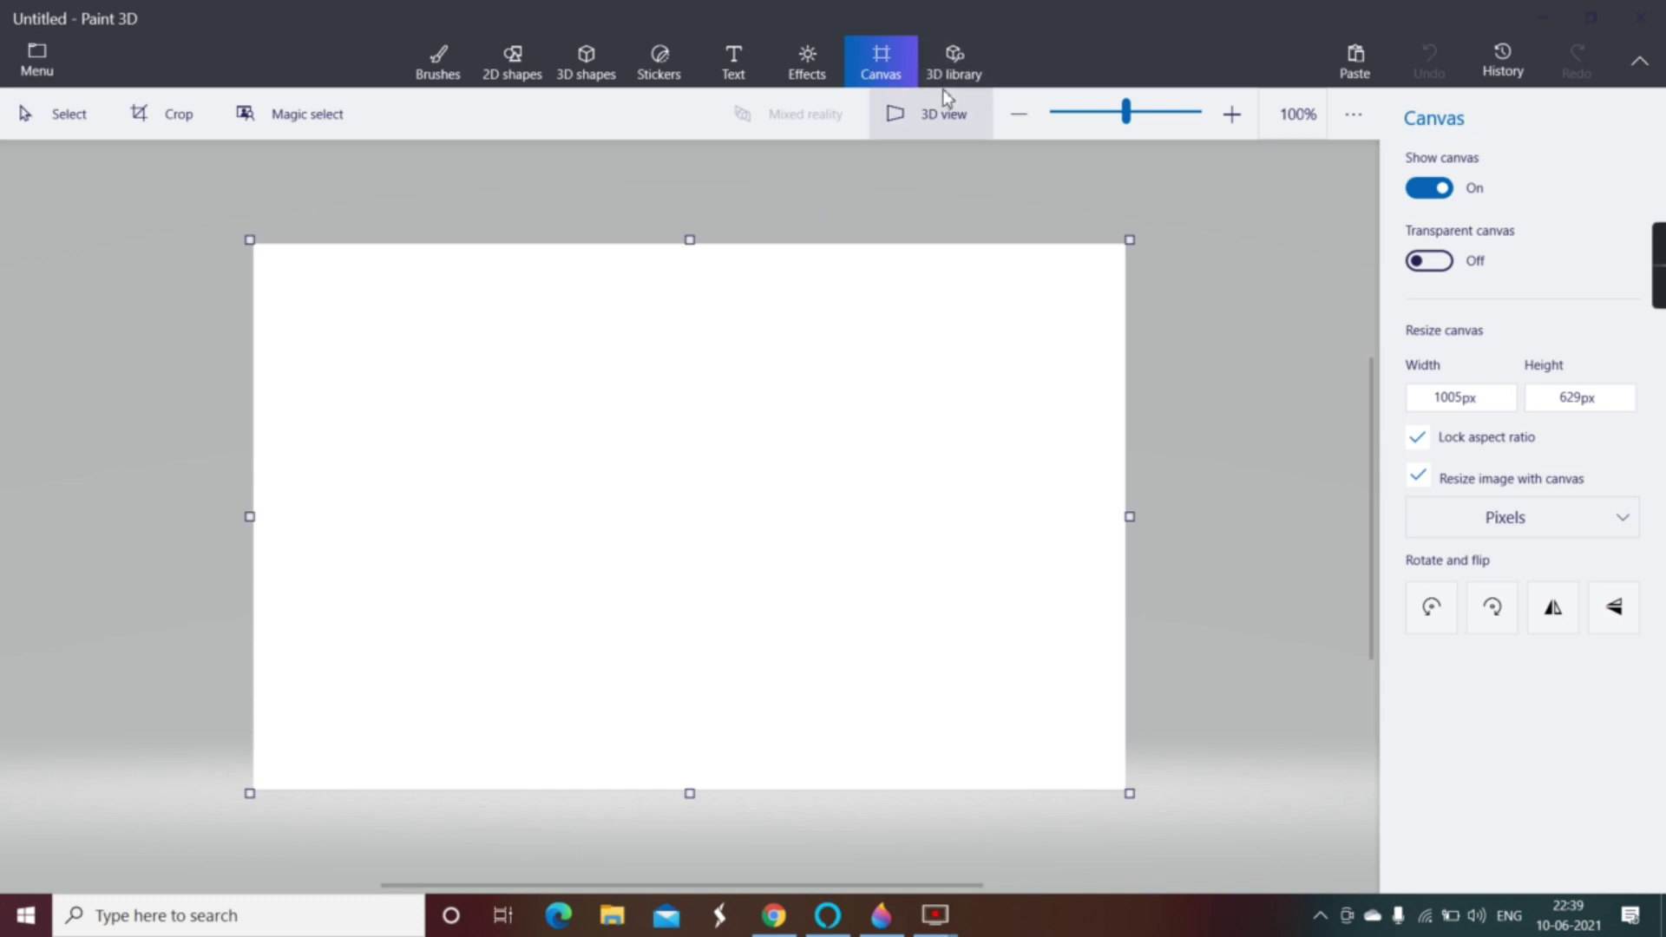
Search the 3D library for 'bucket' and insert the first Bucket model
left_click(956, 70)
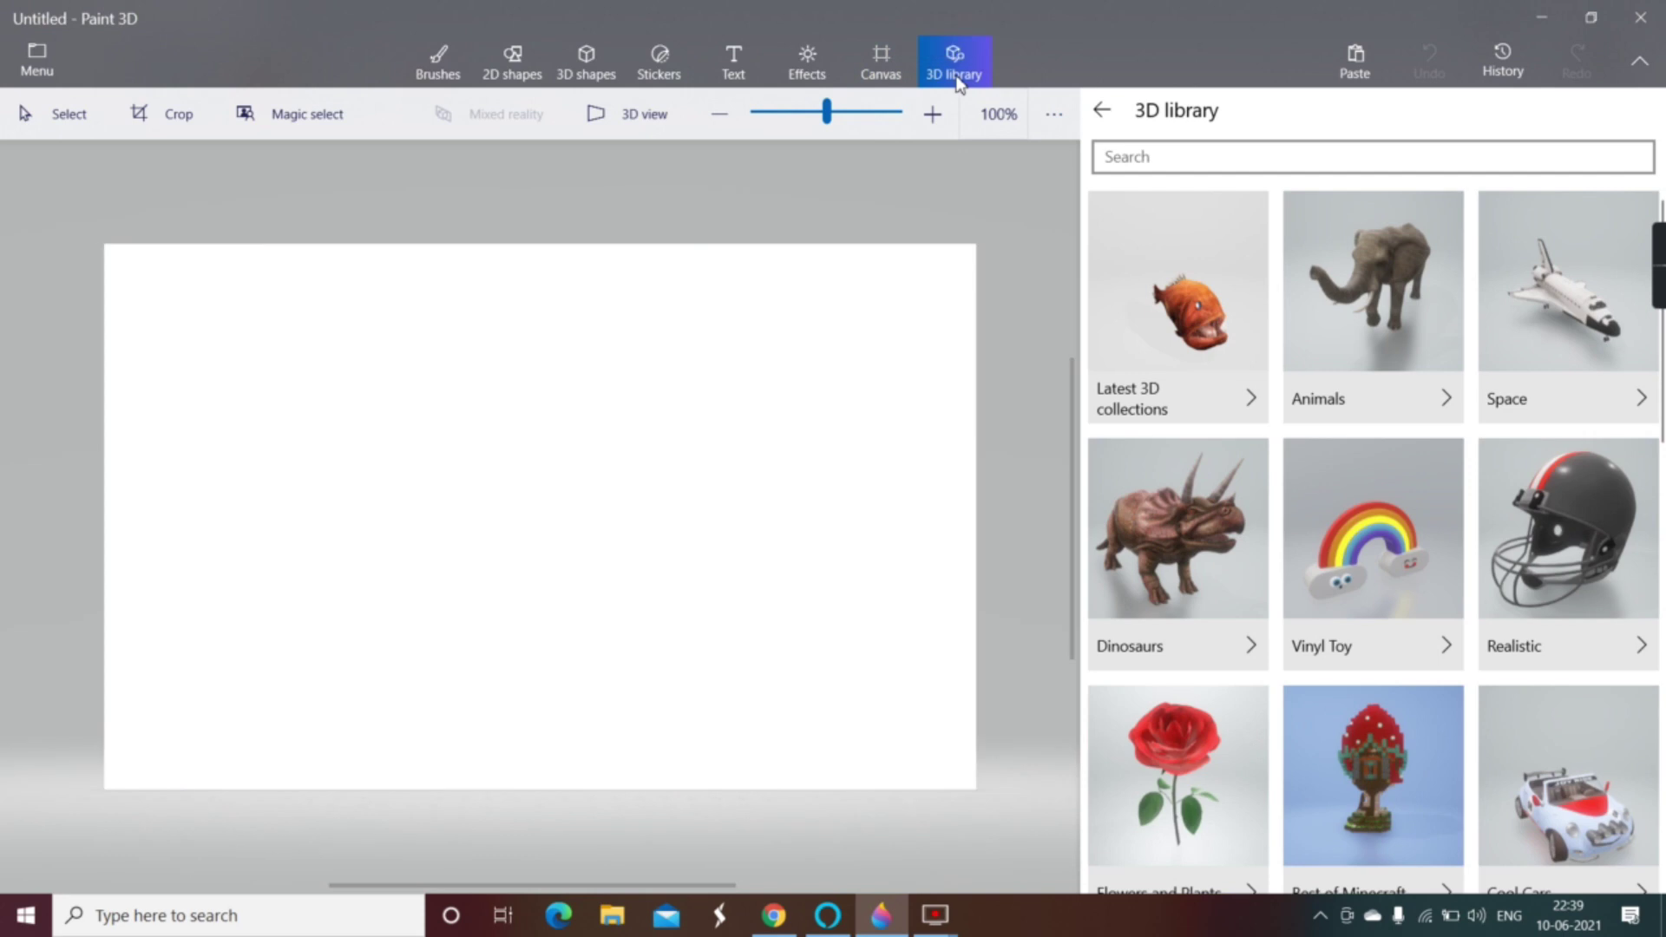
left_click(1170, 157)
type("bucket")
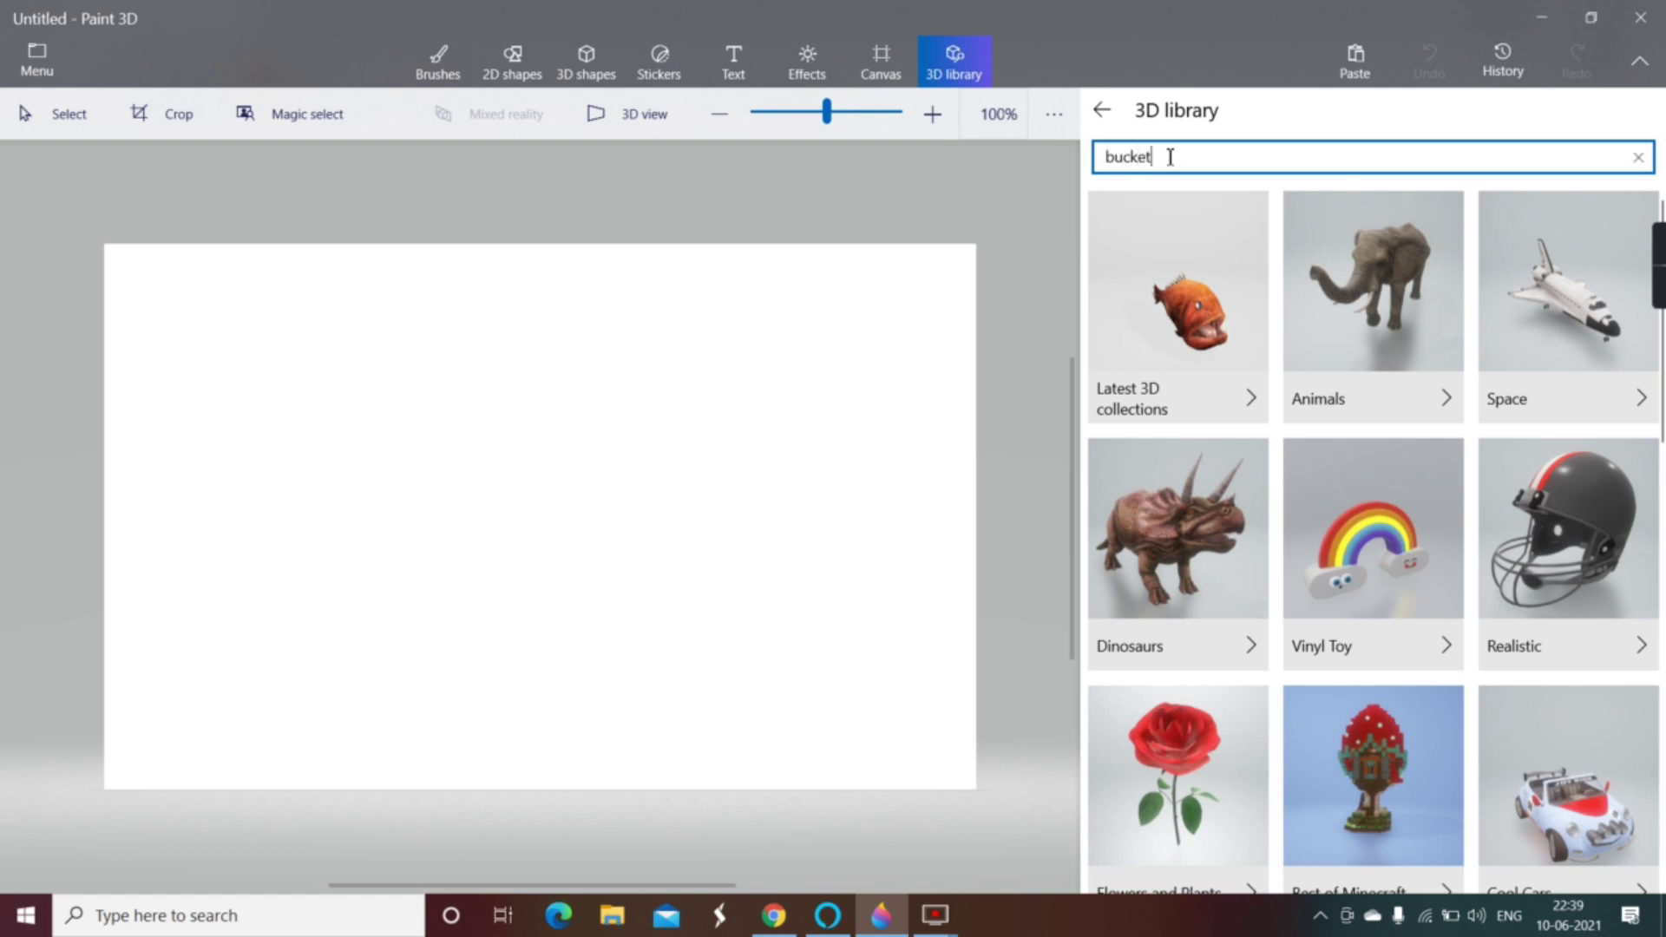
key("Return")
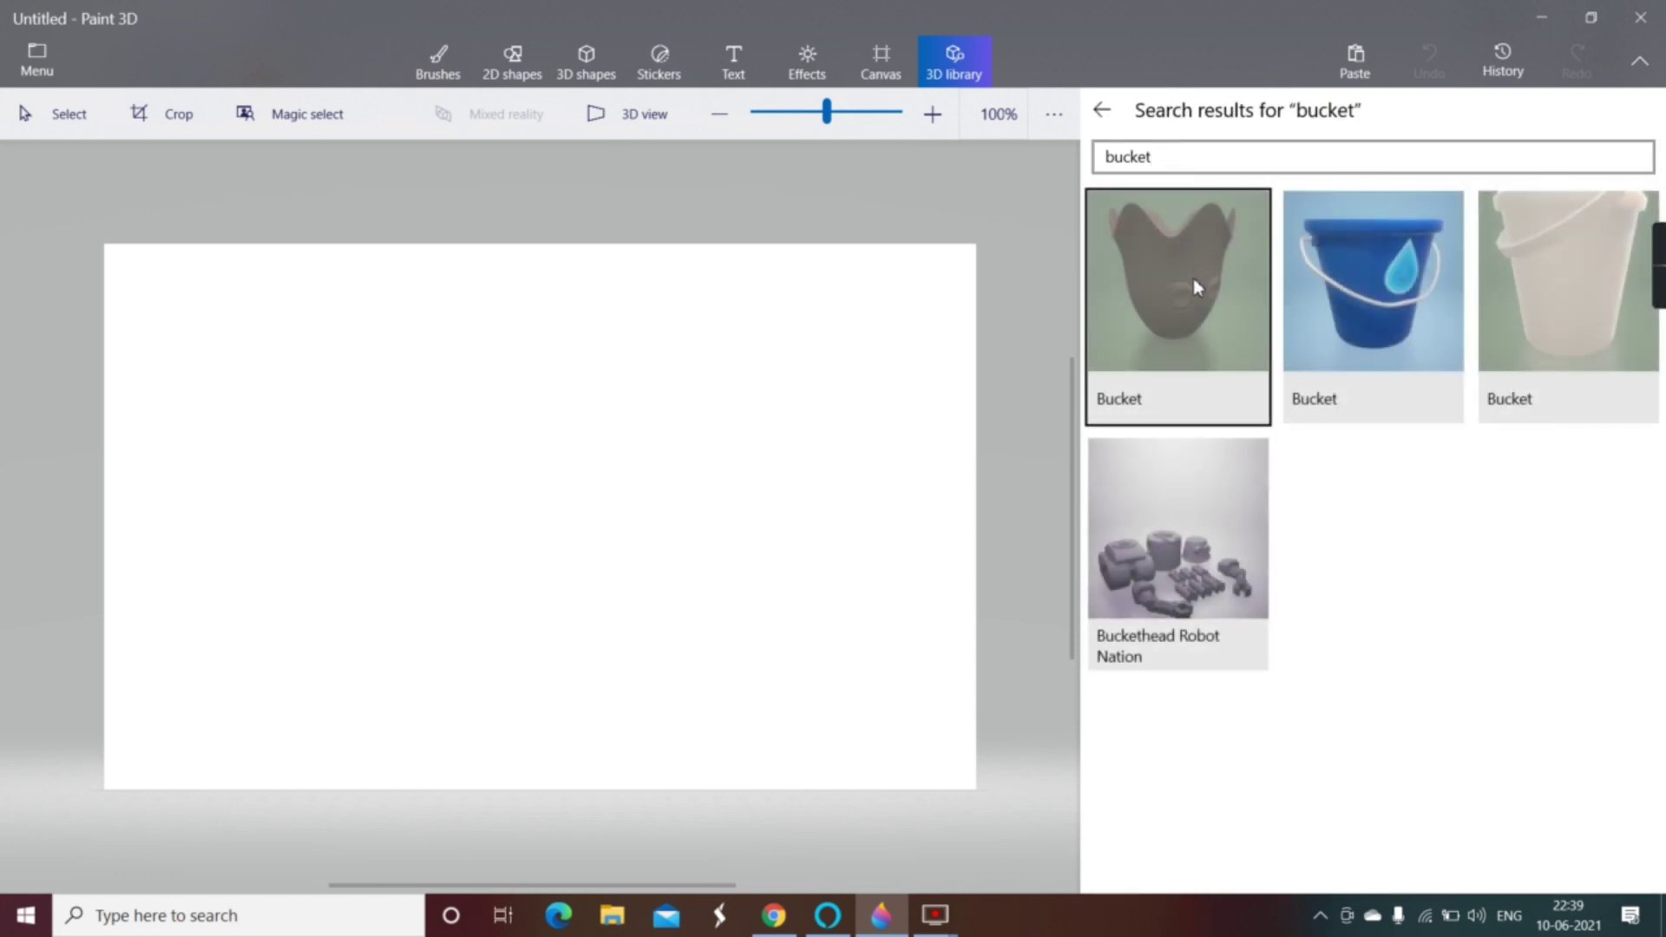
left_click(1198, 286)
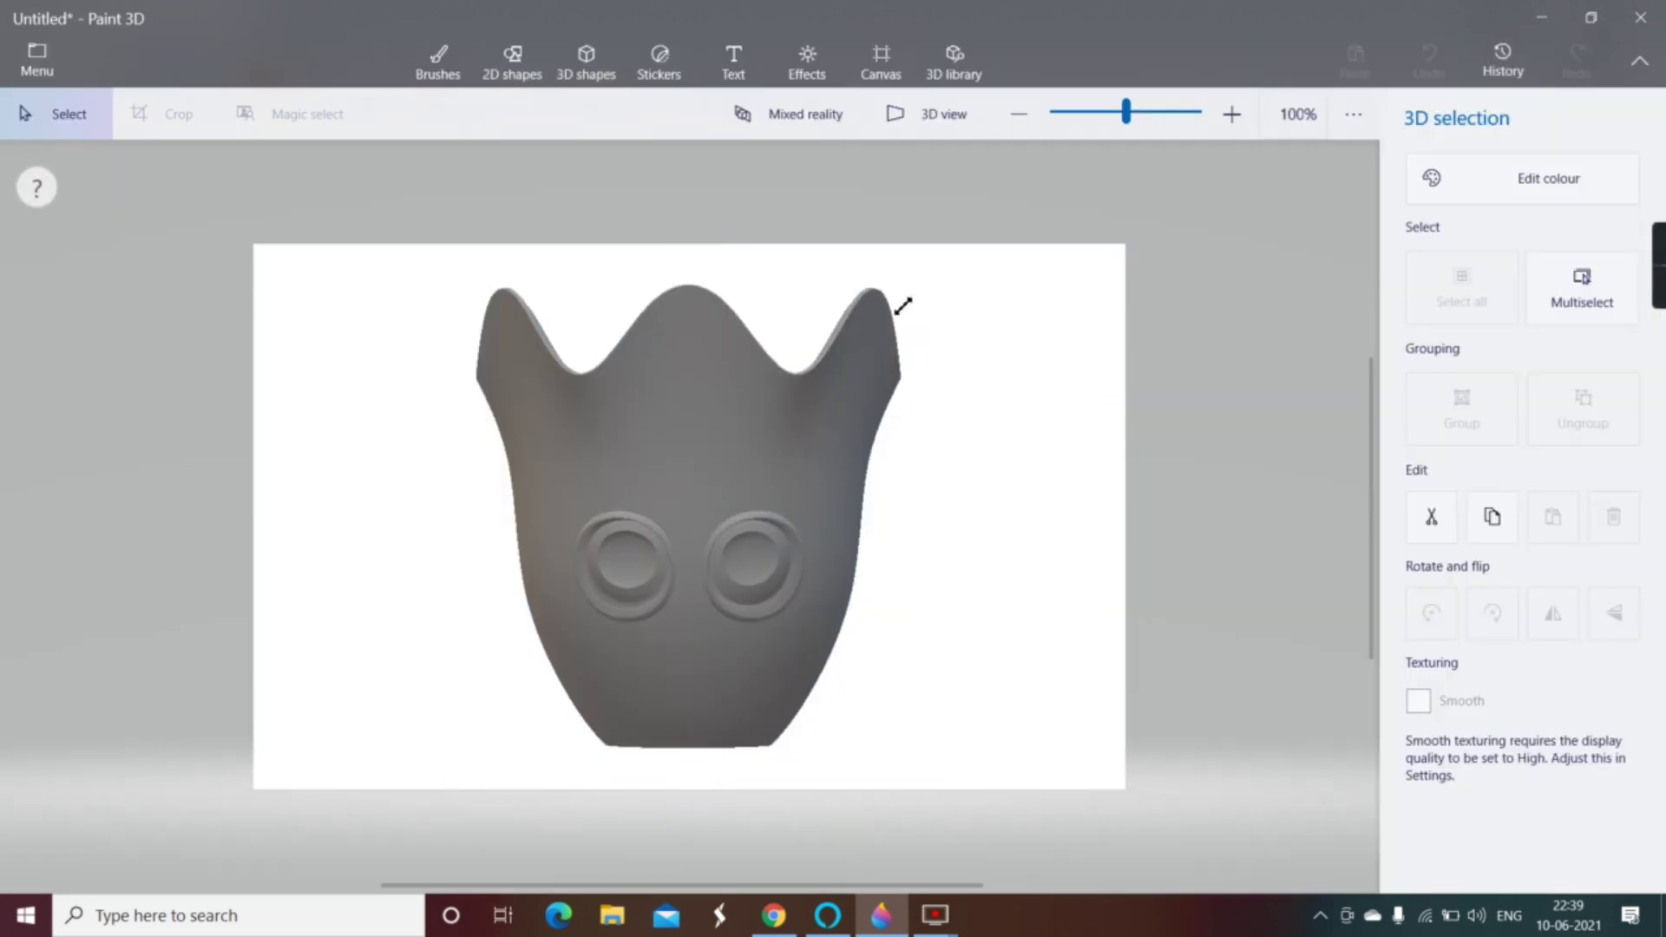
Shift the bucket slightly up, right and back, then bring up the Stickers panel
left_click_drag(633, 628, 686, 615)
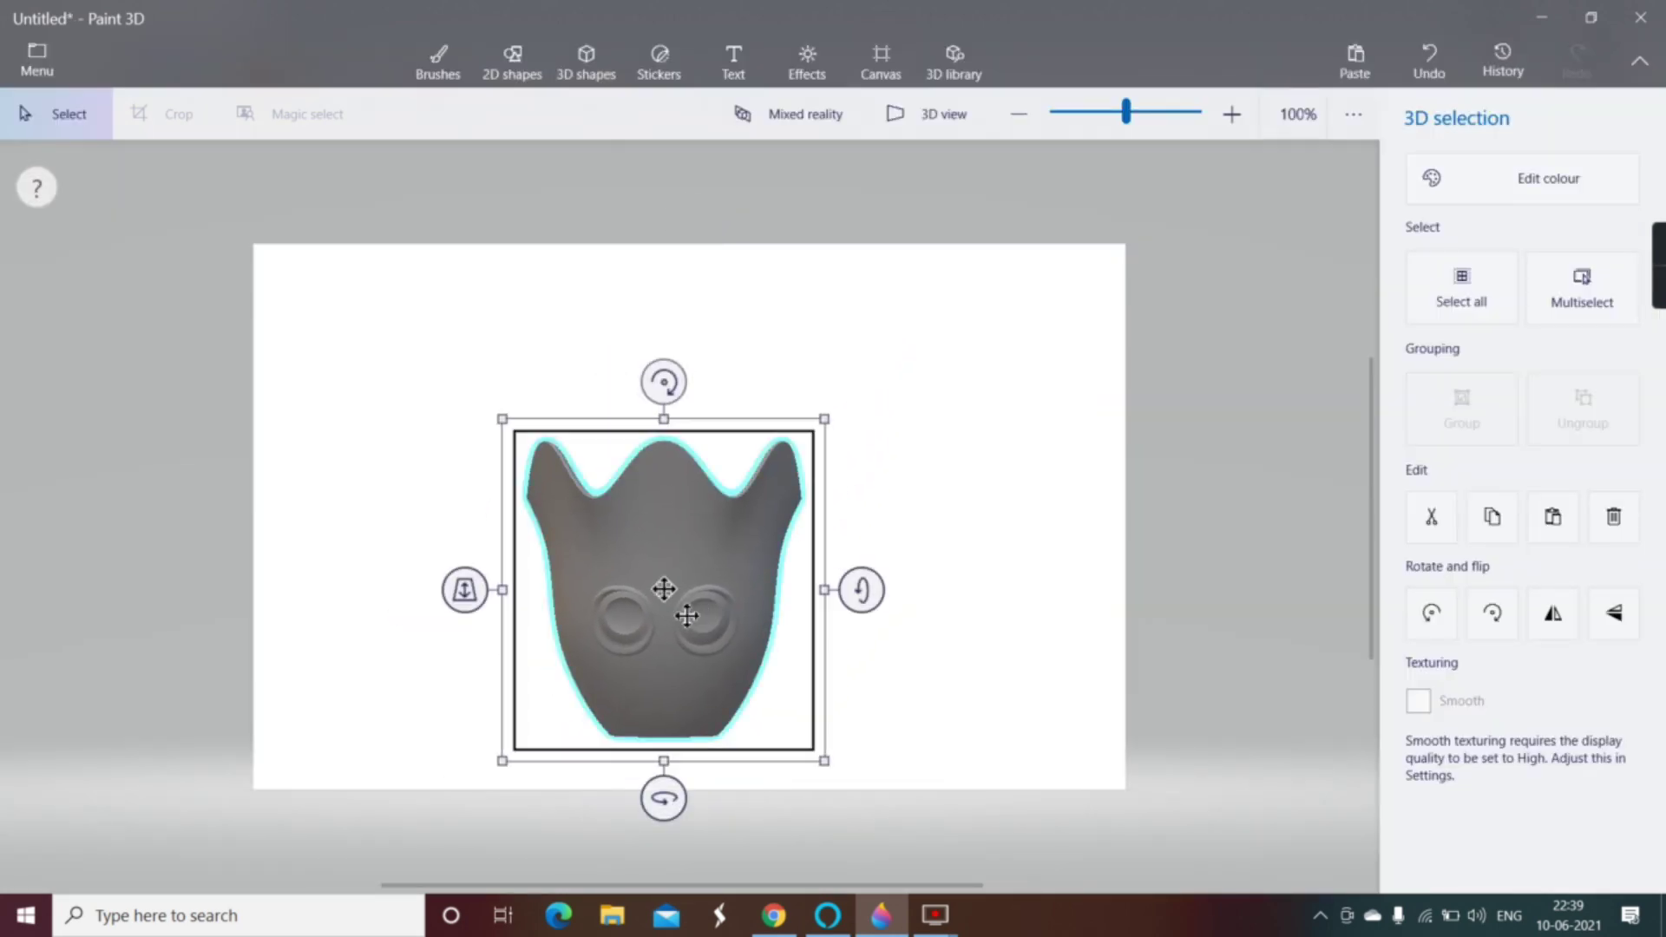
left_click_drag(466, 593, 480, 625)
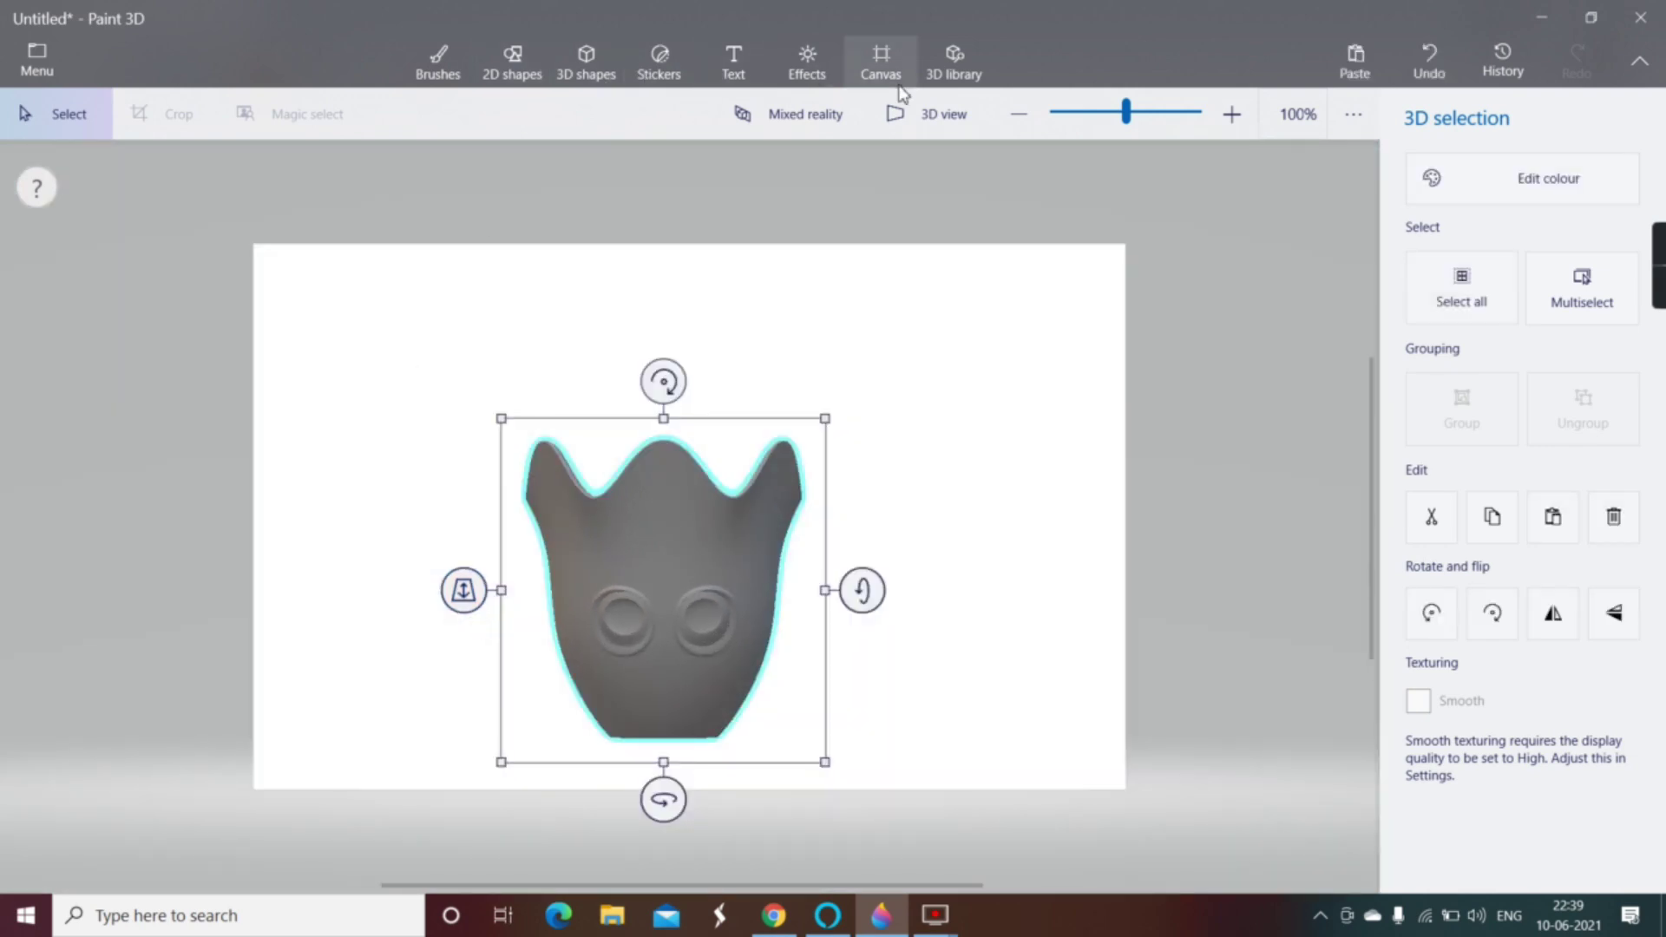
left_click(647, 57)
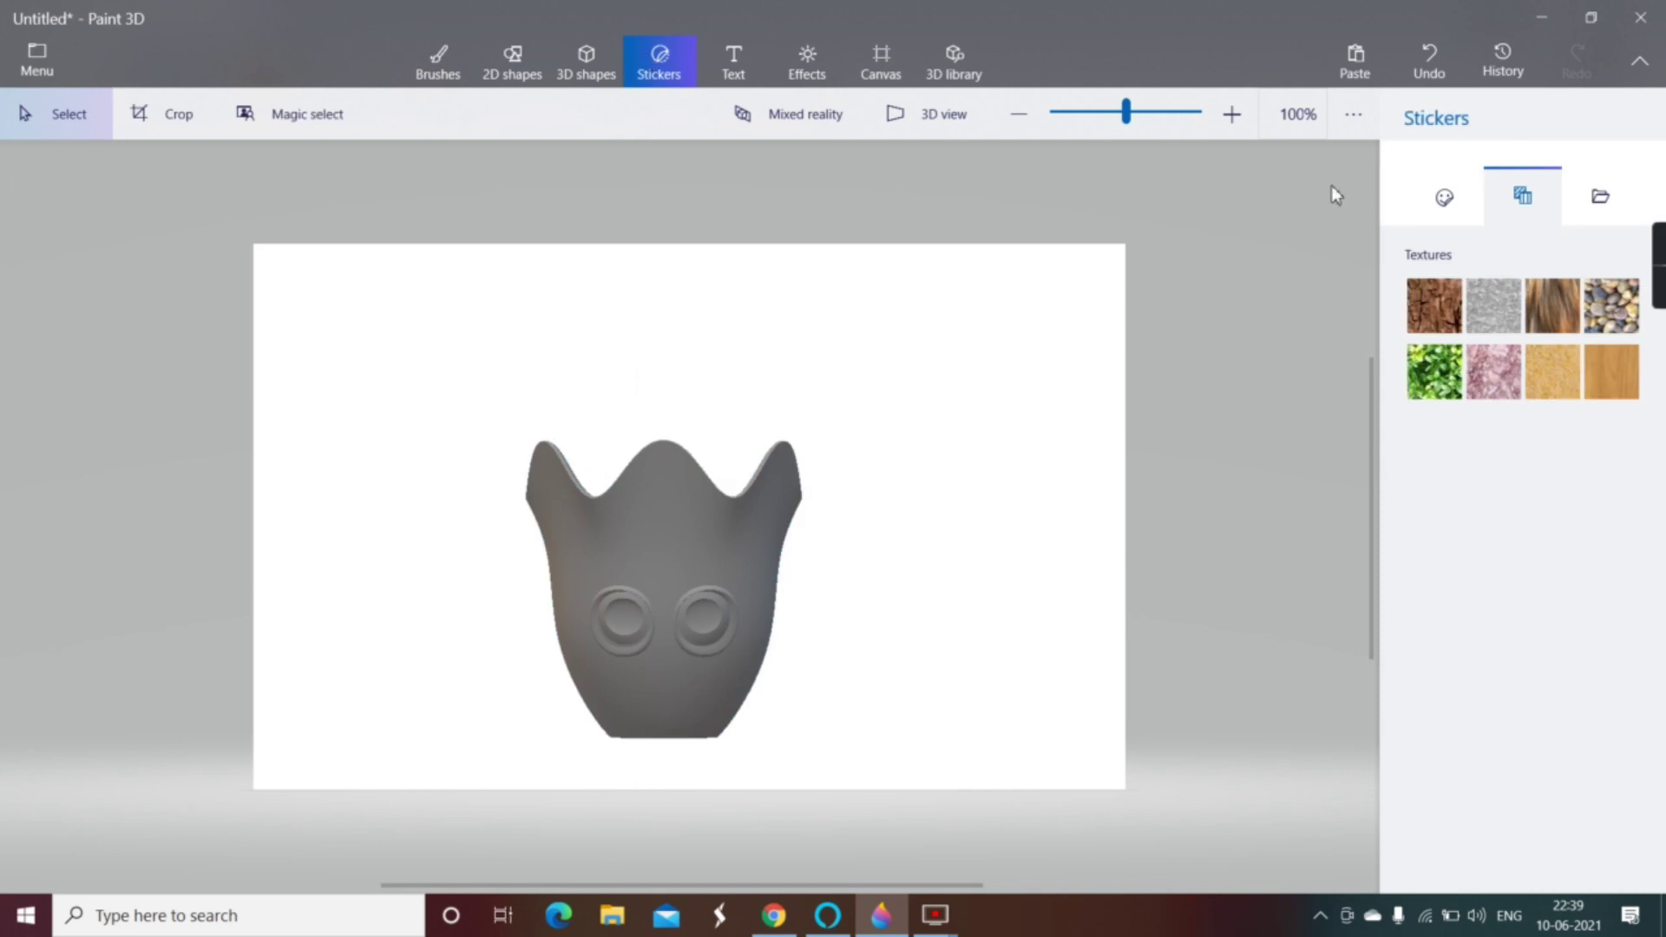
Cancel the custom-sticker image picker without choosing a file and switch to Chrome
left_click(1601, 199)
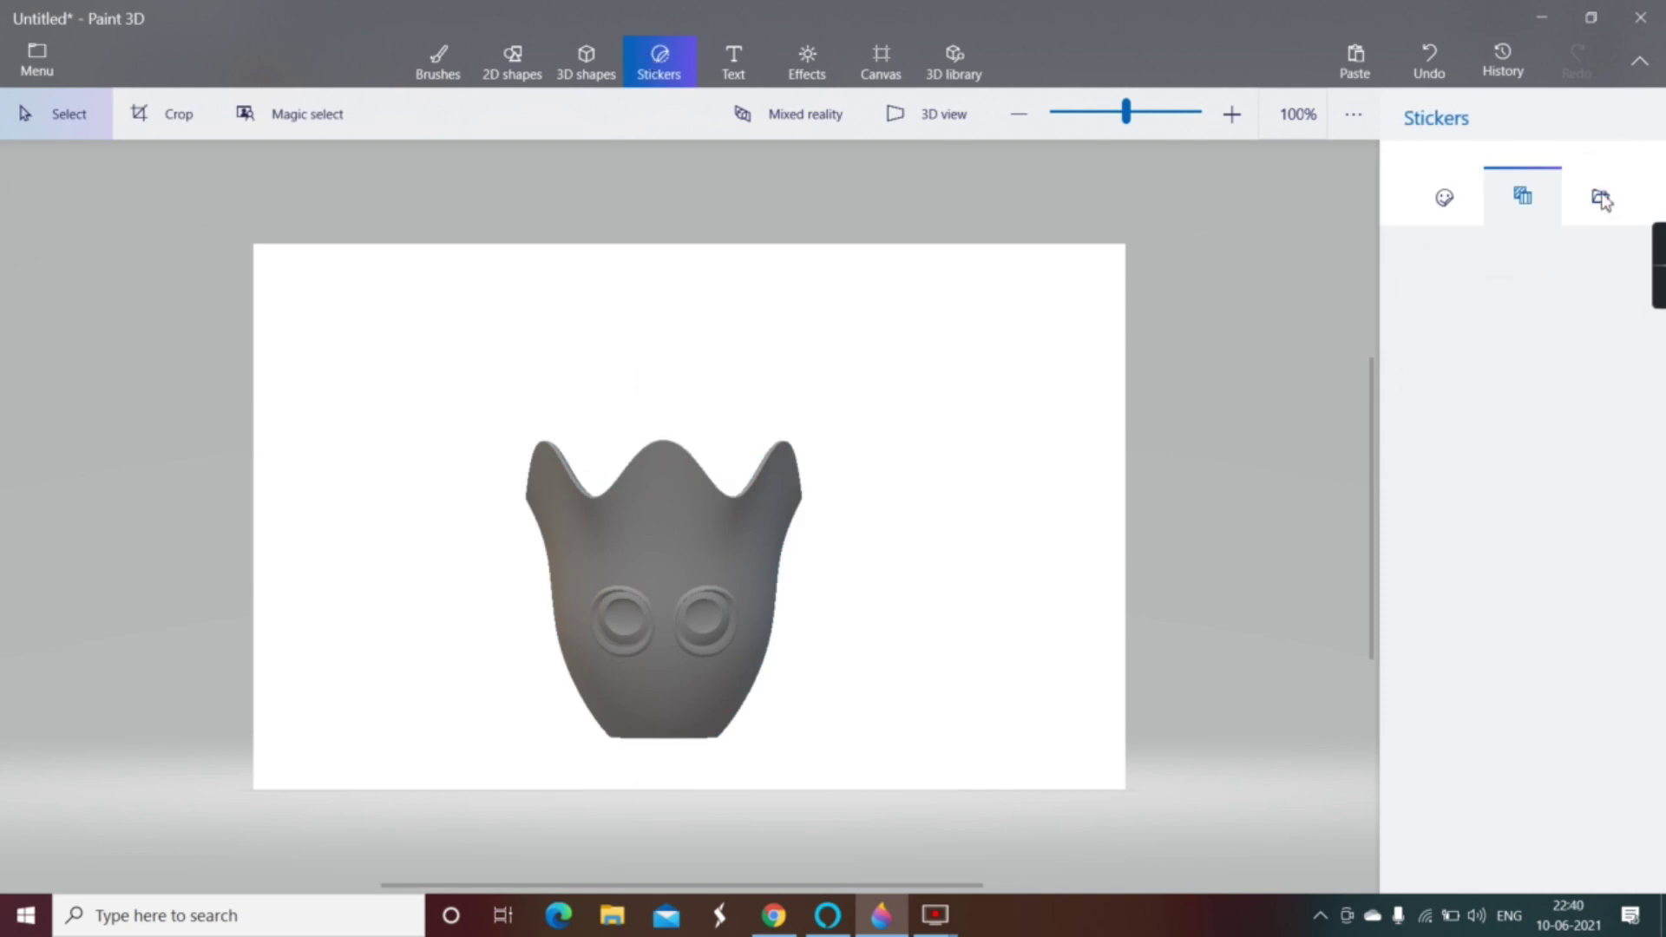
left_click(1539, 340)
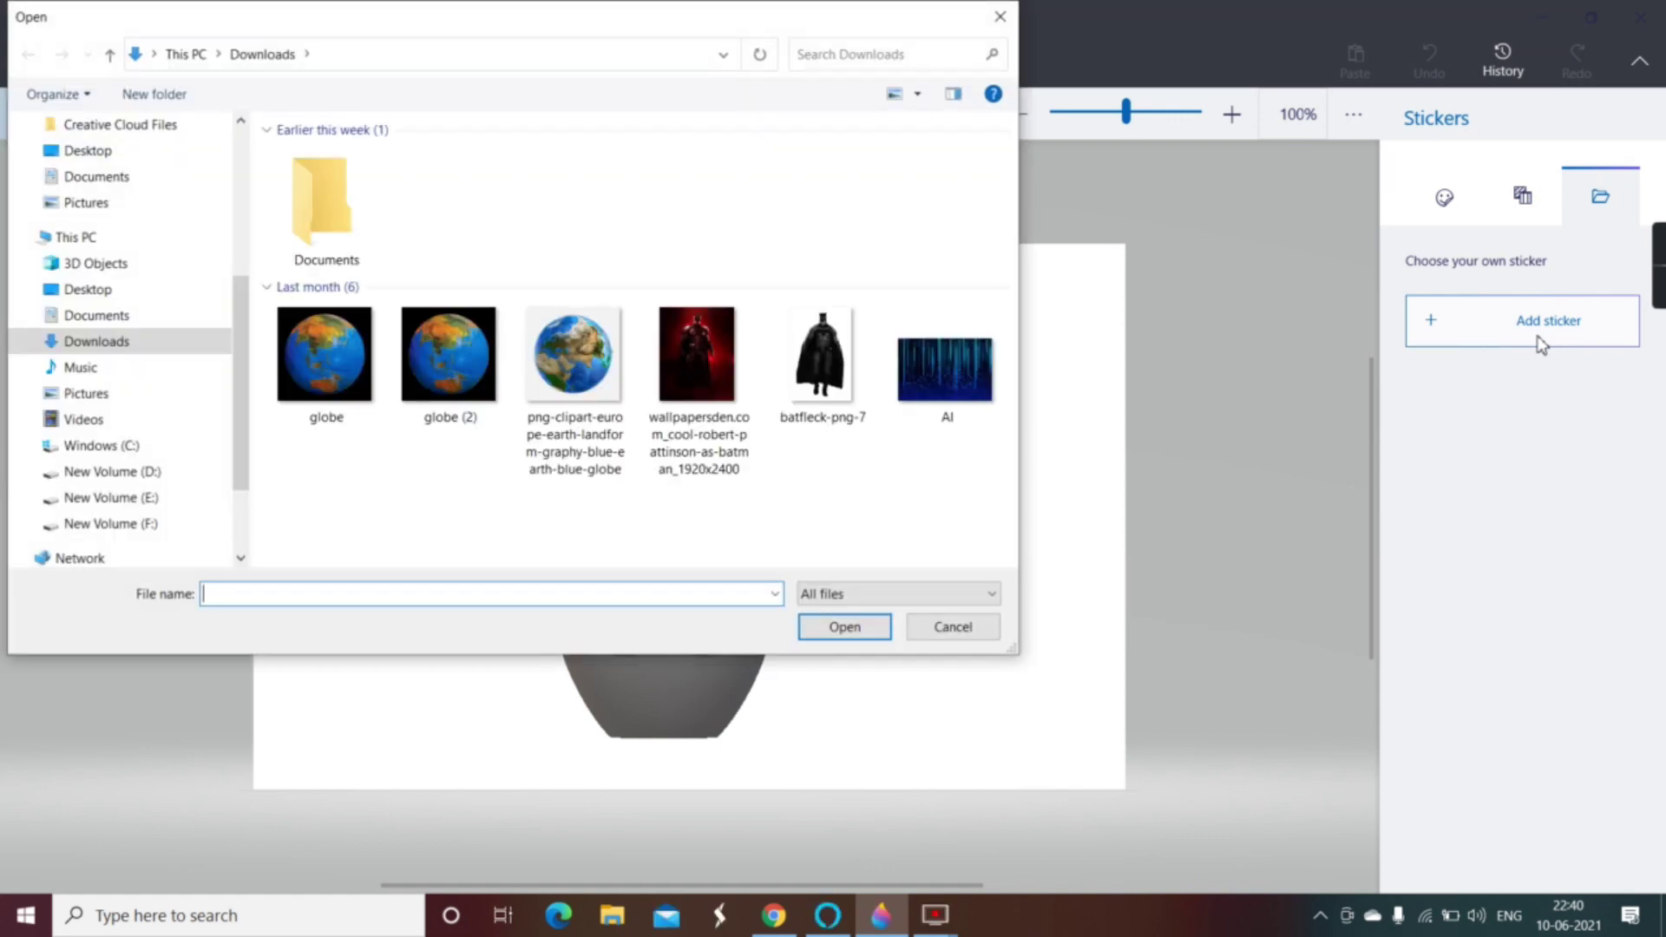
scroll(131, 347, "down", 2)
scroll(130, 261, "up", 3)
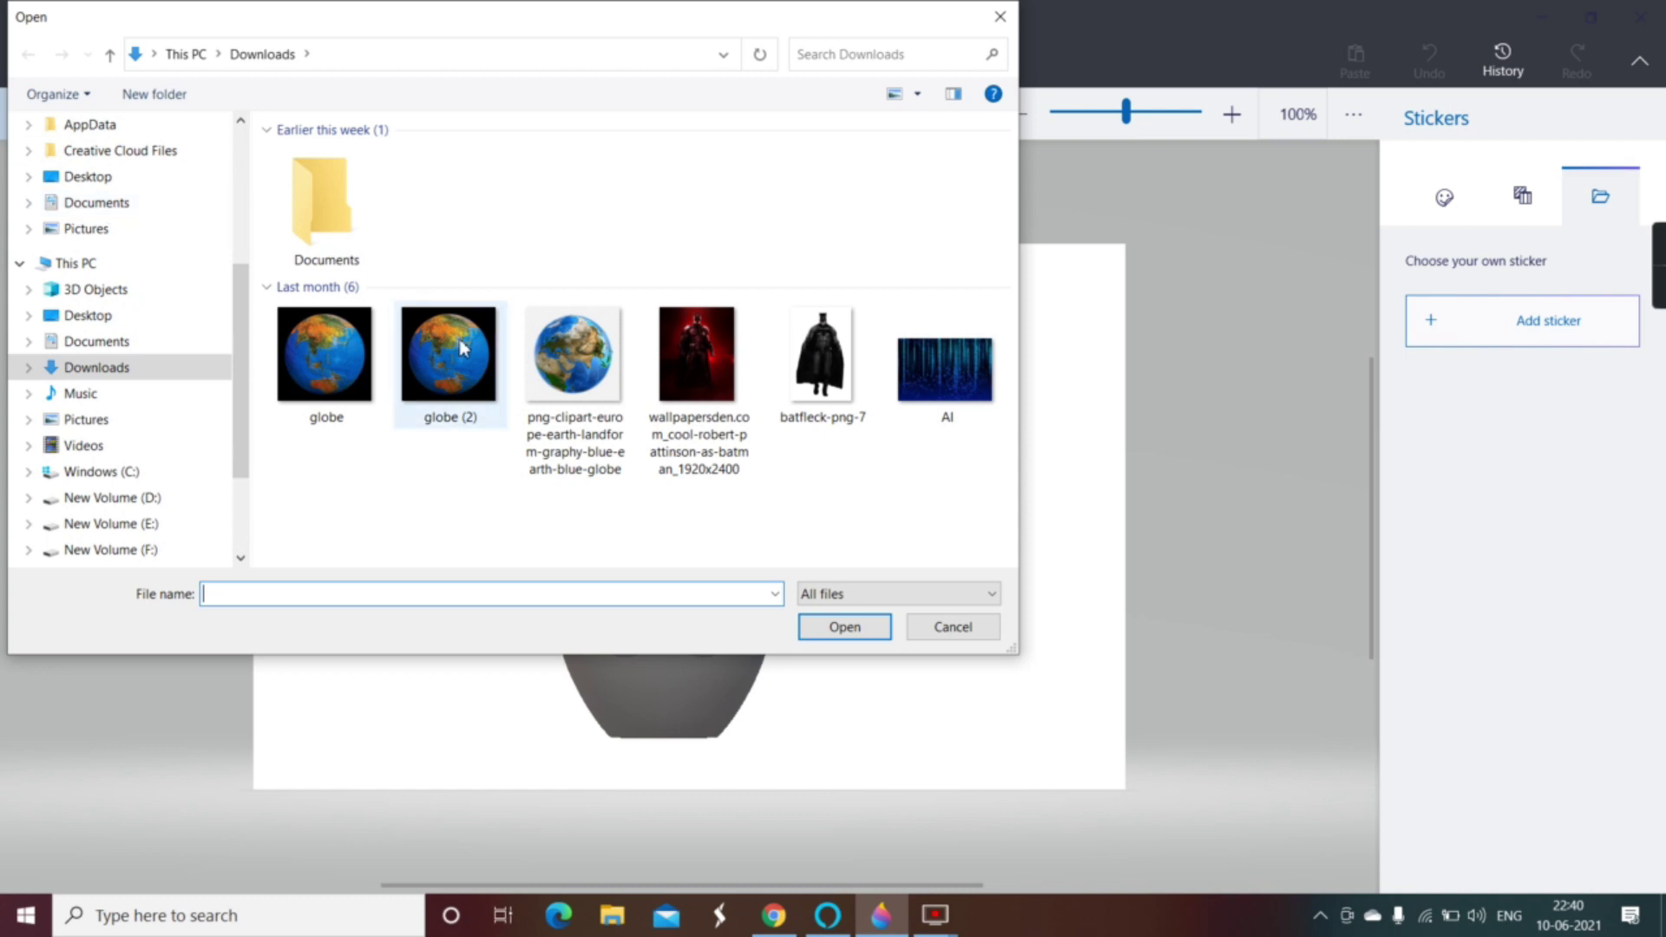
left_click(998, 17)
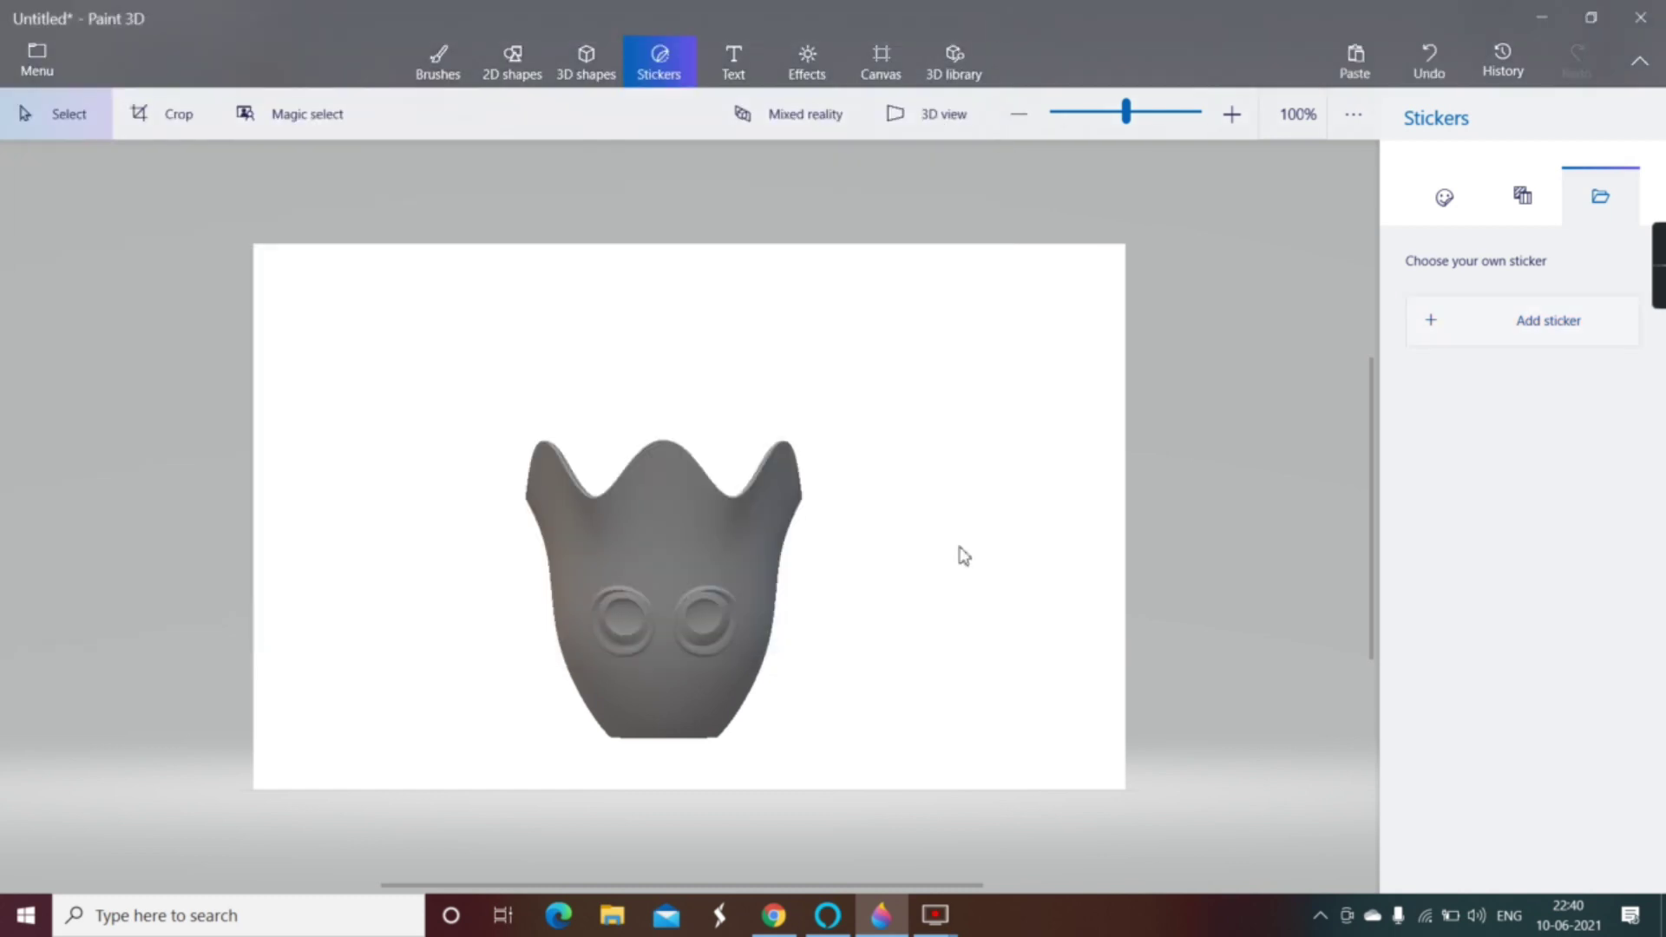
left_click(775, 927)
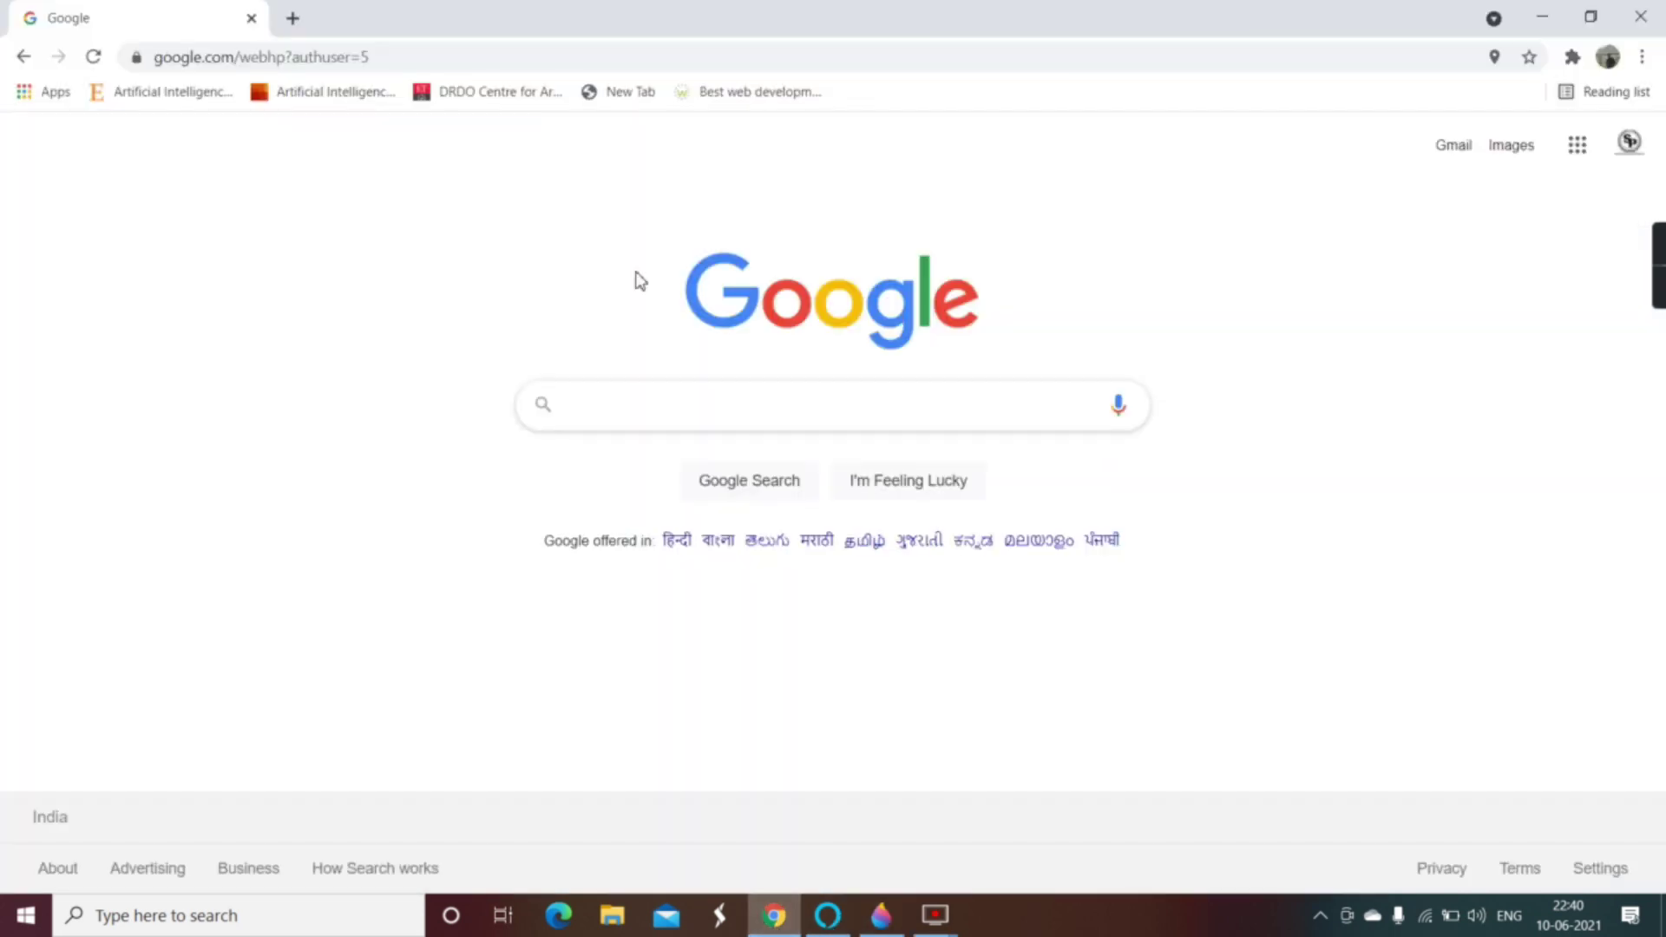
Search Google for 'bamboo wallpaper' and open the Textured bamboo wallpaper image results
left_click(630, 393)
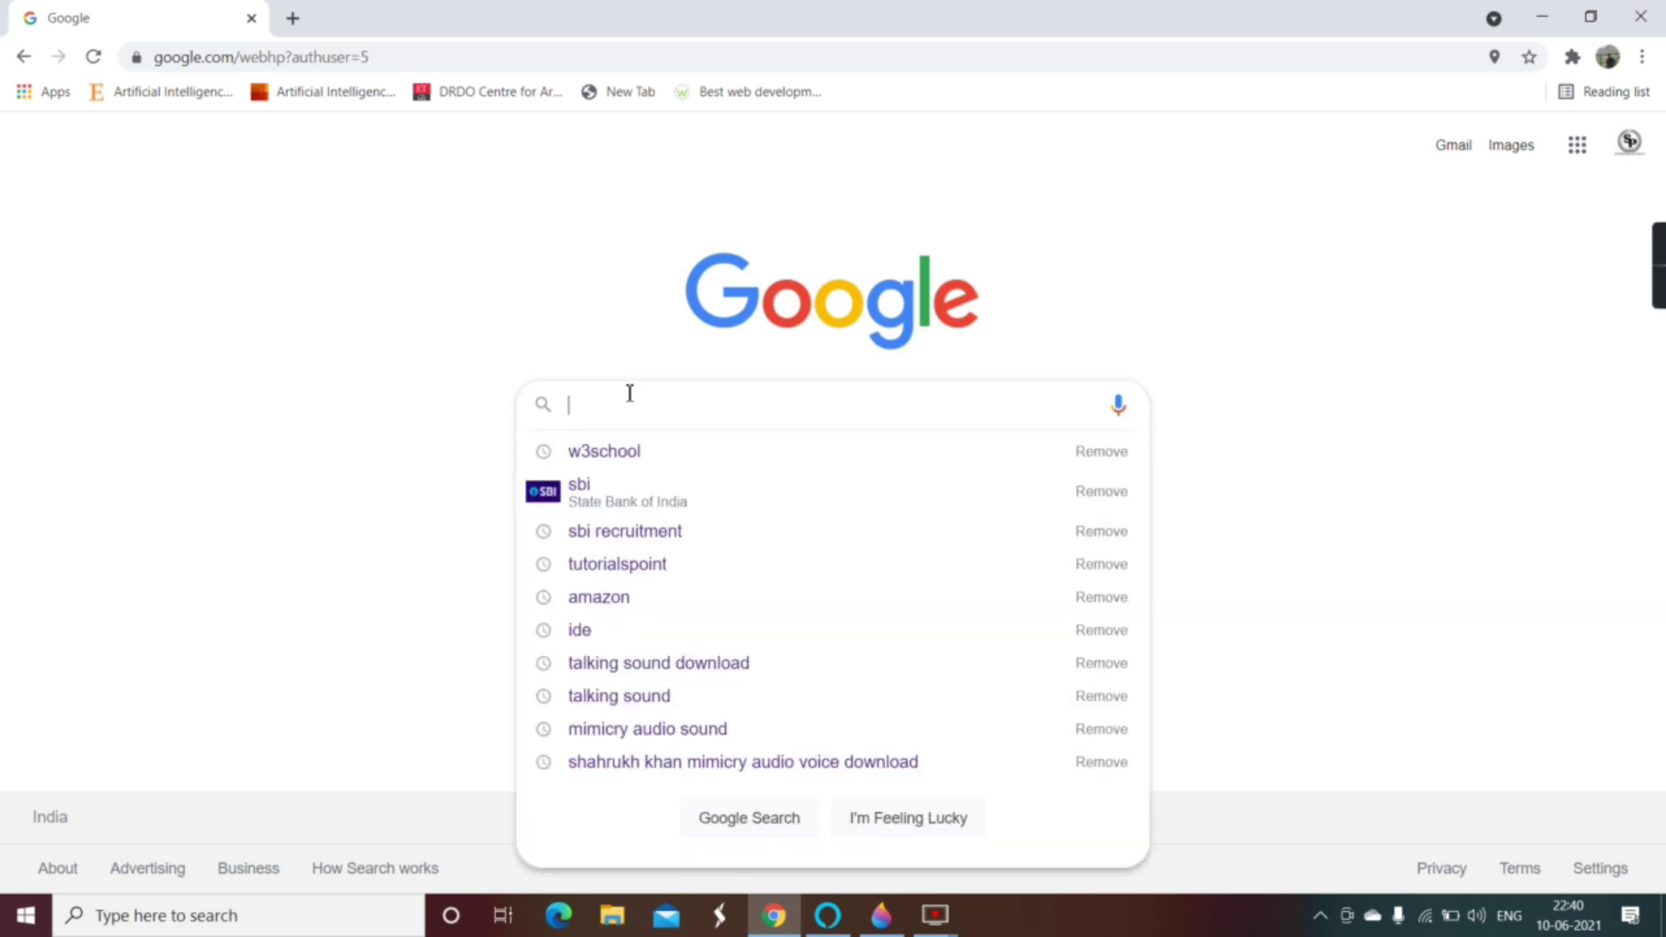
type("ba")
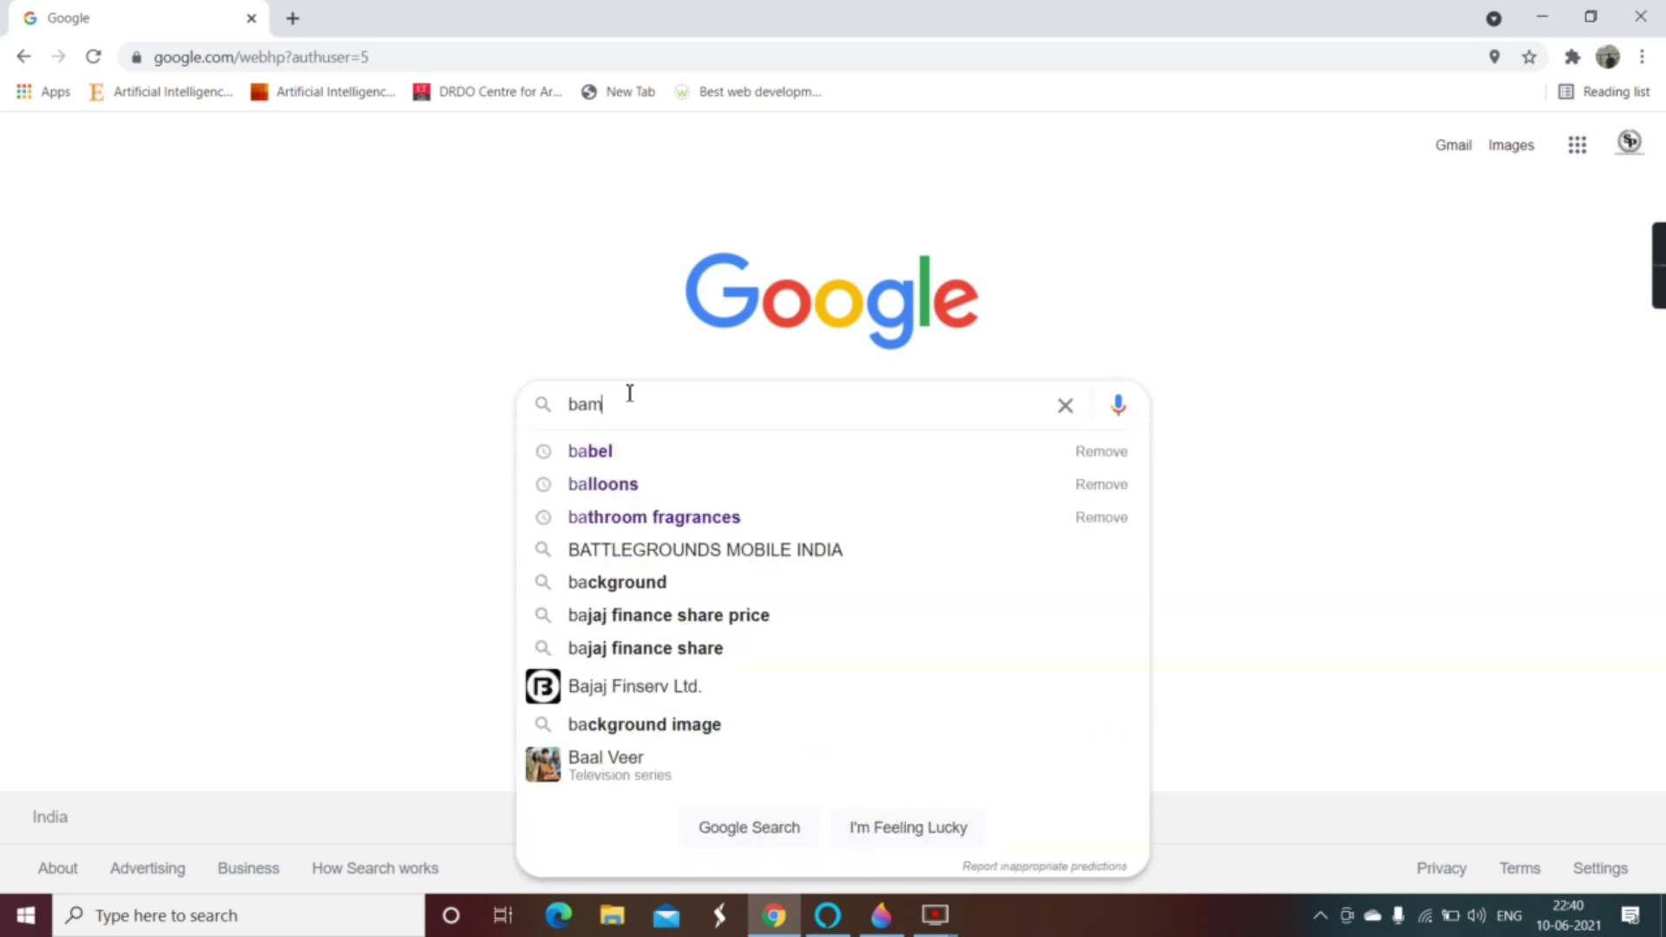
type("mboo ")
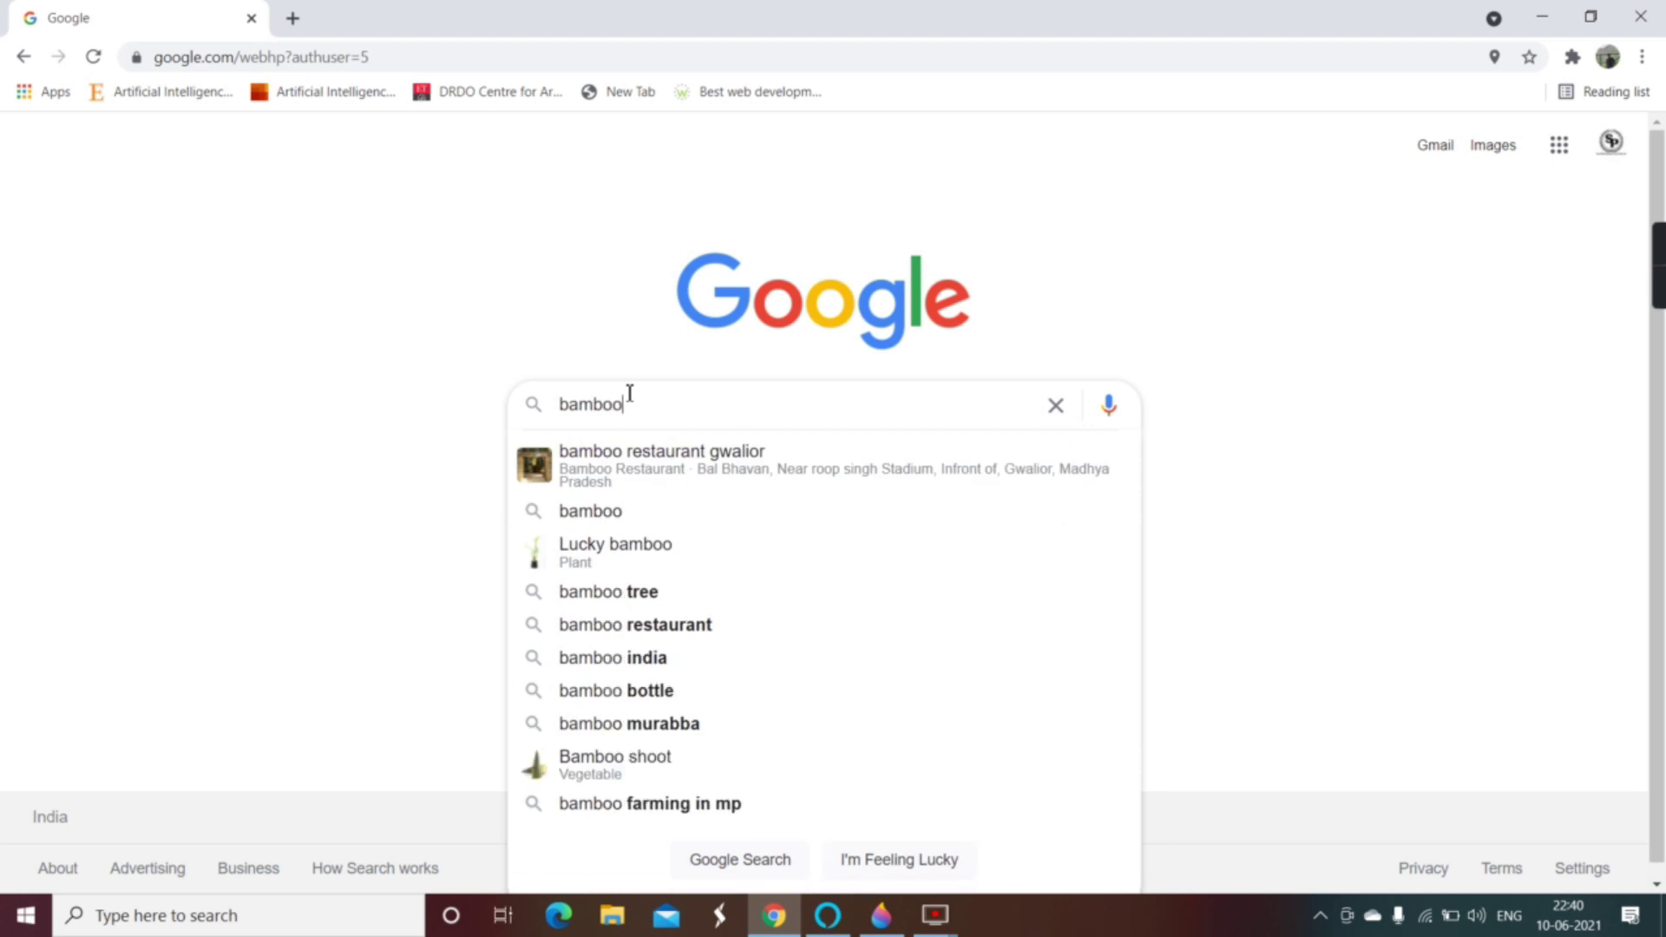
type("wall")
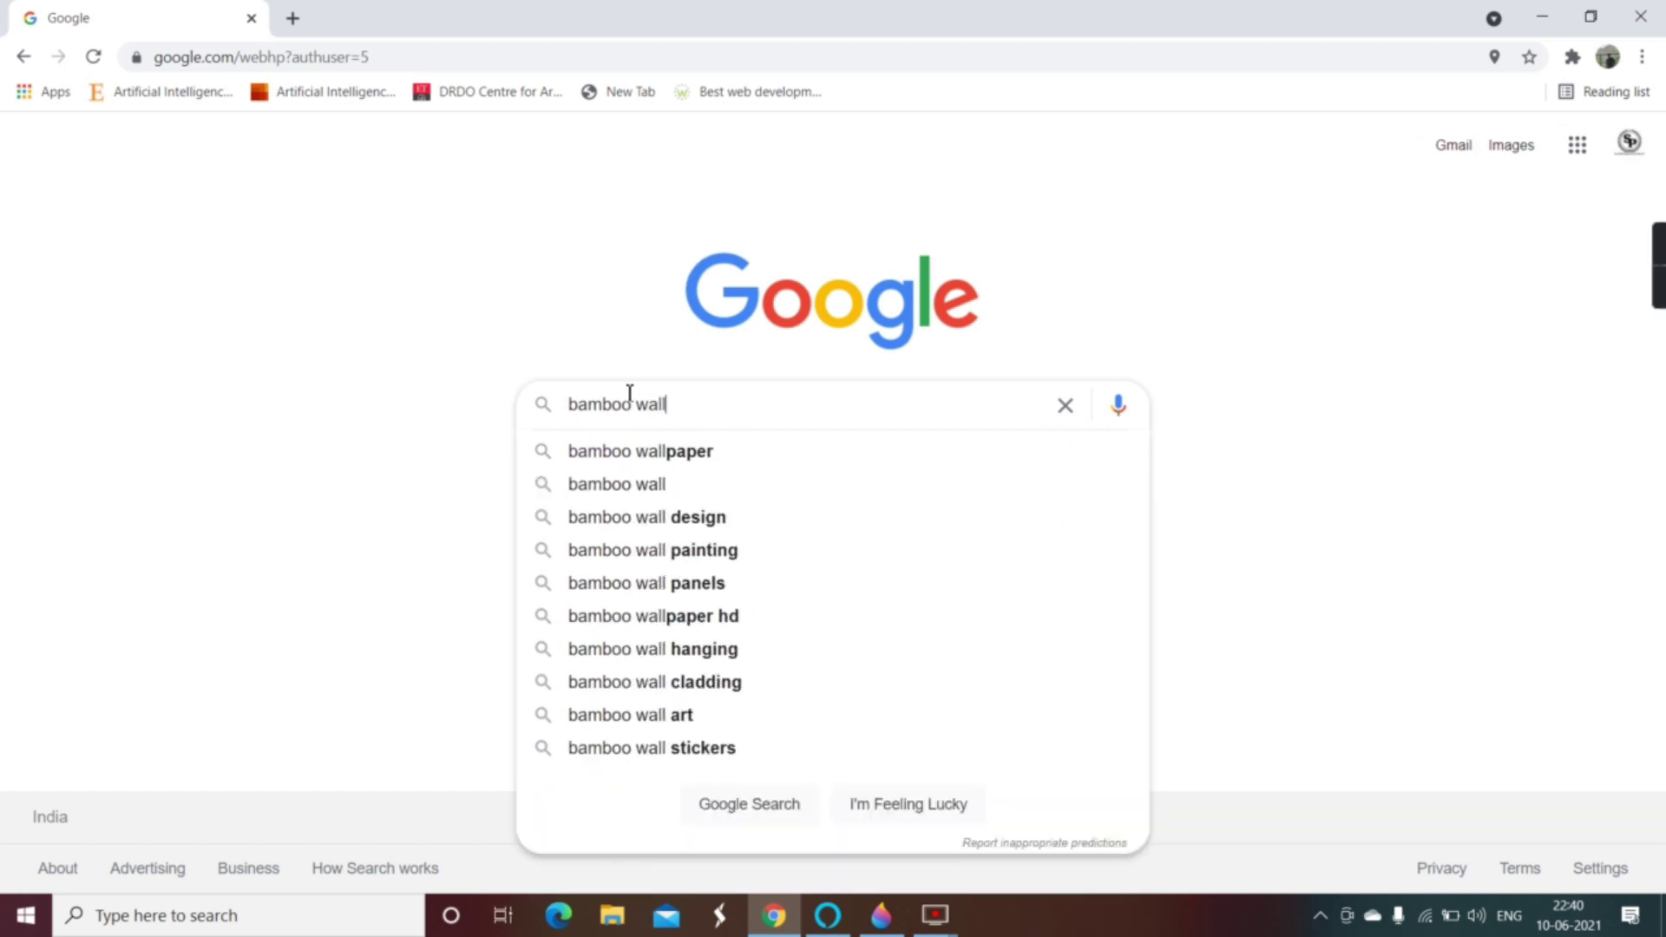
key("Down")
key("Return")
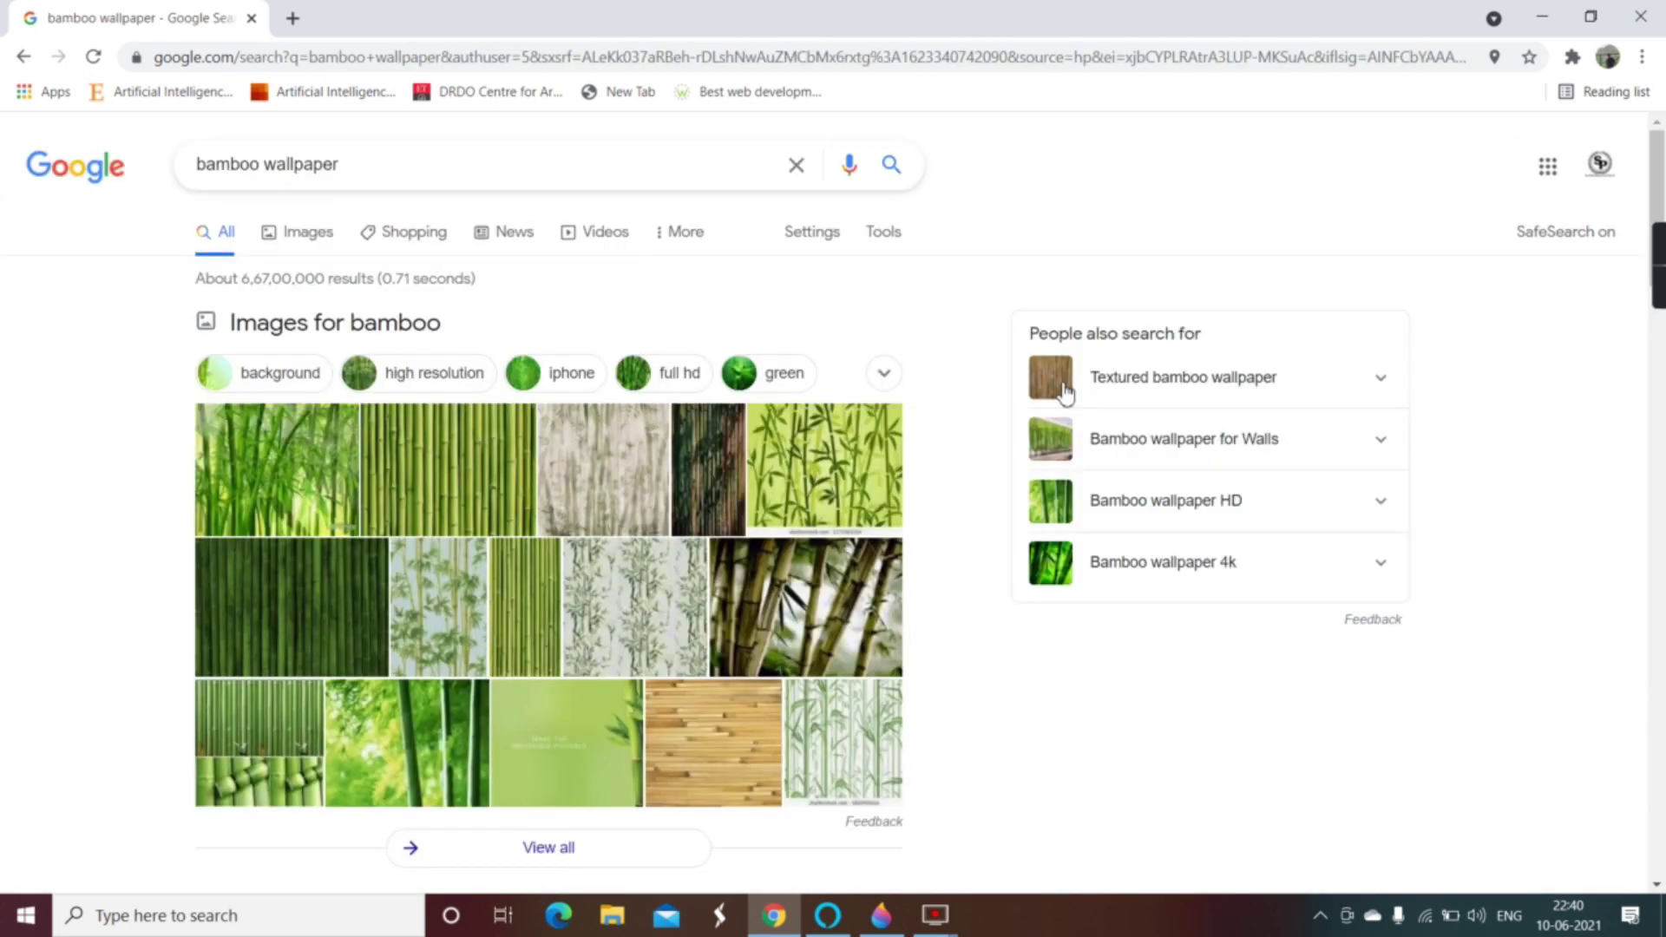
left_click(1066, 393)
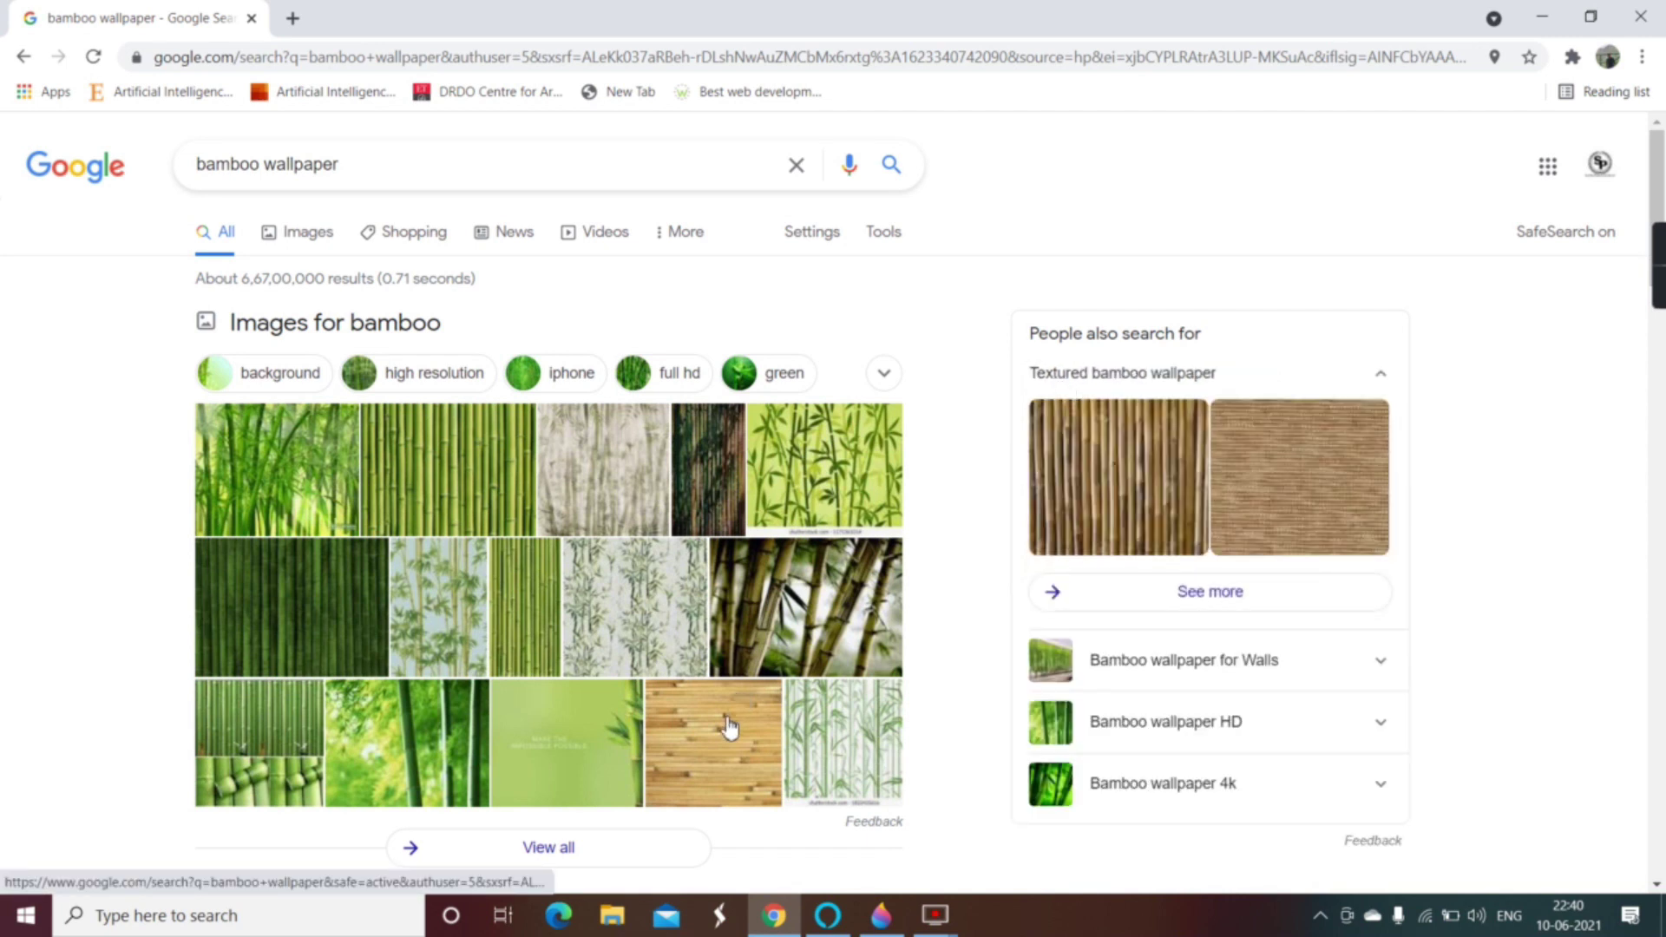
left_click(1091, 498)
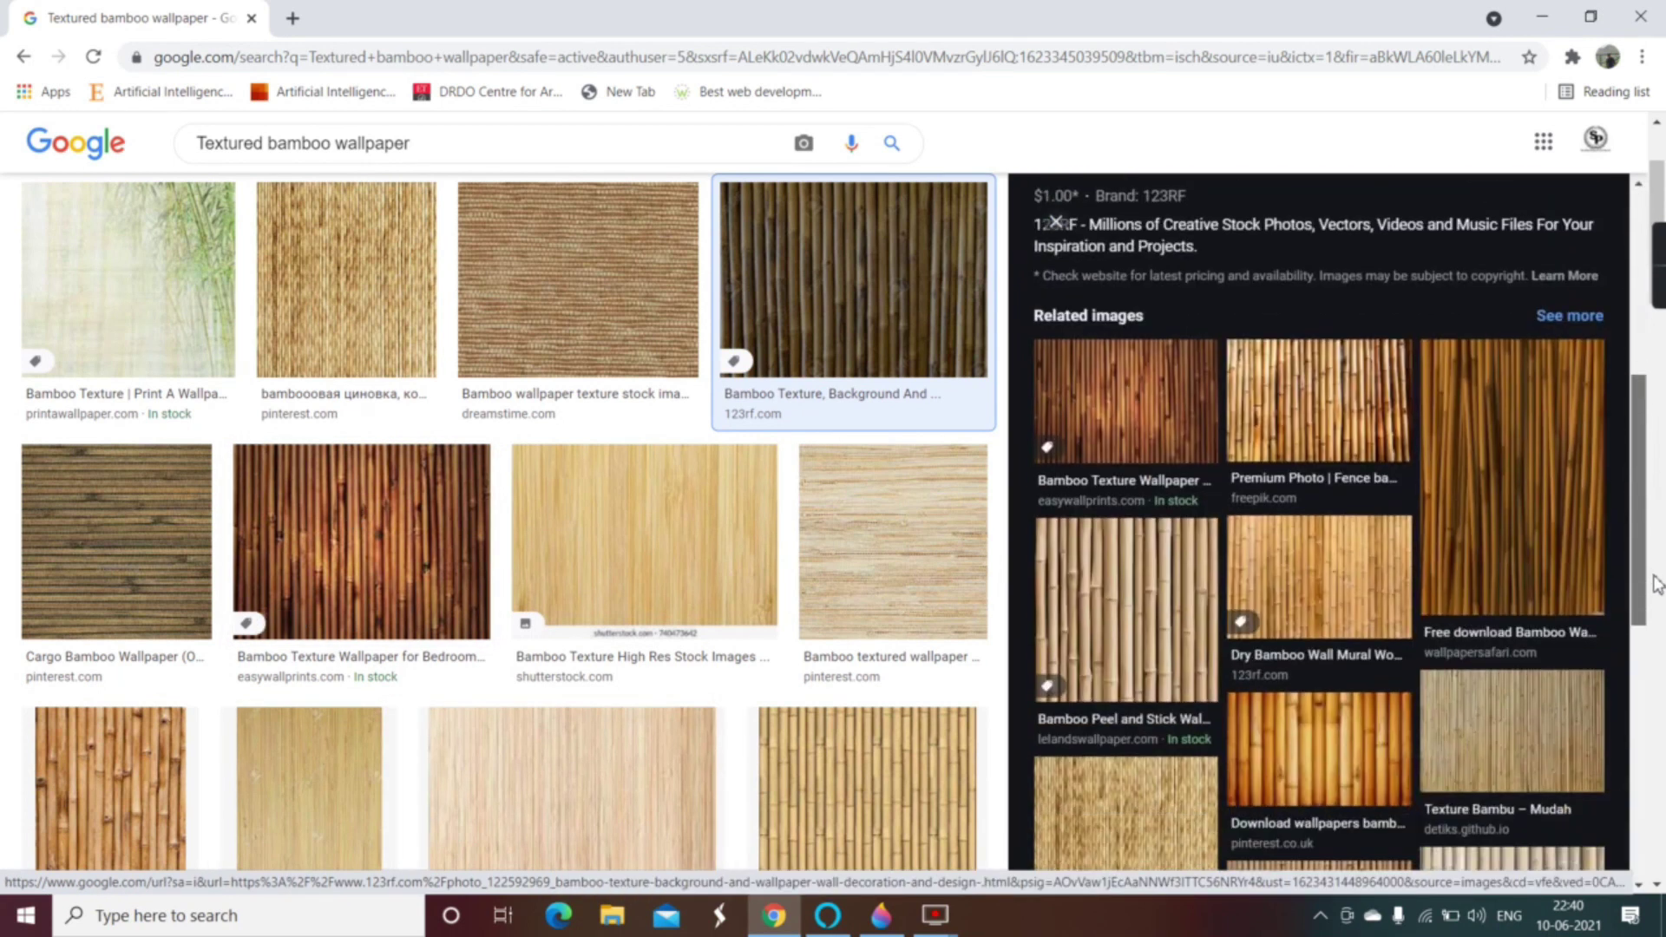
Find the woven multicolour bamboo wallpaper and save the image to the computer
left_click_drag(1630, 384, 1653, 587)
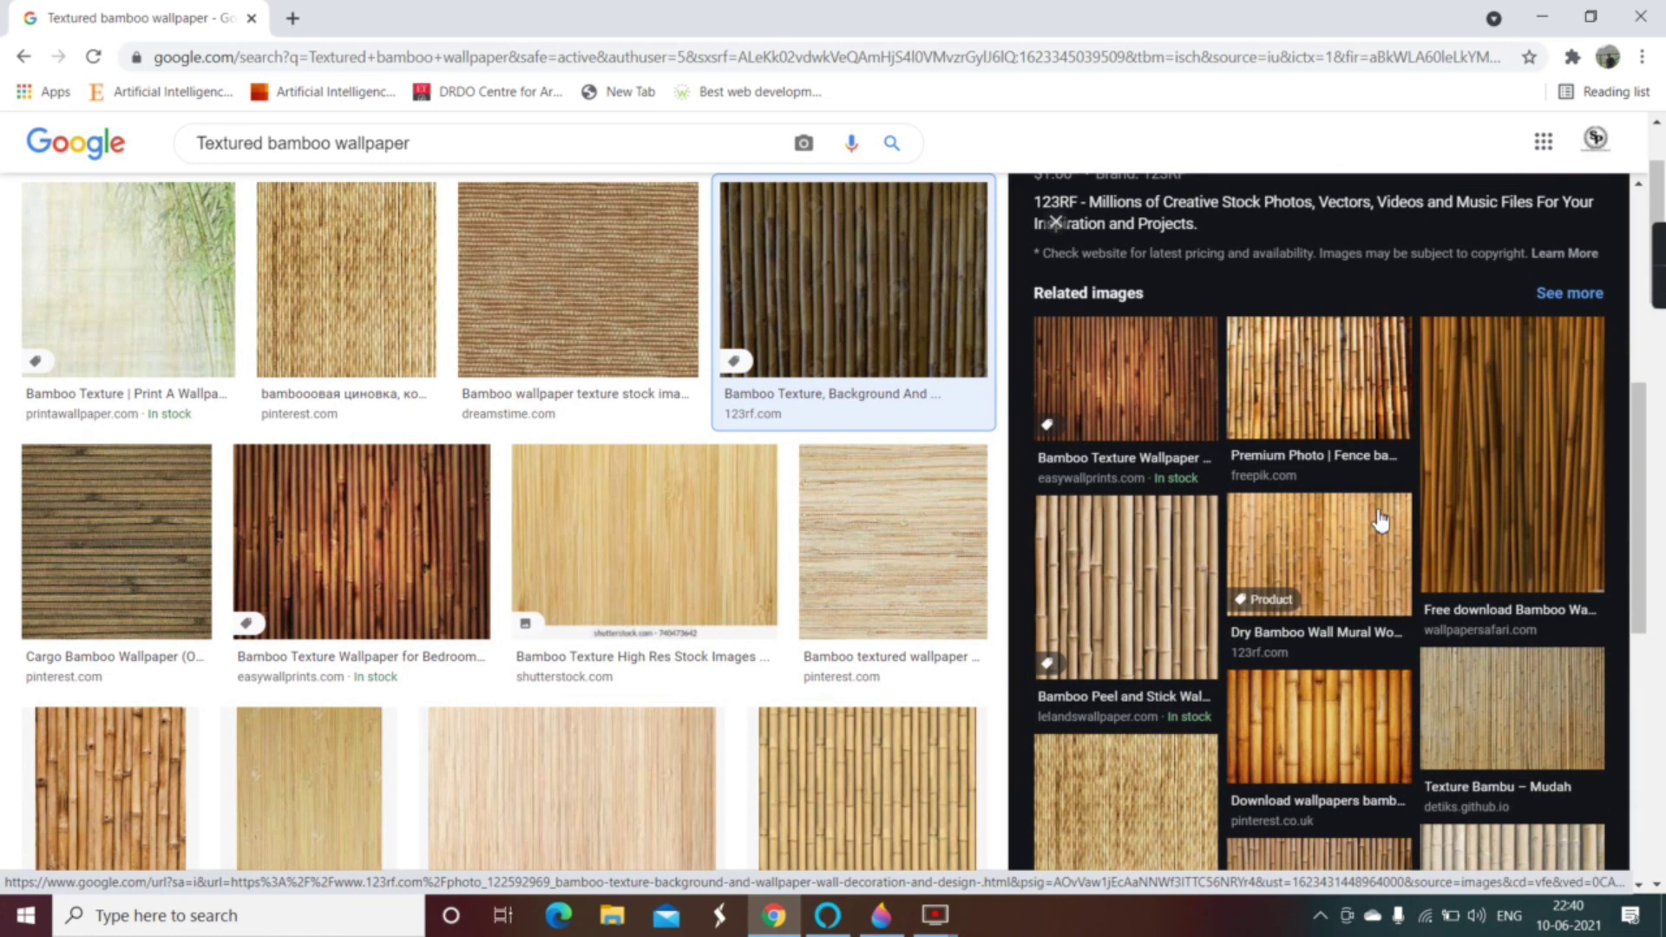
left_click_drag(1638, 620, 1658, 727)
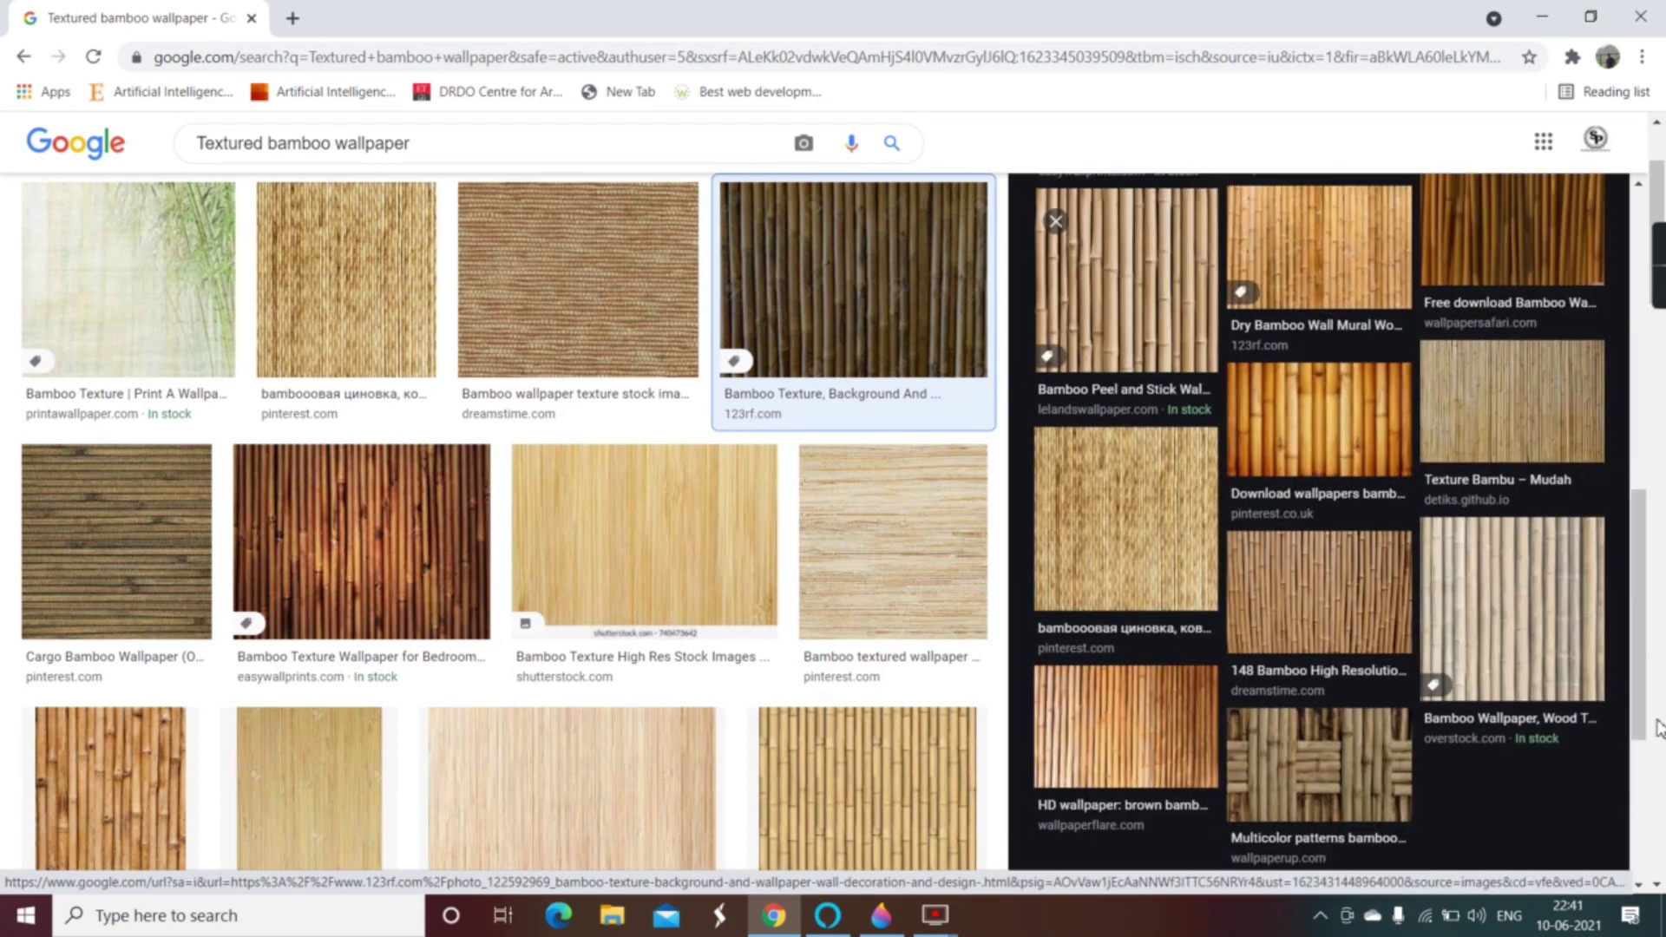
left_click(1341, 735)
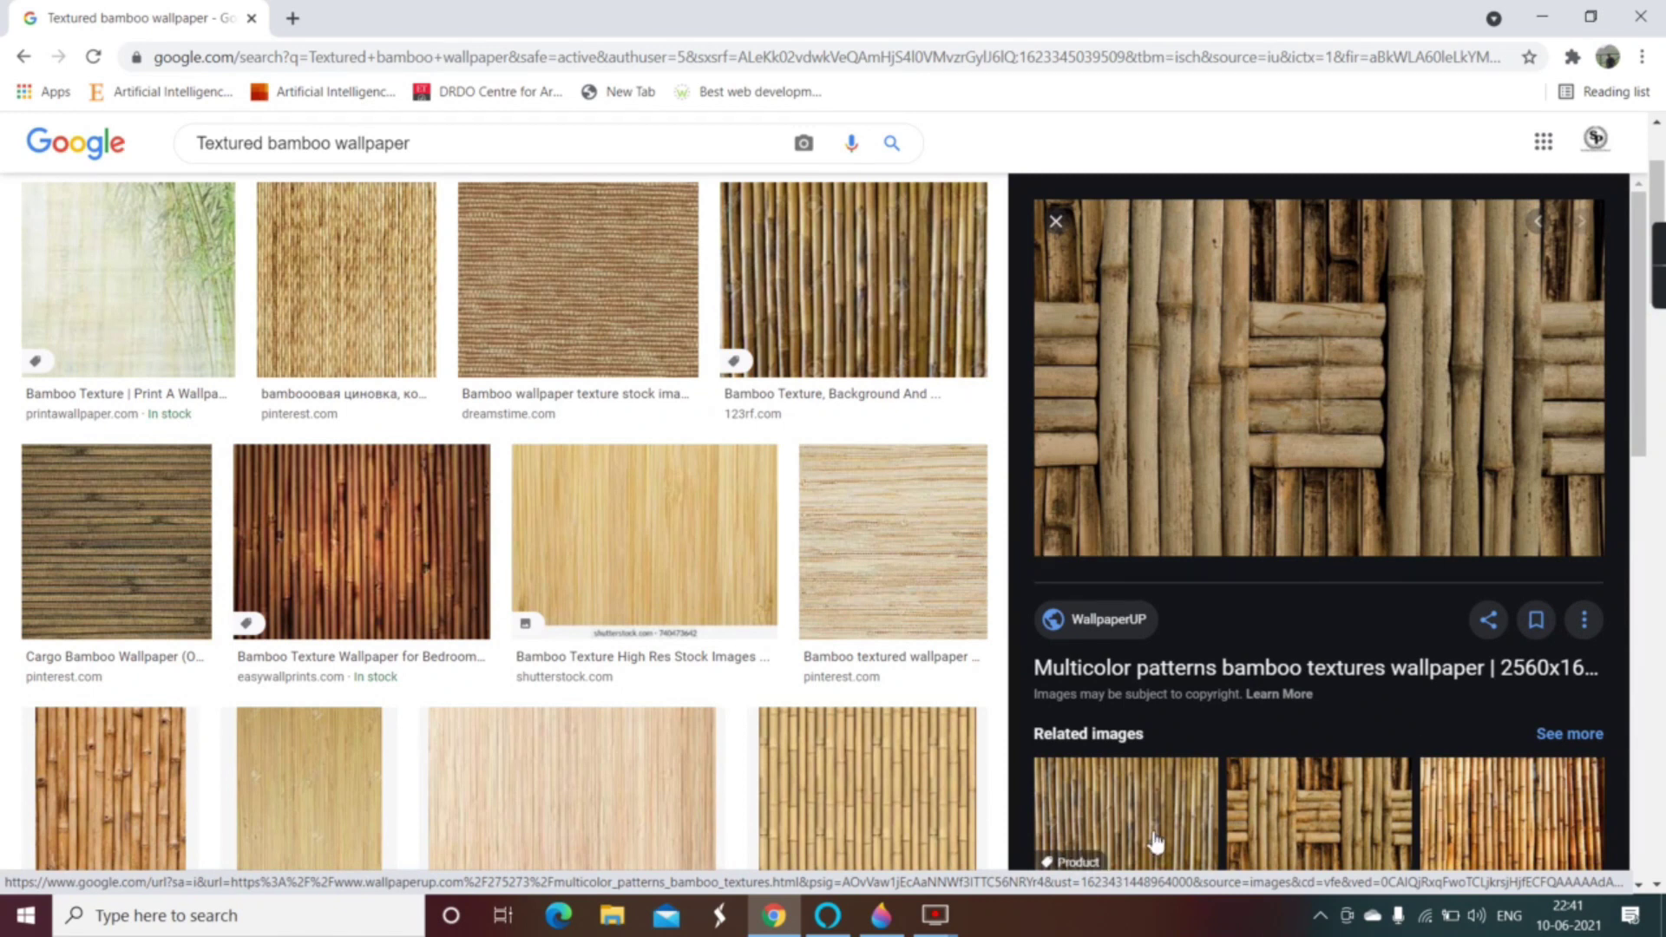
right_click(1334, 377)
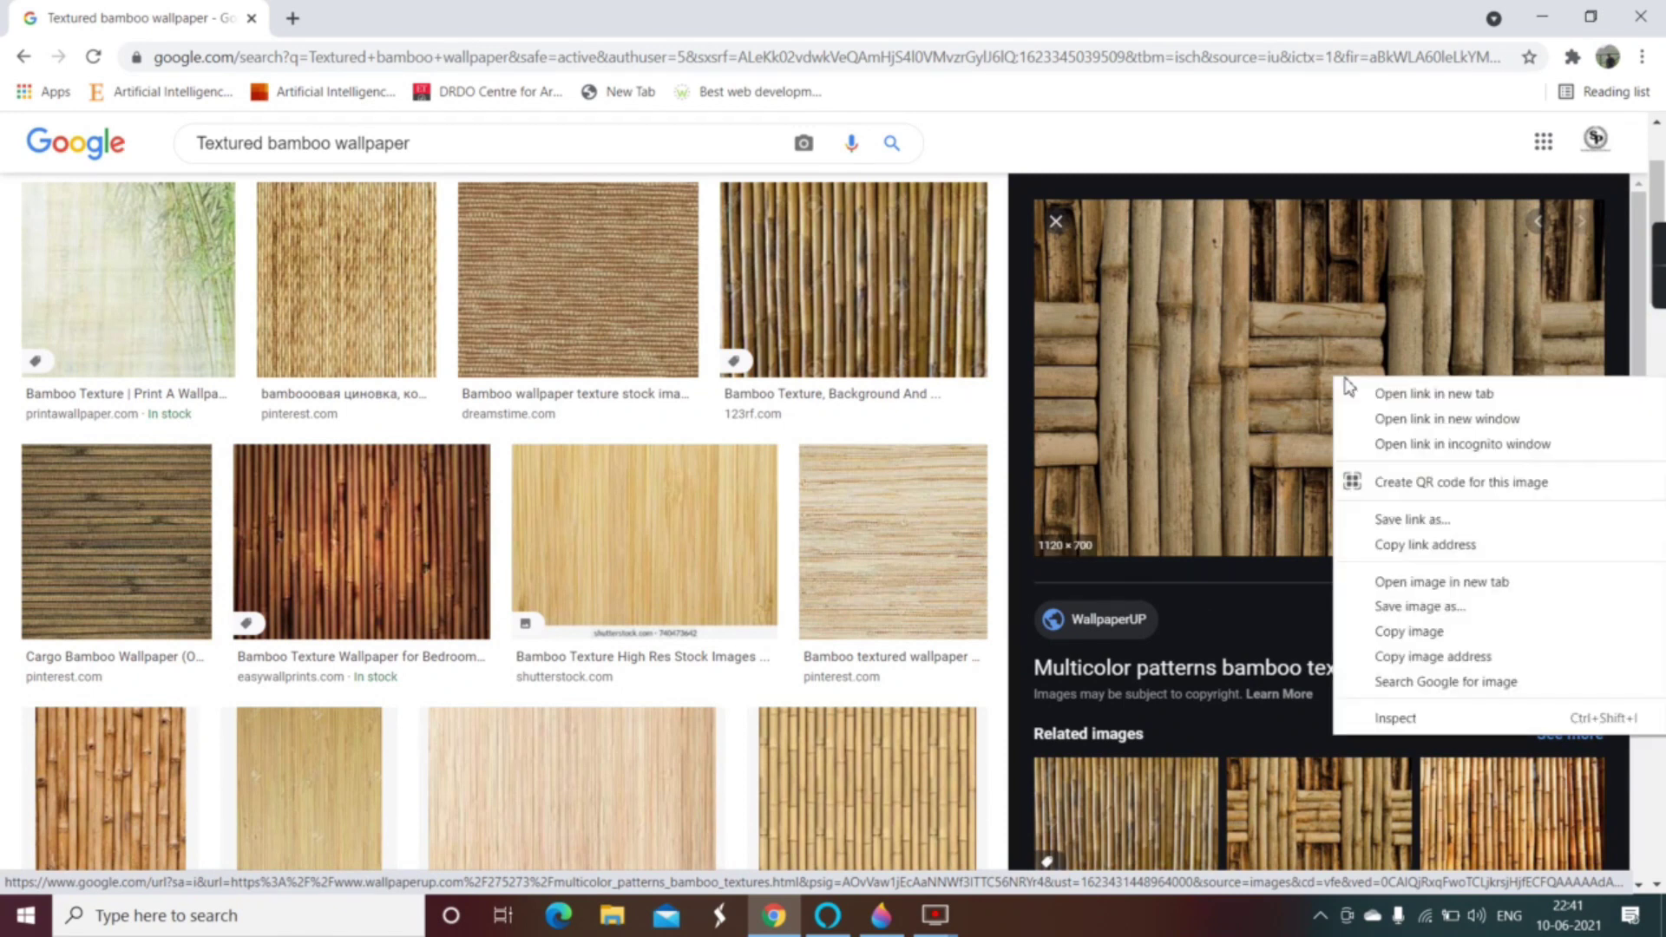
left_click(1418, 608)
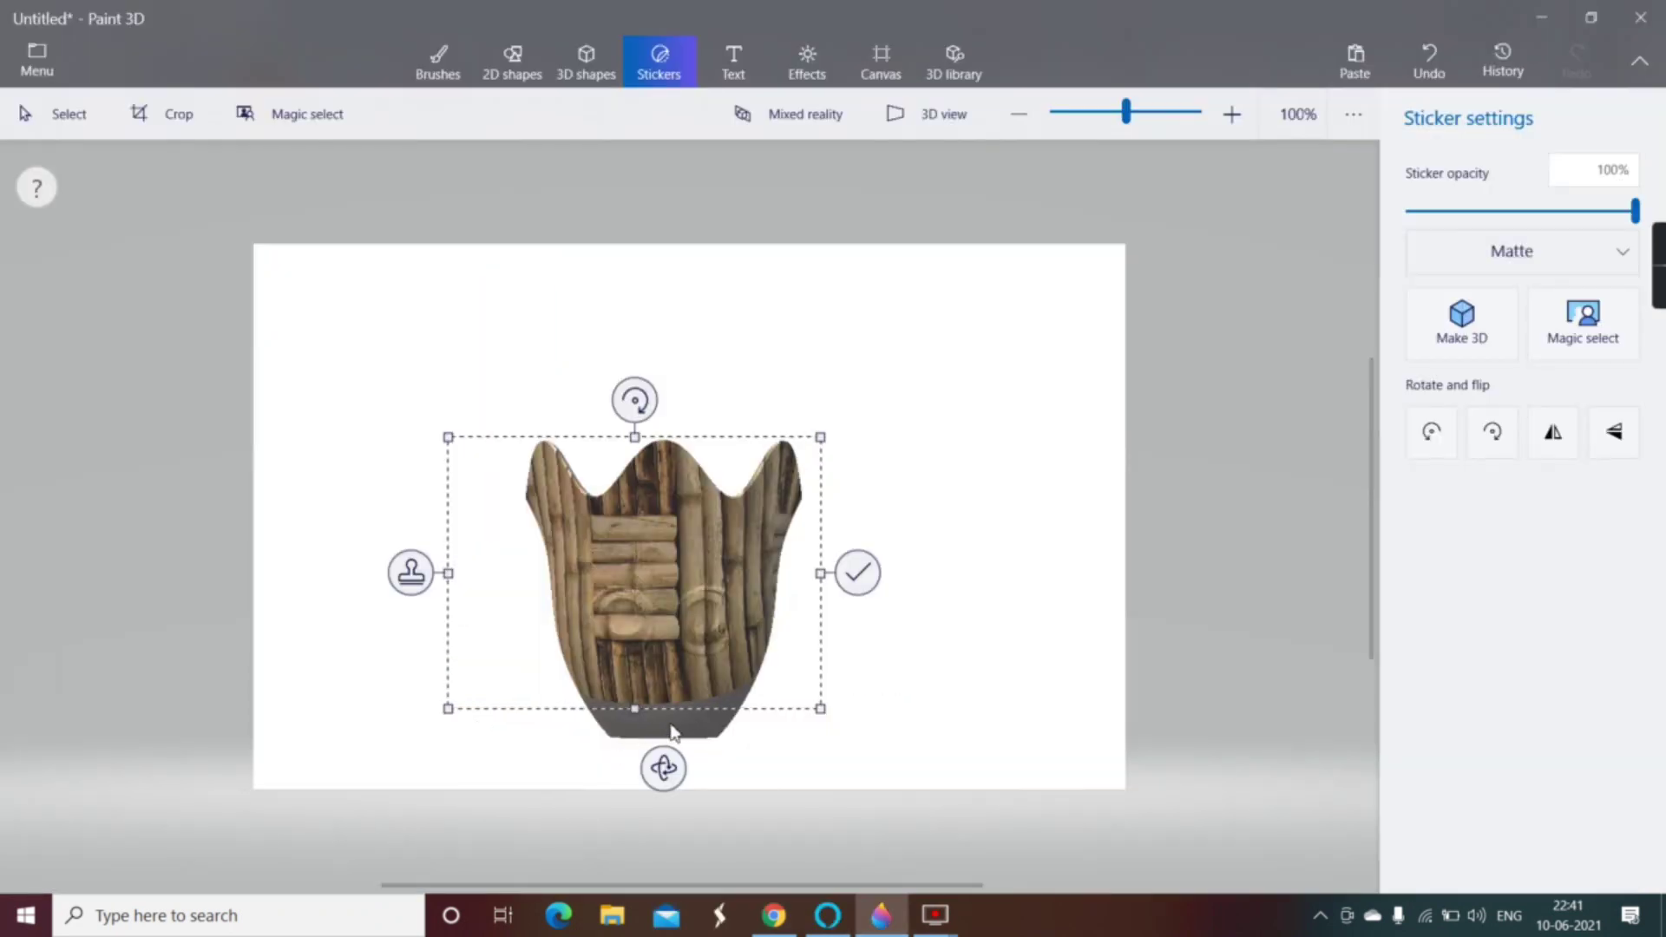
Stretch and rotate the flat bamboo sticker over the bucket, then delete it
left_click_drag(641, 710, 648, 808)
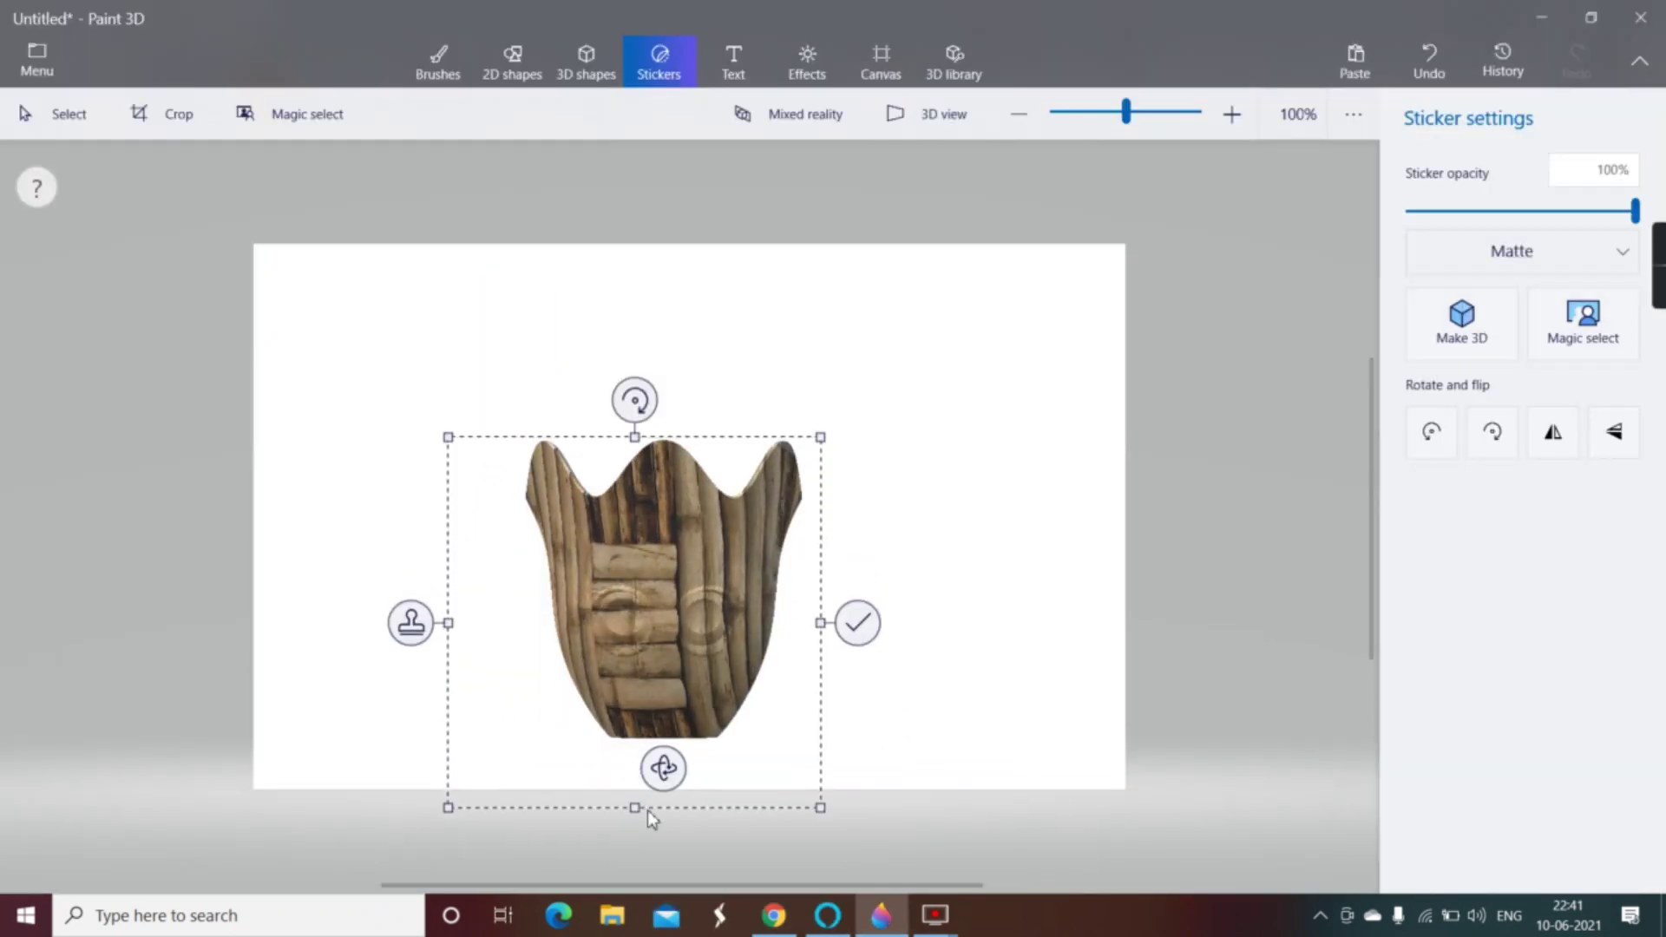
left_click_drag(822, 627, 767, 668)
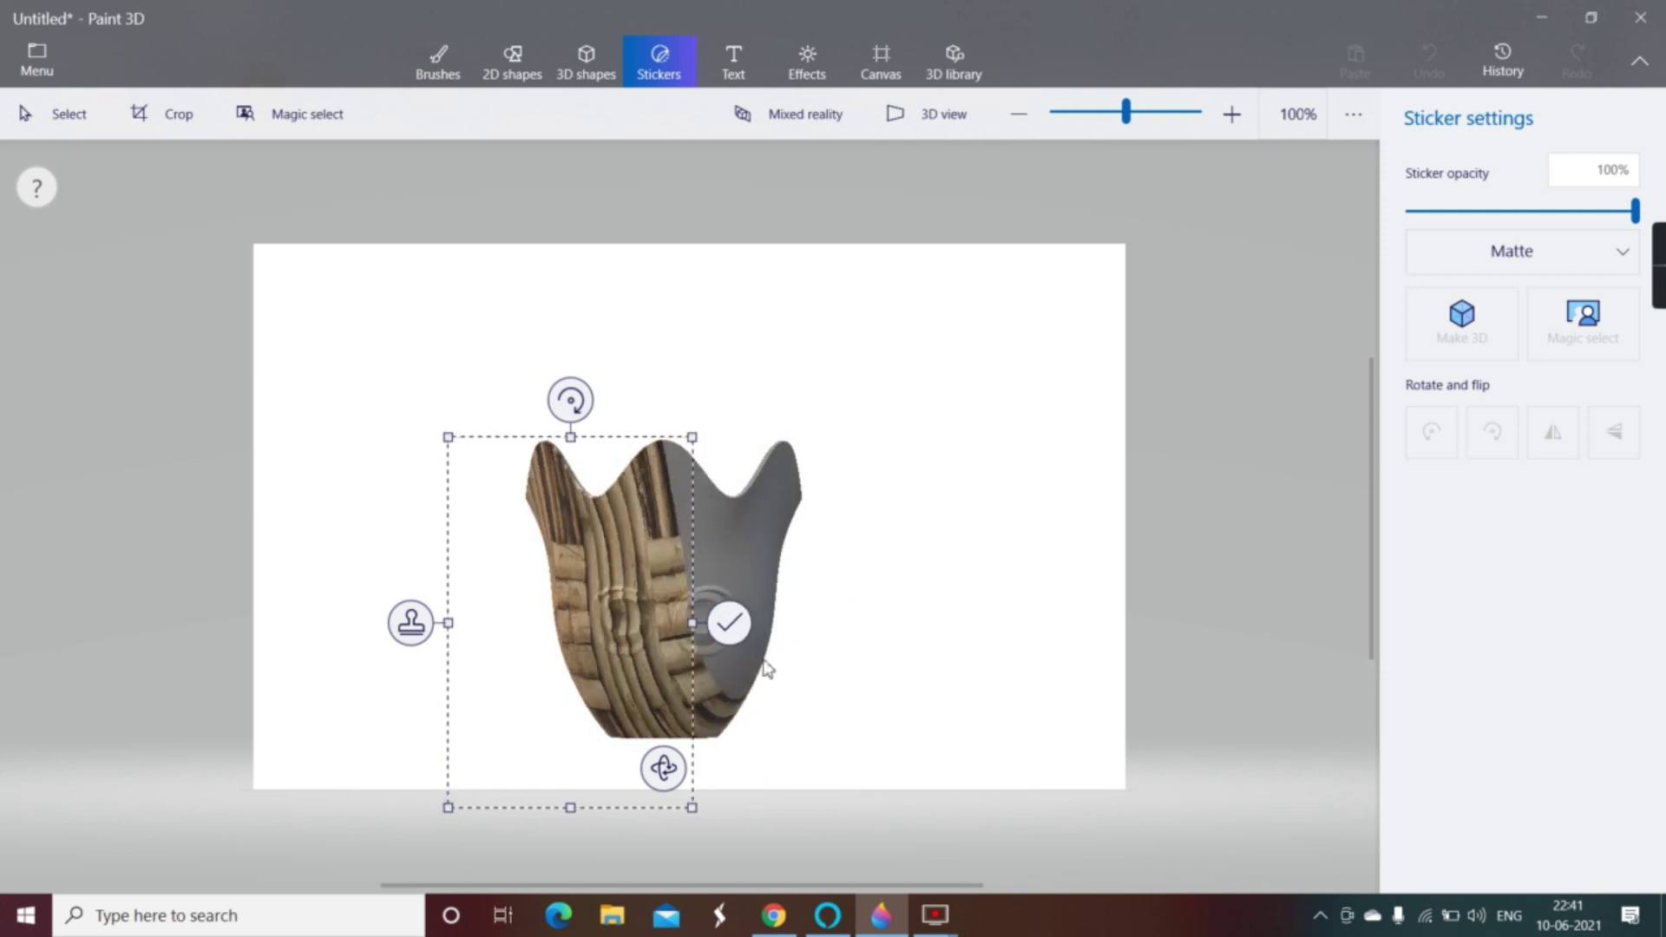
left_click_drag(767, 669, 952, 710)
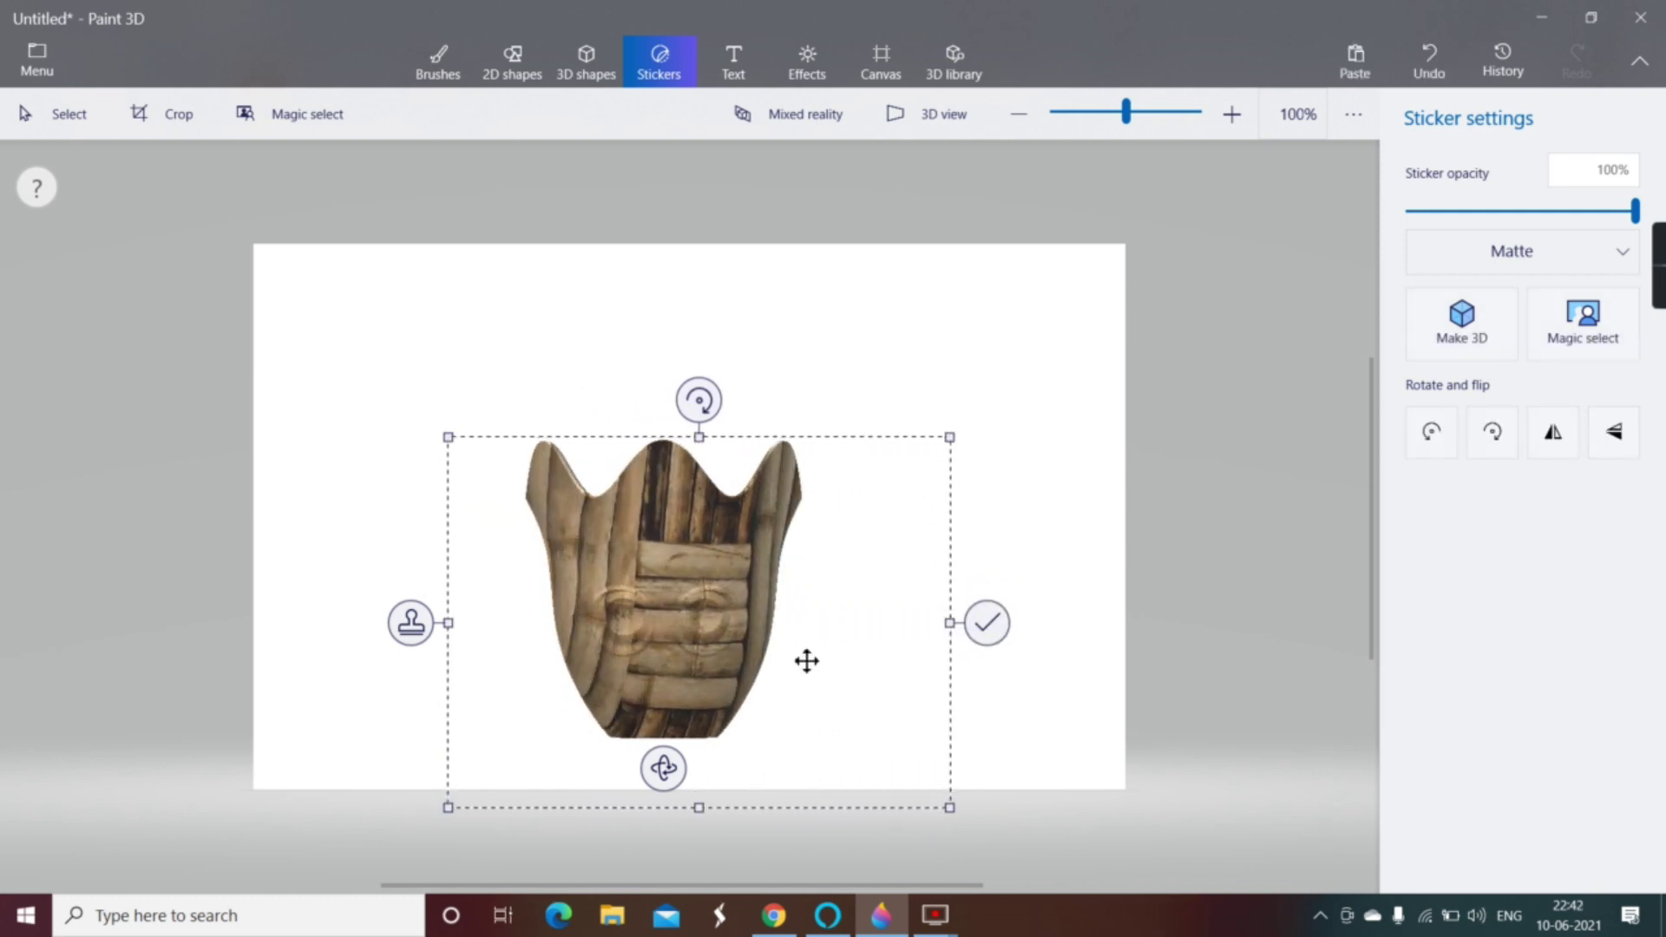
left_click(700, 620)
mouse_move(666, 769)
left_mouse_down()
mouse_move(571, 822)
mouse_move(664, 812)
left_mouse_up()
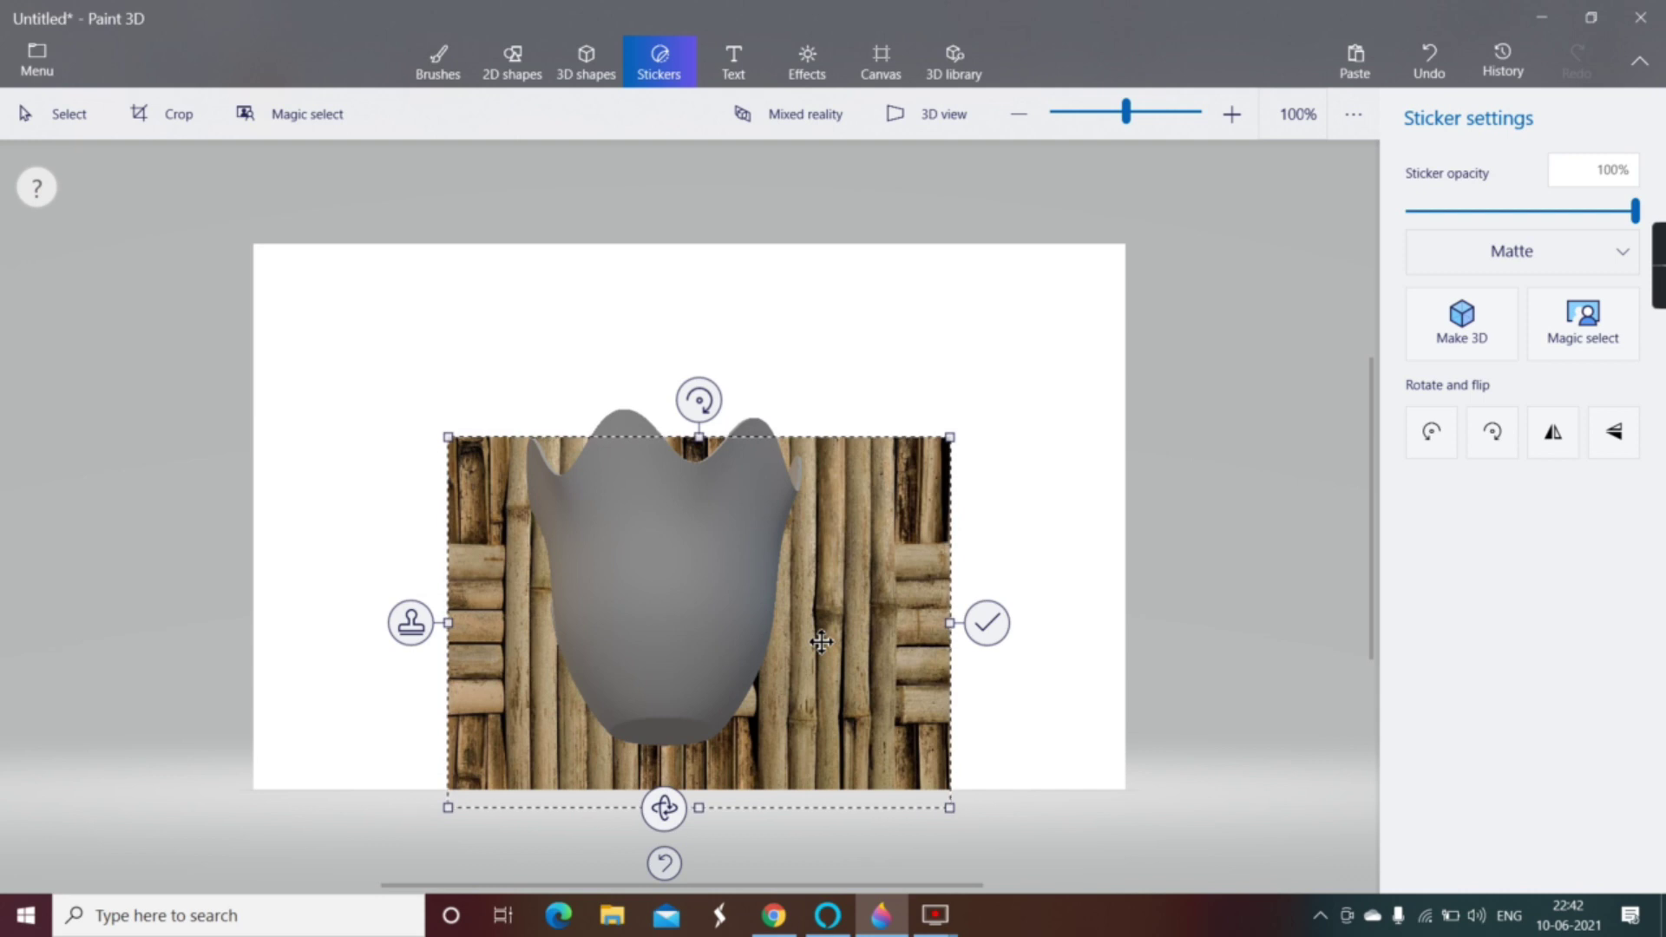
key("Delete")
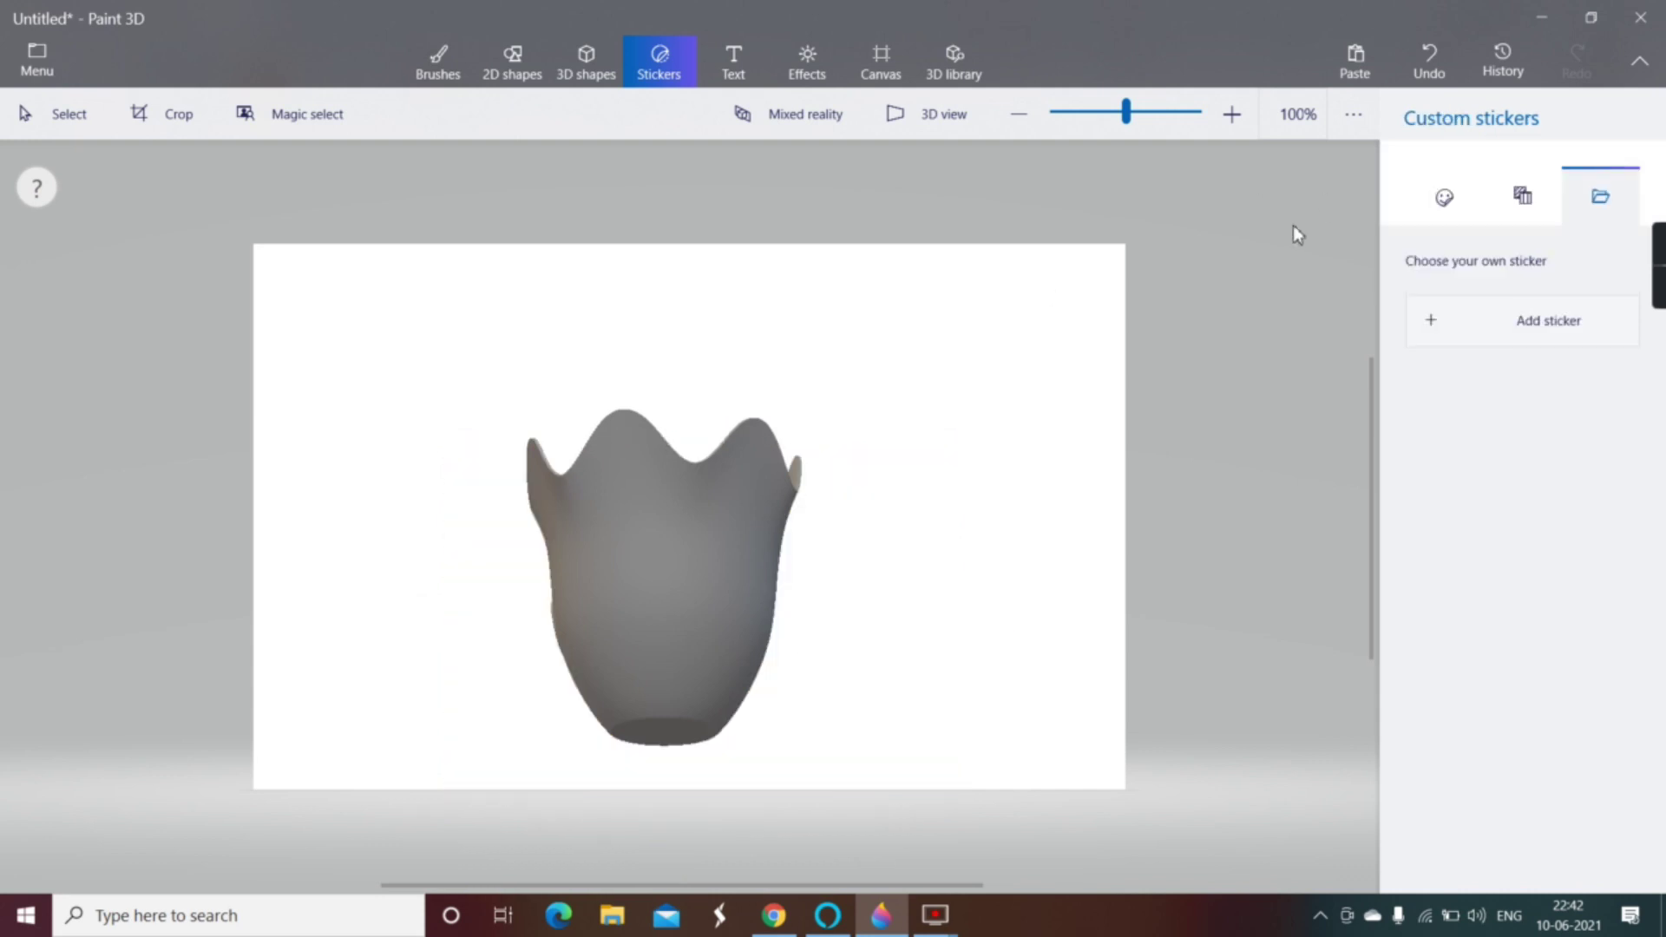
Discard a trial star sticker, then add the saved bamboo image as a custom sticker on the bucket
left_click(1445, 200)
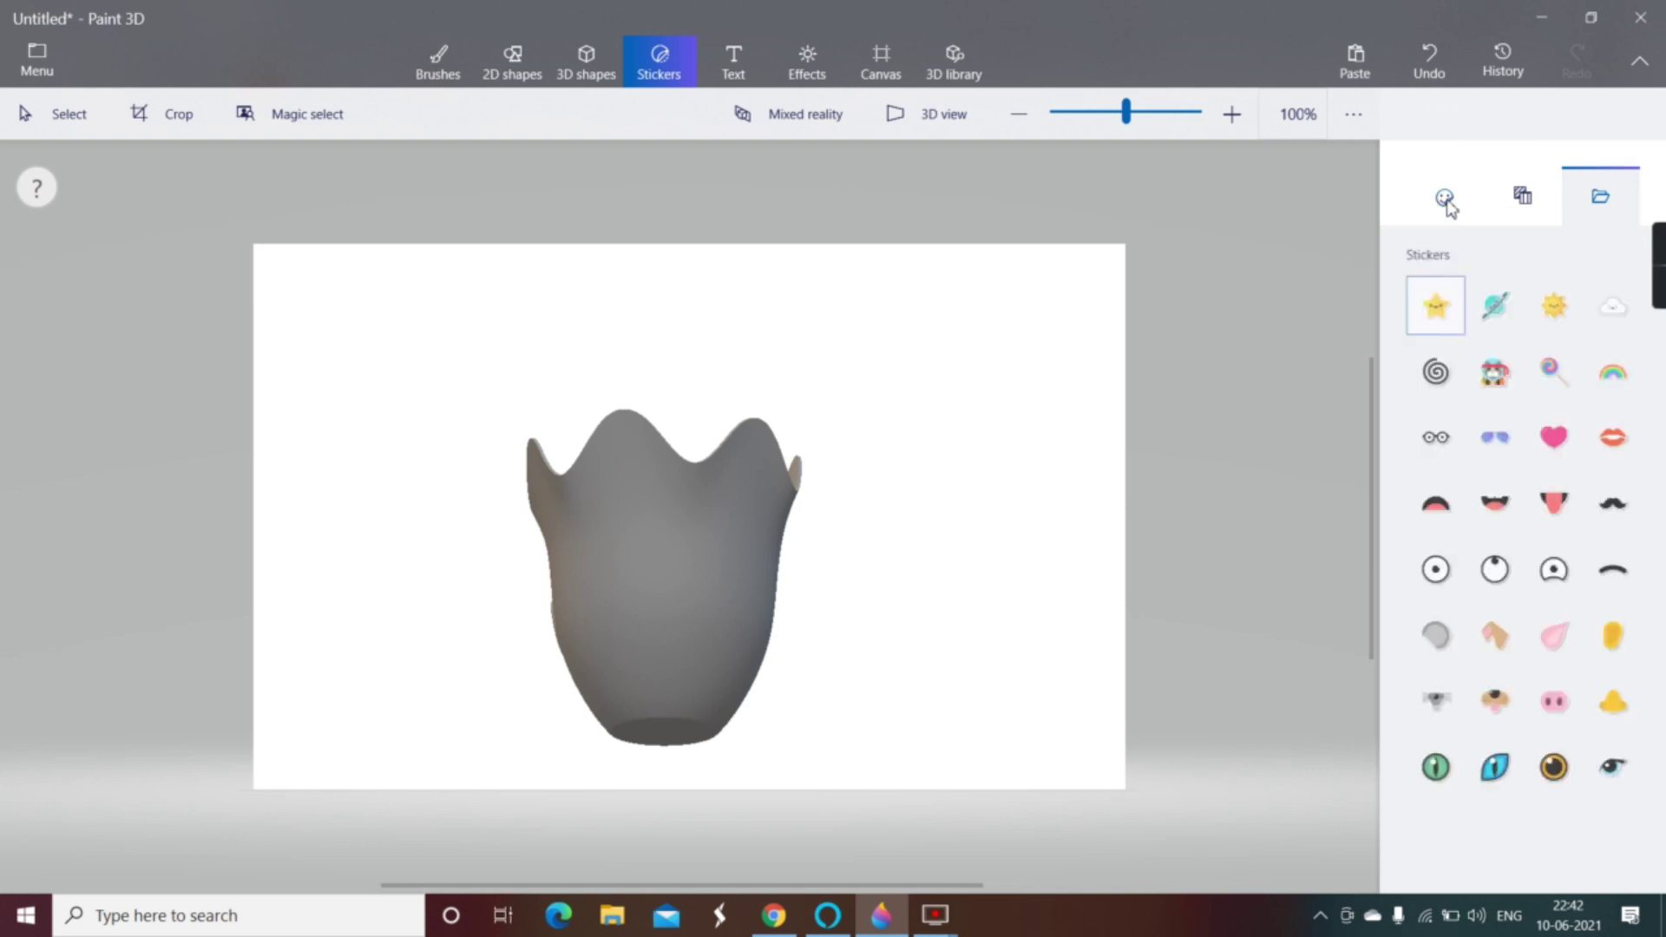
left_click_drag(364, 403, 494, 531)
key("Delete")
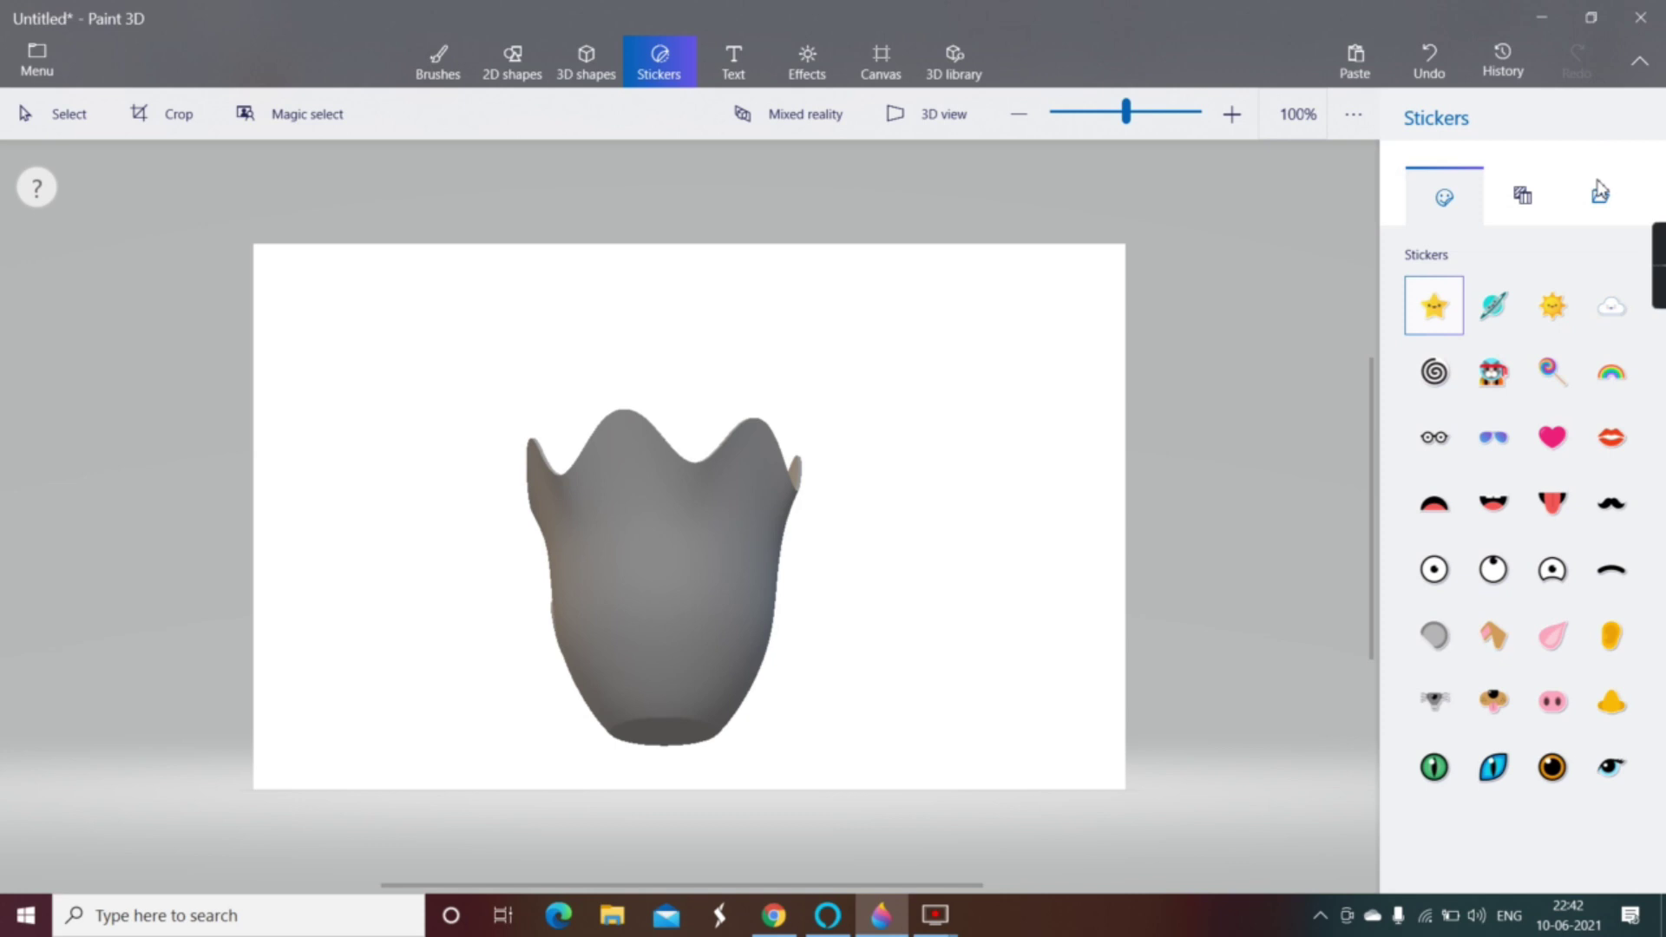
left_click(1599, 191)
left_click(1554, 319)
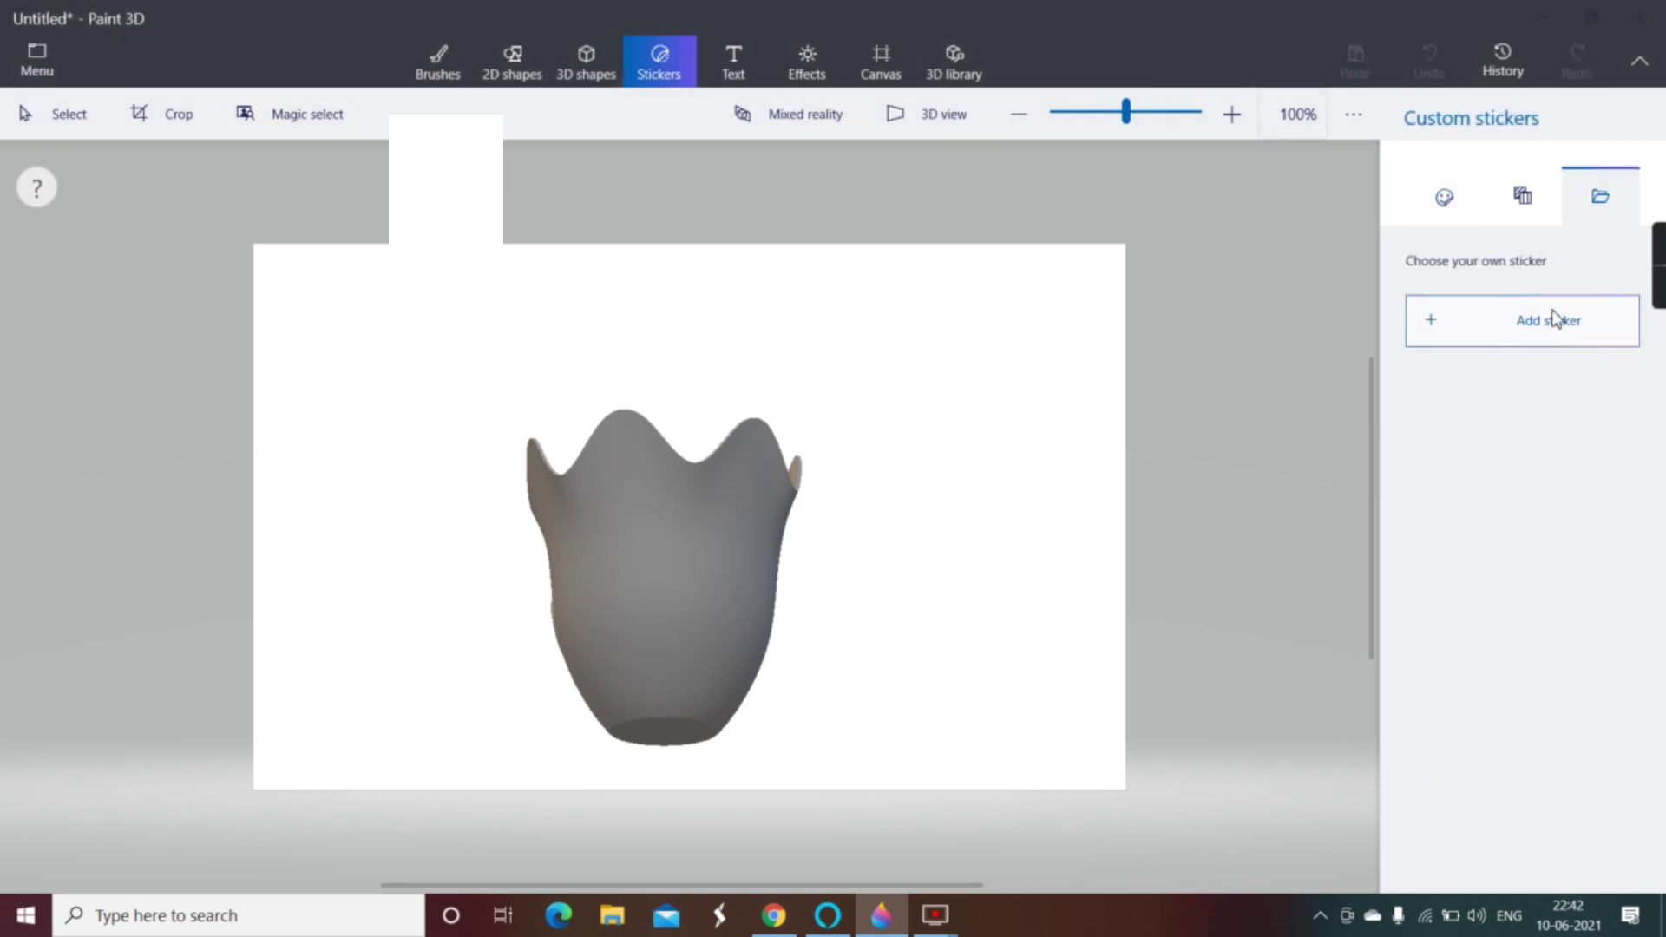
double_click(688, 174)
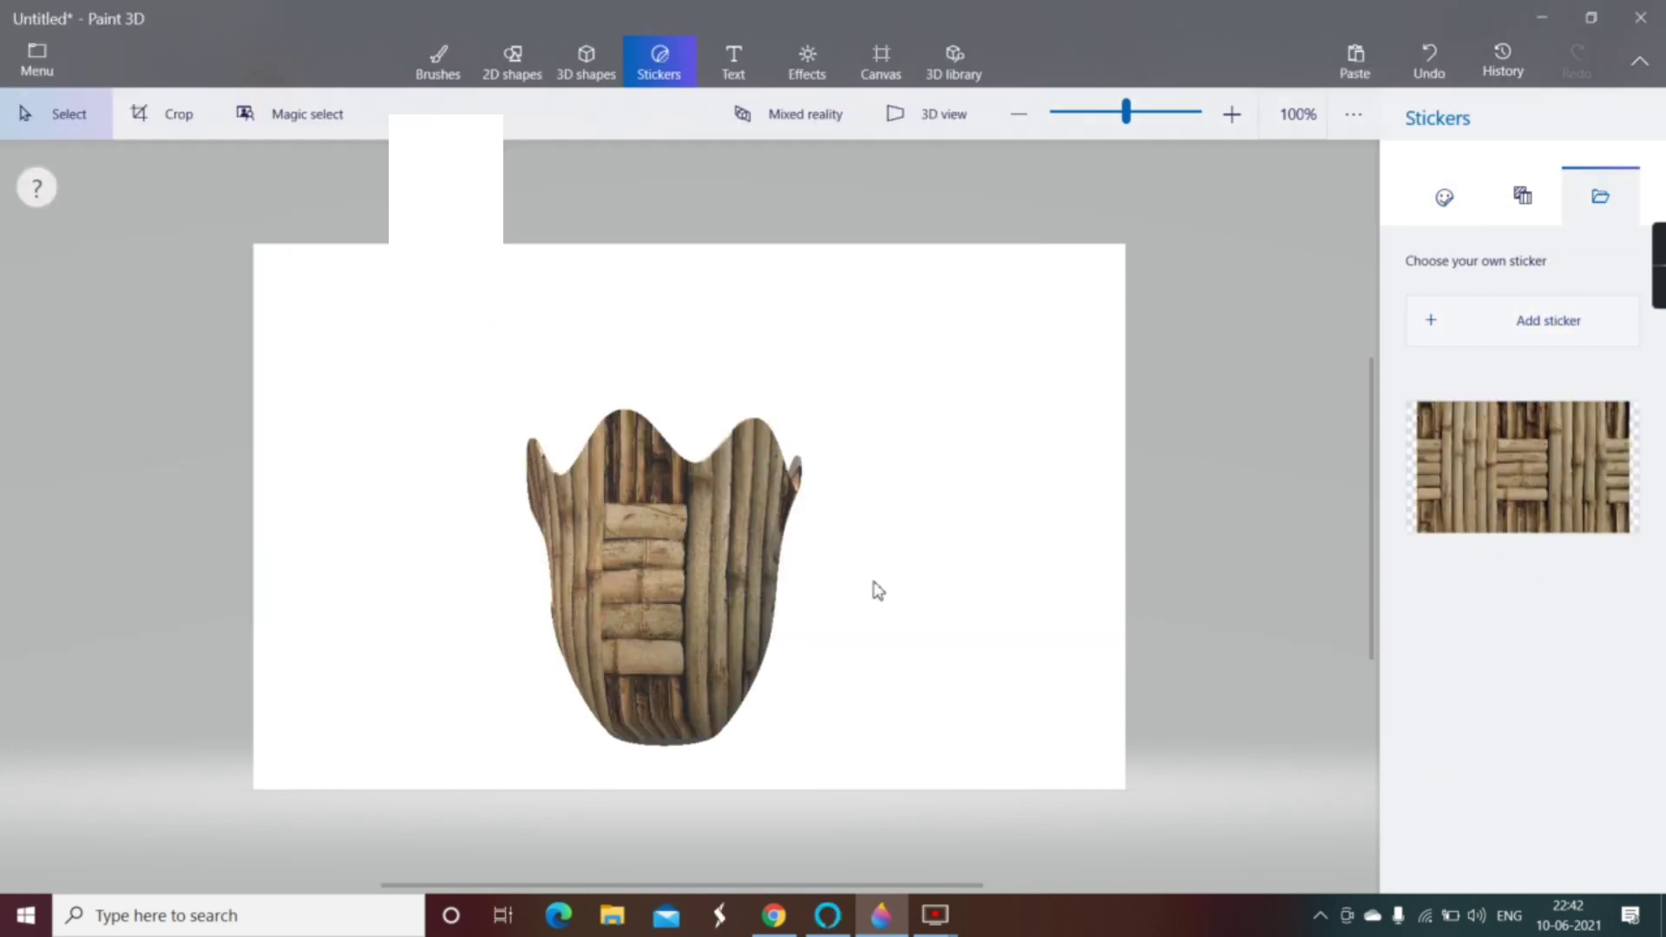
left_click(717, 544)
left_click_drag(411, 594, 460, 612)
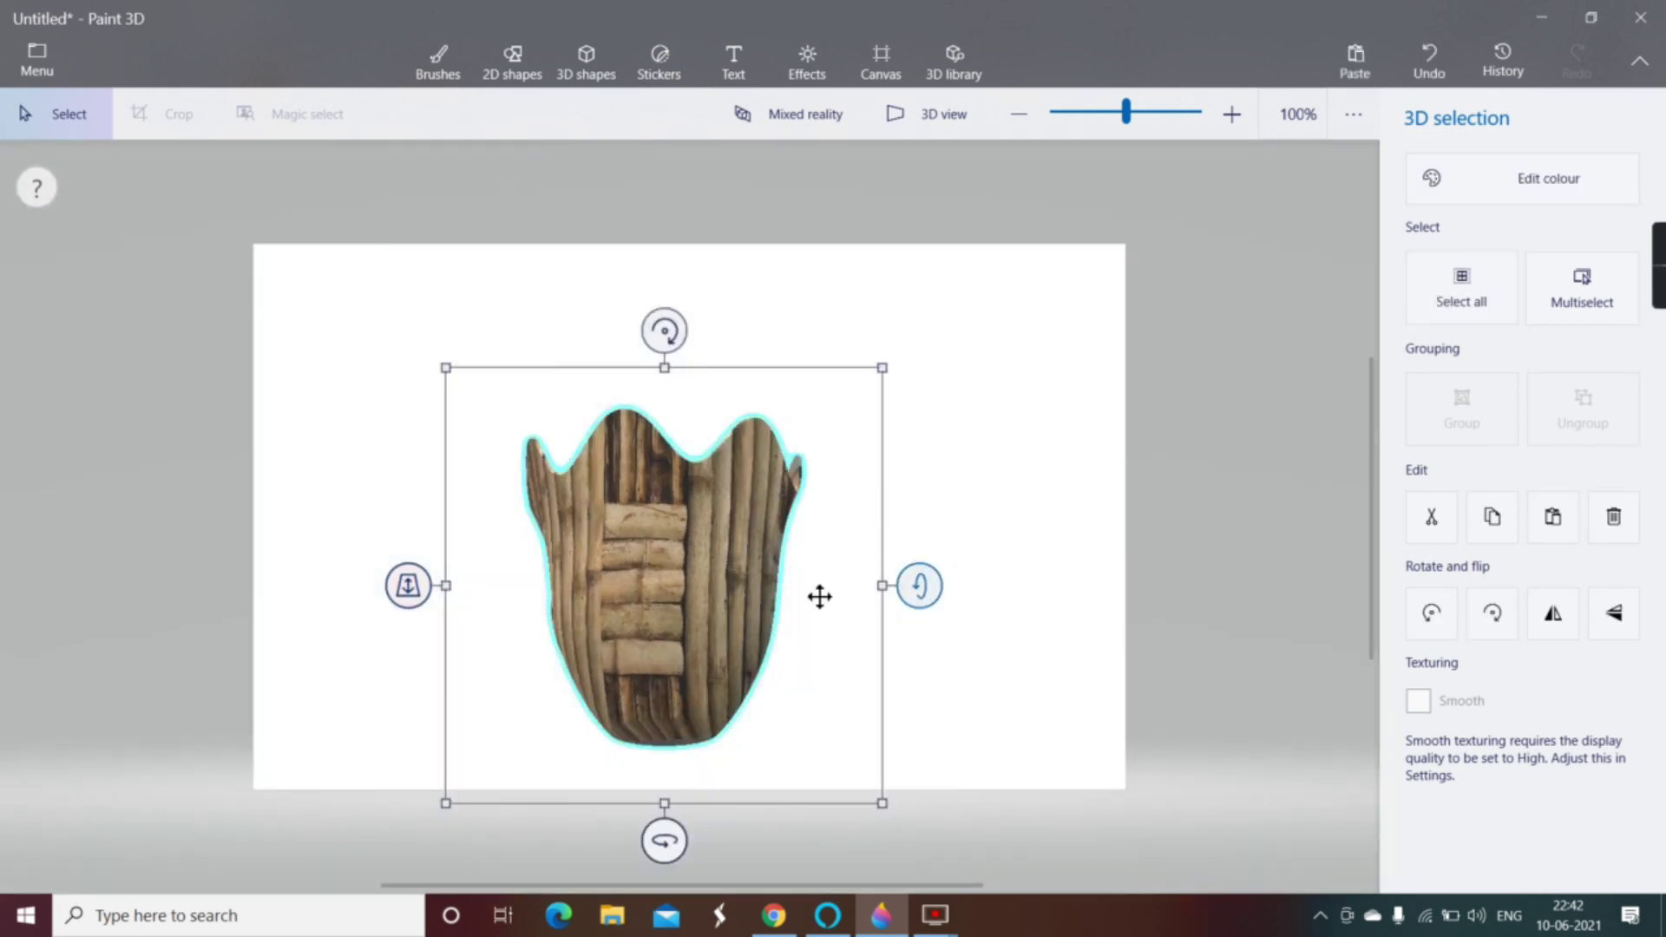
Spin and tilt the bamboo bucket so its streaked side faces forward
mouse_move(677, 837)
left_mouse_down()
mouse_move(1036, 688)
mouse_move(1037, 591)
left_mouse_up()
left_click_drag(927, 597, 987, 559)
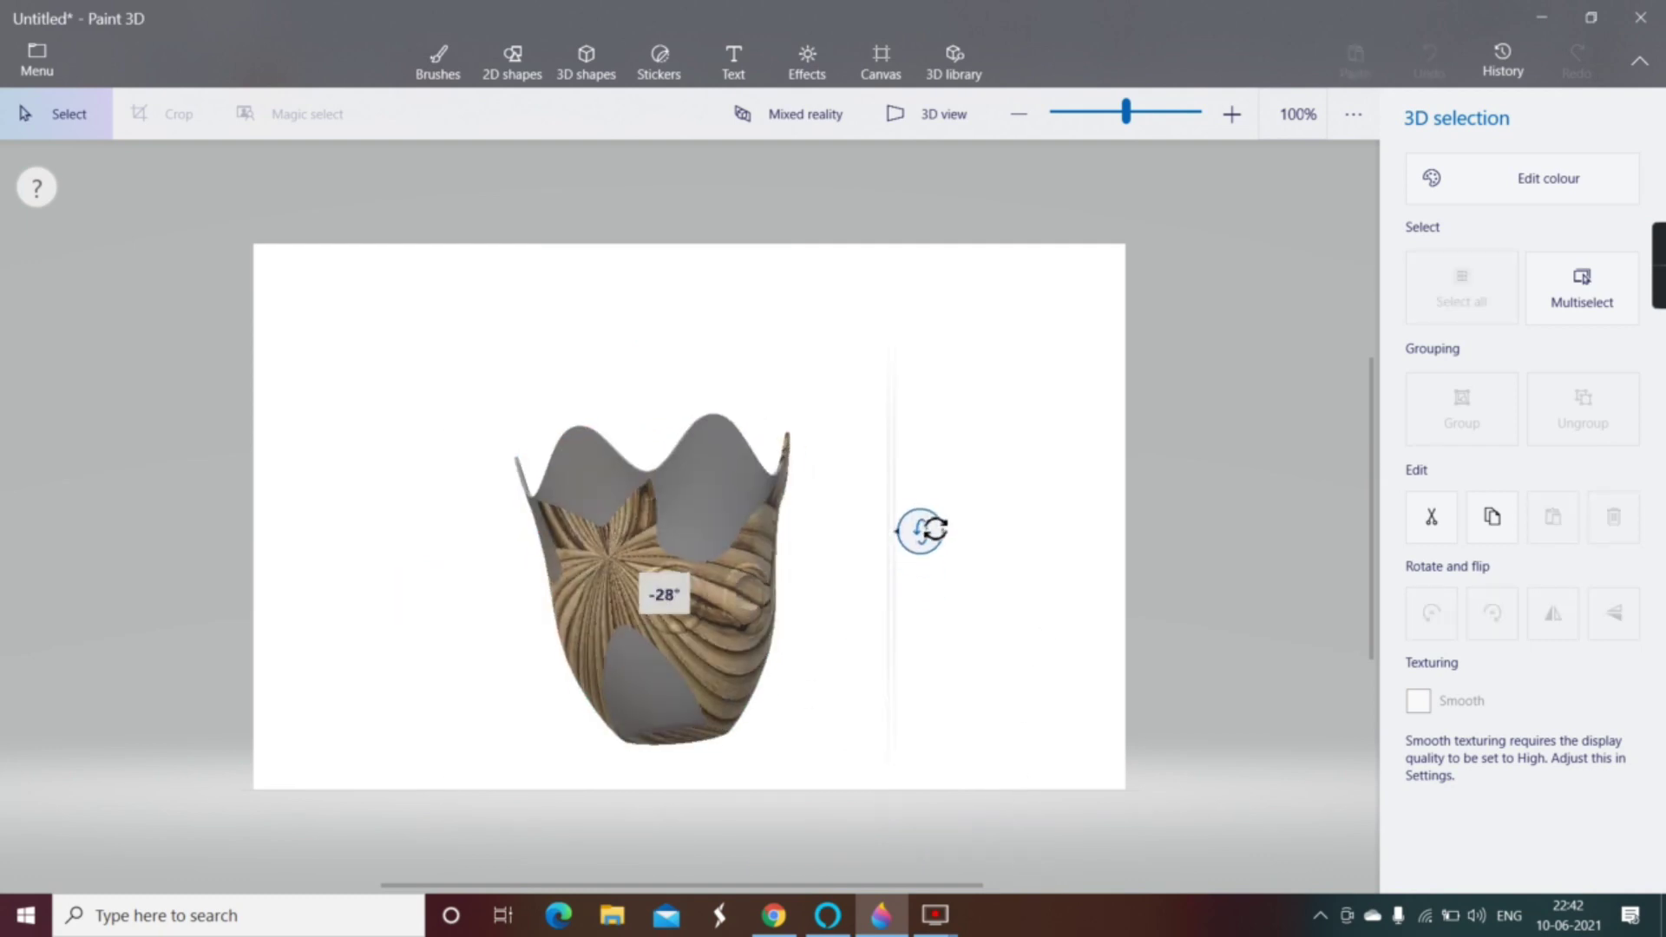
mouse_move(666, 813)
left_mouse_down()
mouse_move(787, 822)
mouse_move(729, 813)
left_mouse_up()
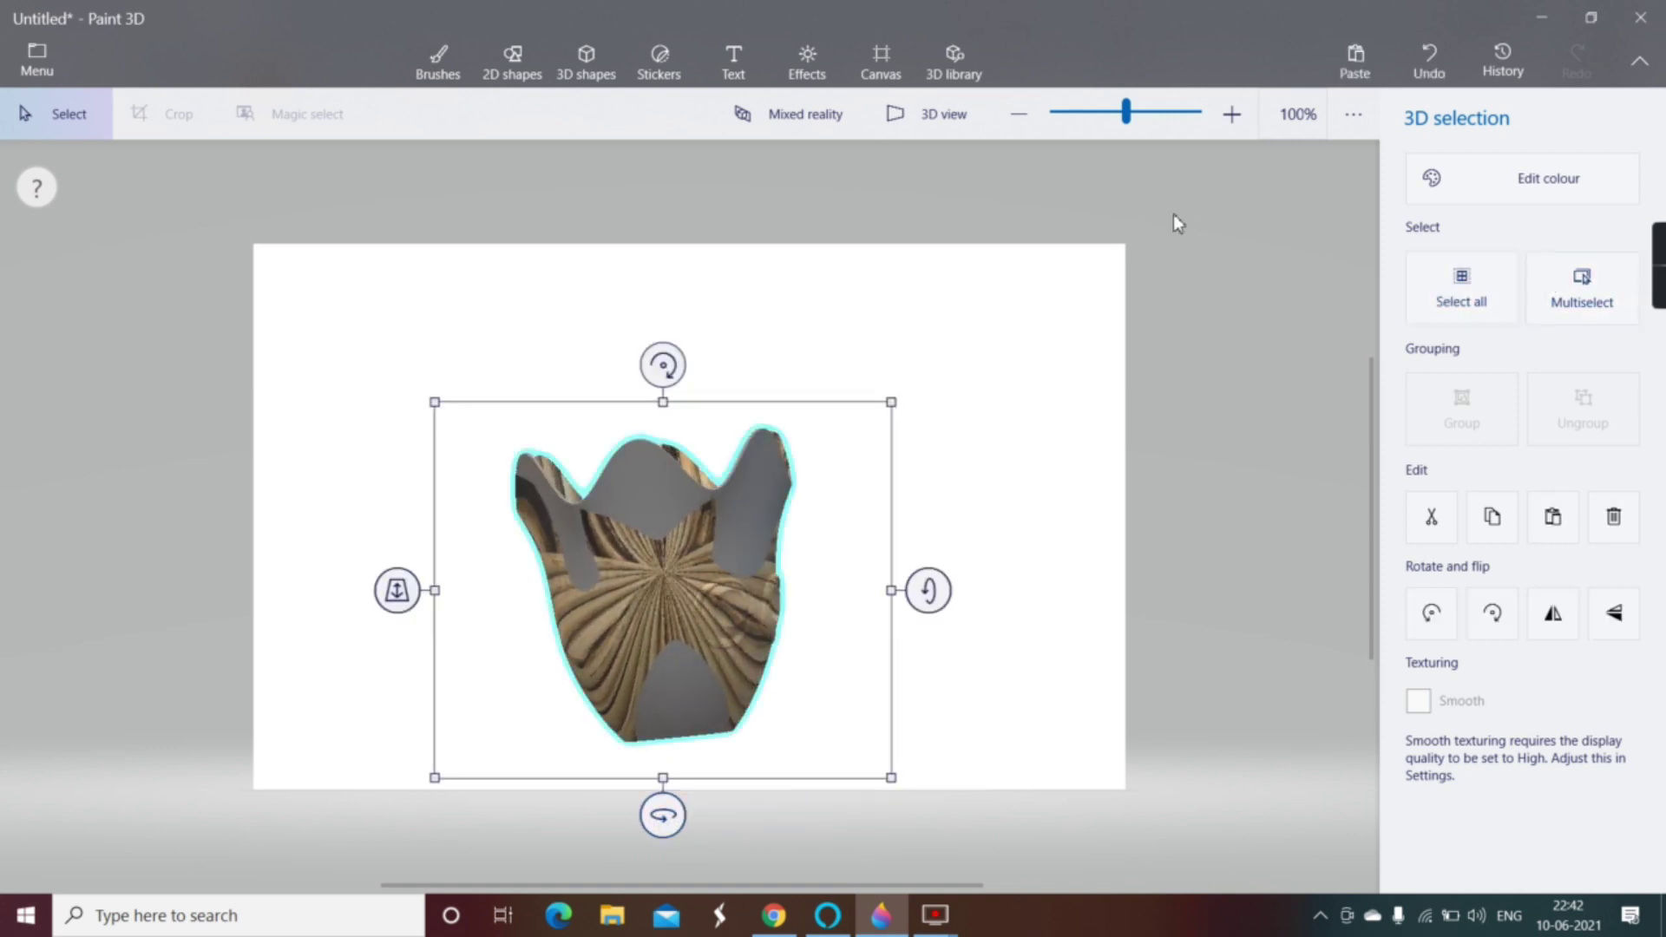
left_click(653, 85)
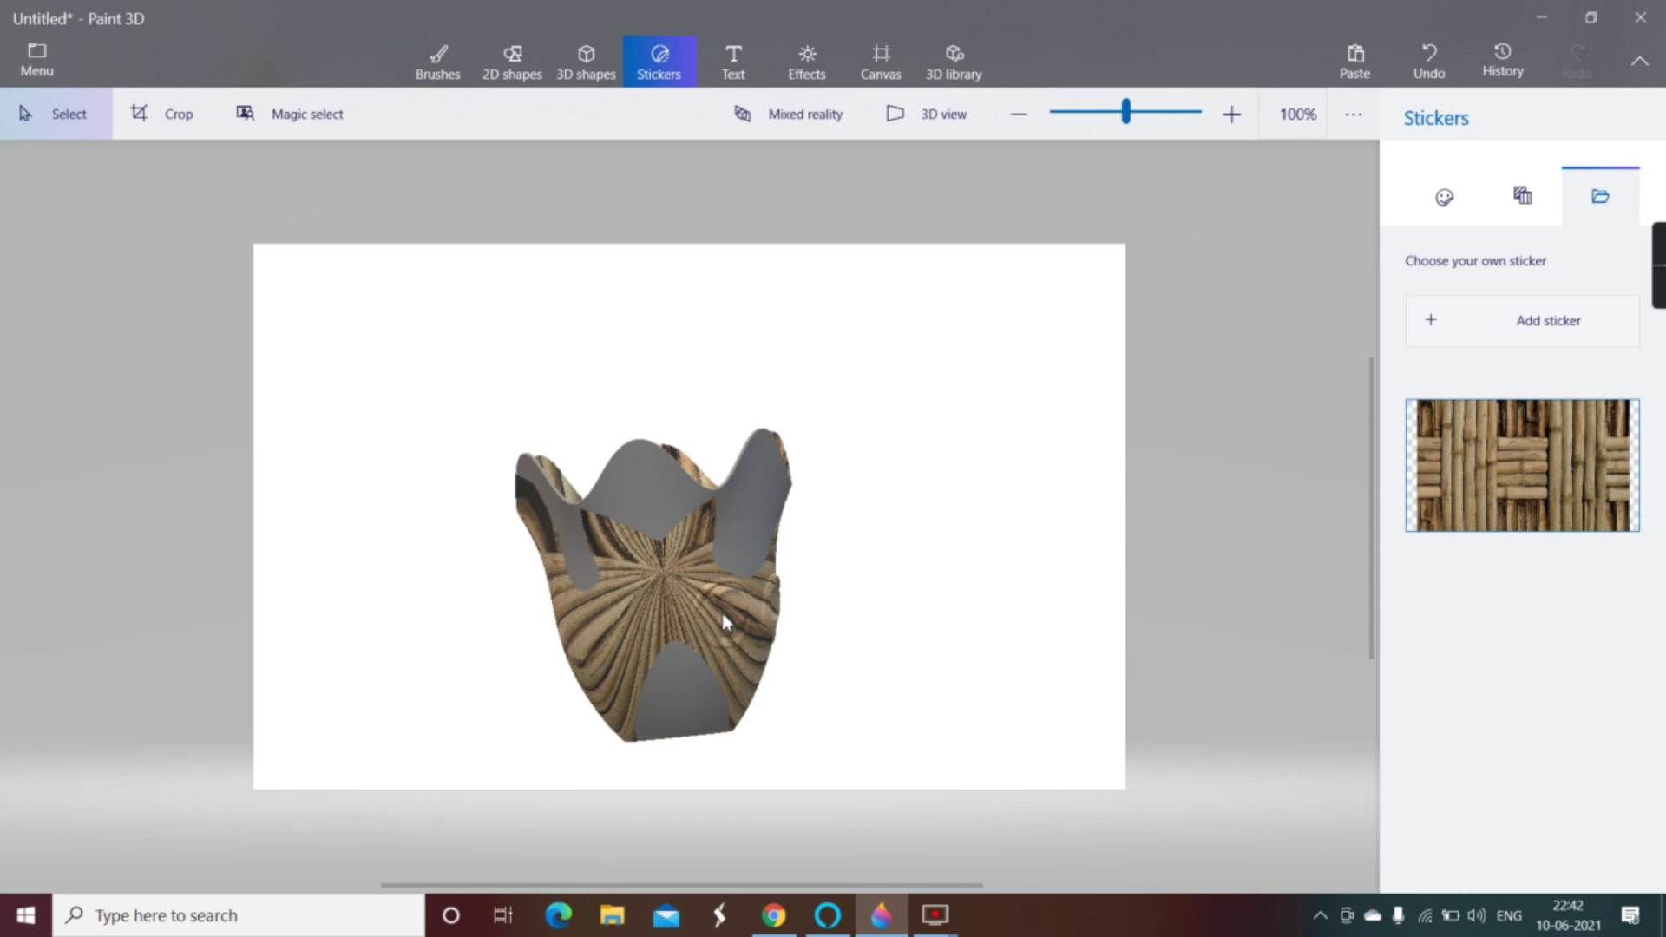
Add the bamboo image as a second sticker, stretch it over the whole bucket and apply it
left_click(1504, 336)
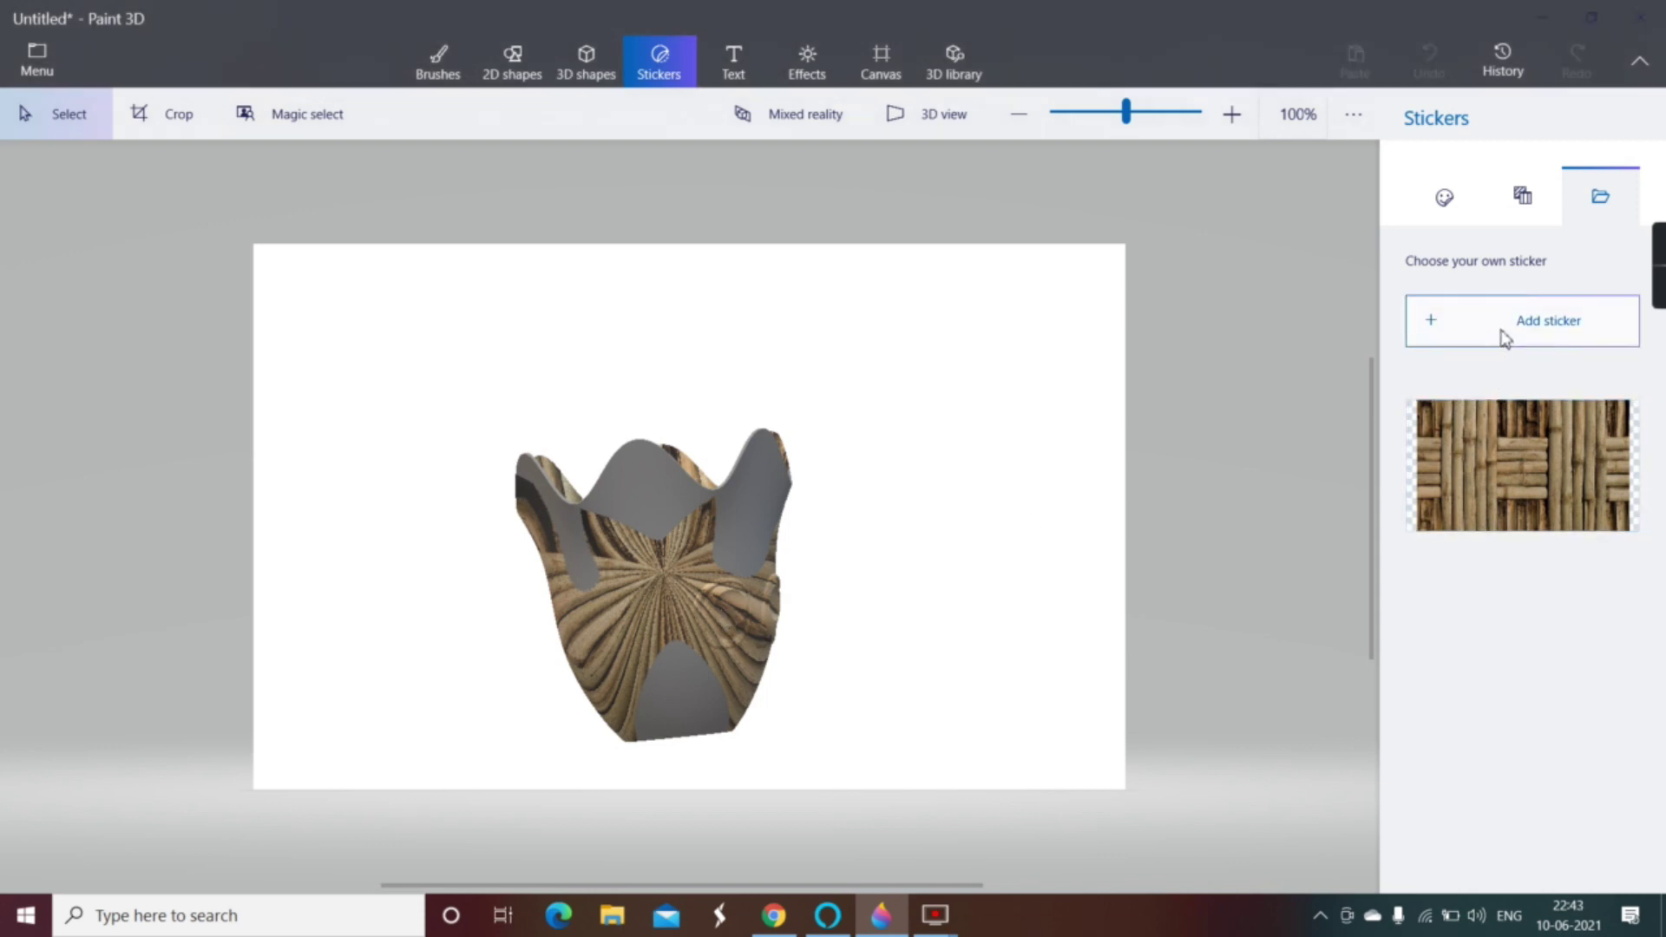
left_click(343, 211)
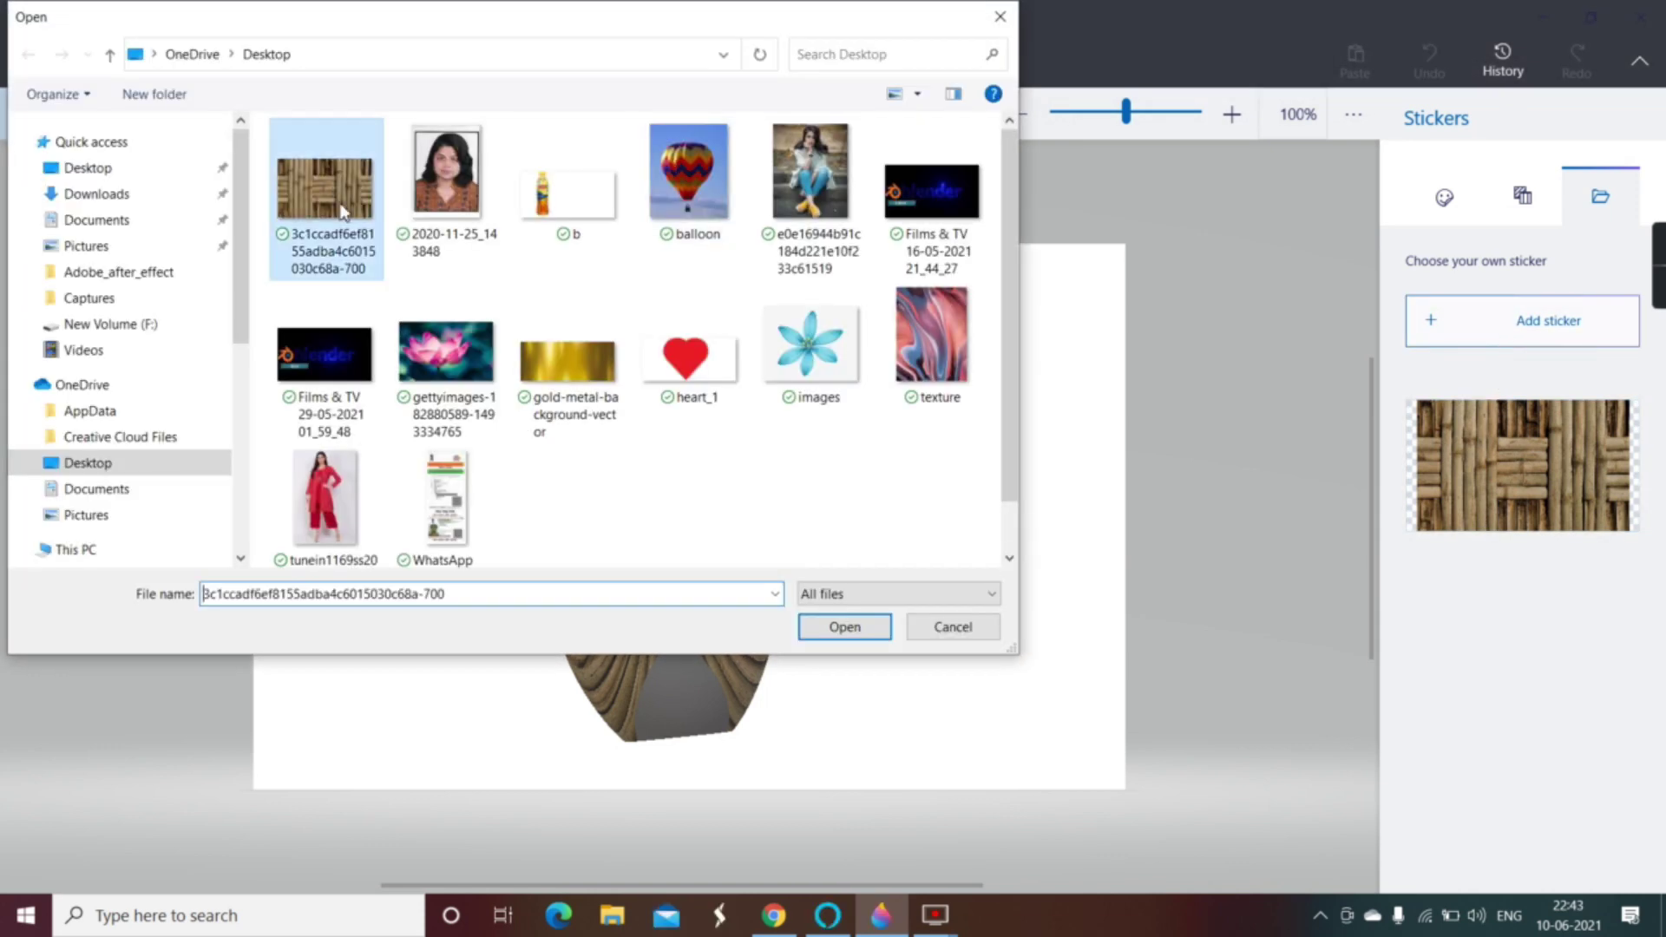
double_click(341, 206)
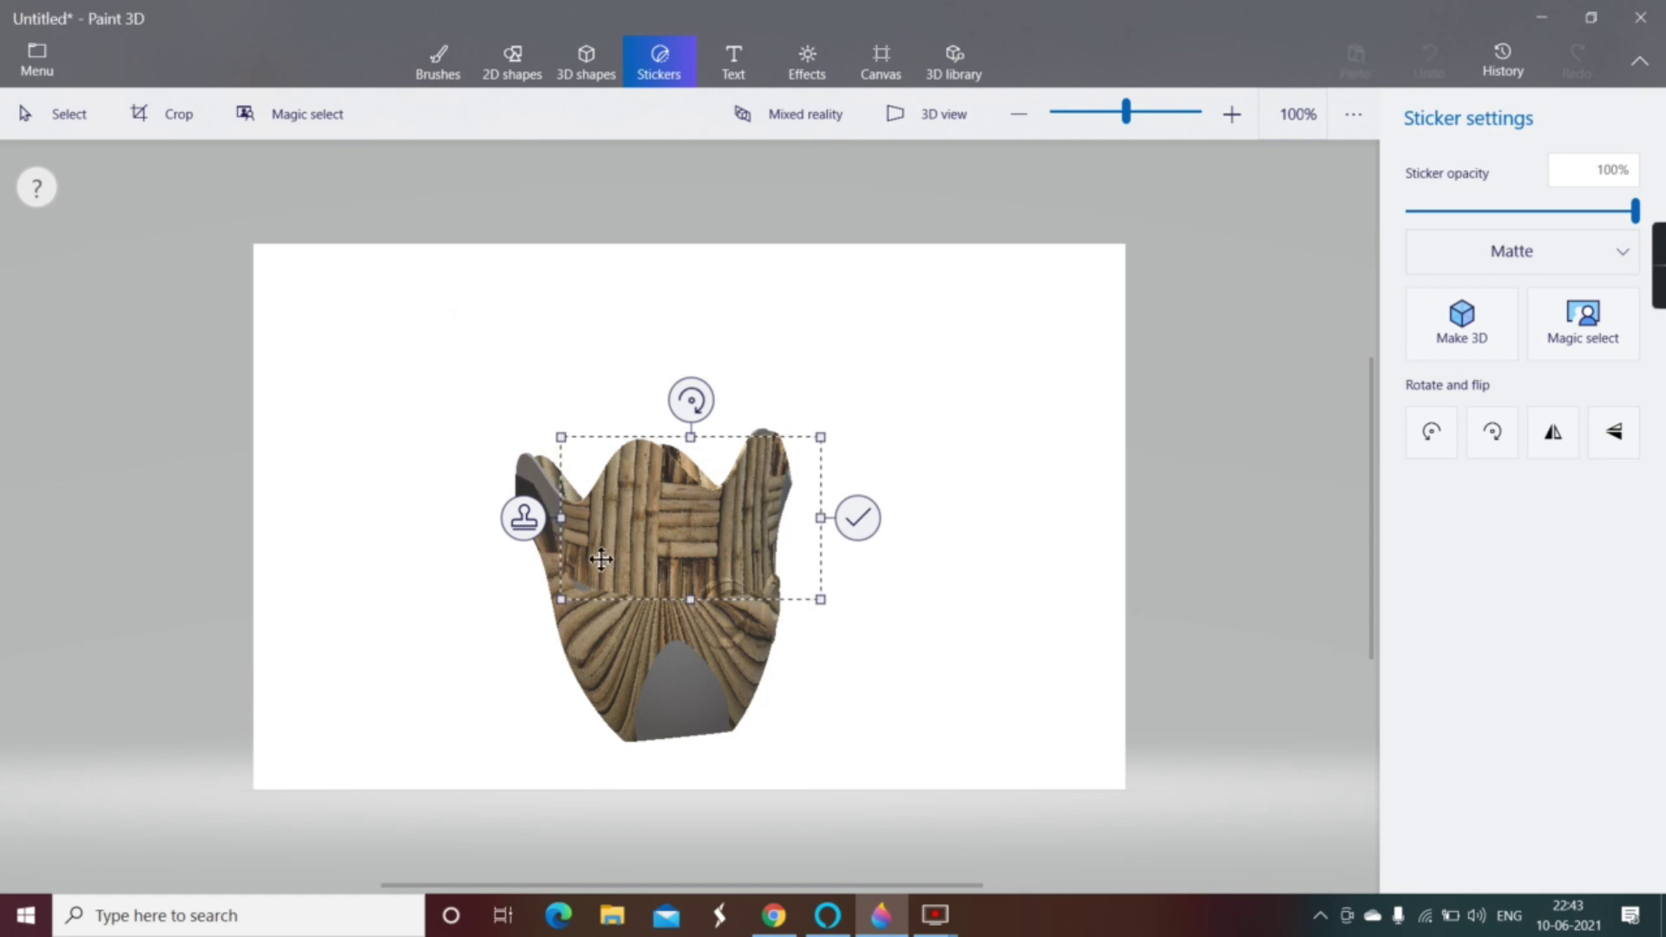
left_click_drag(600, 558, 525, 547)
left_click_drag(746, 506, 860, 506)
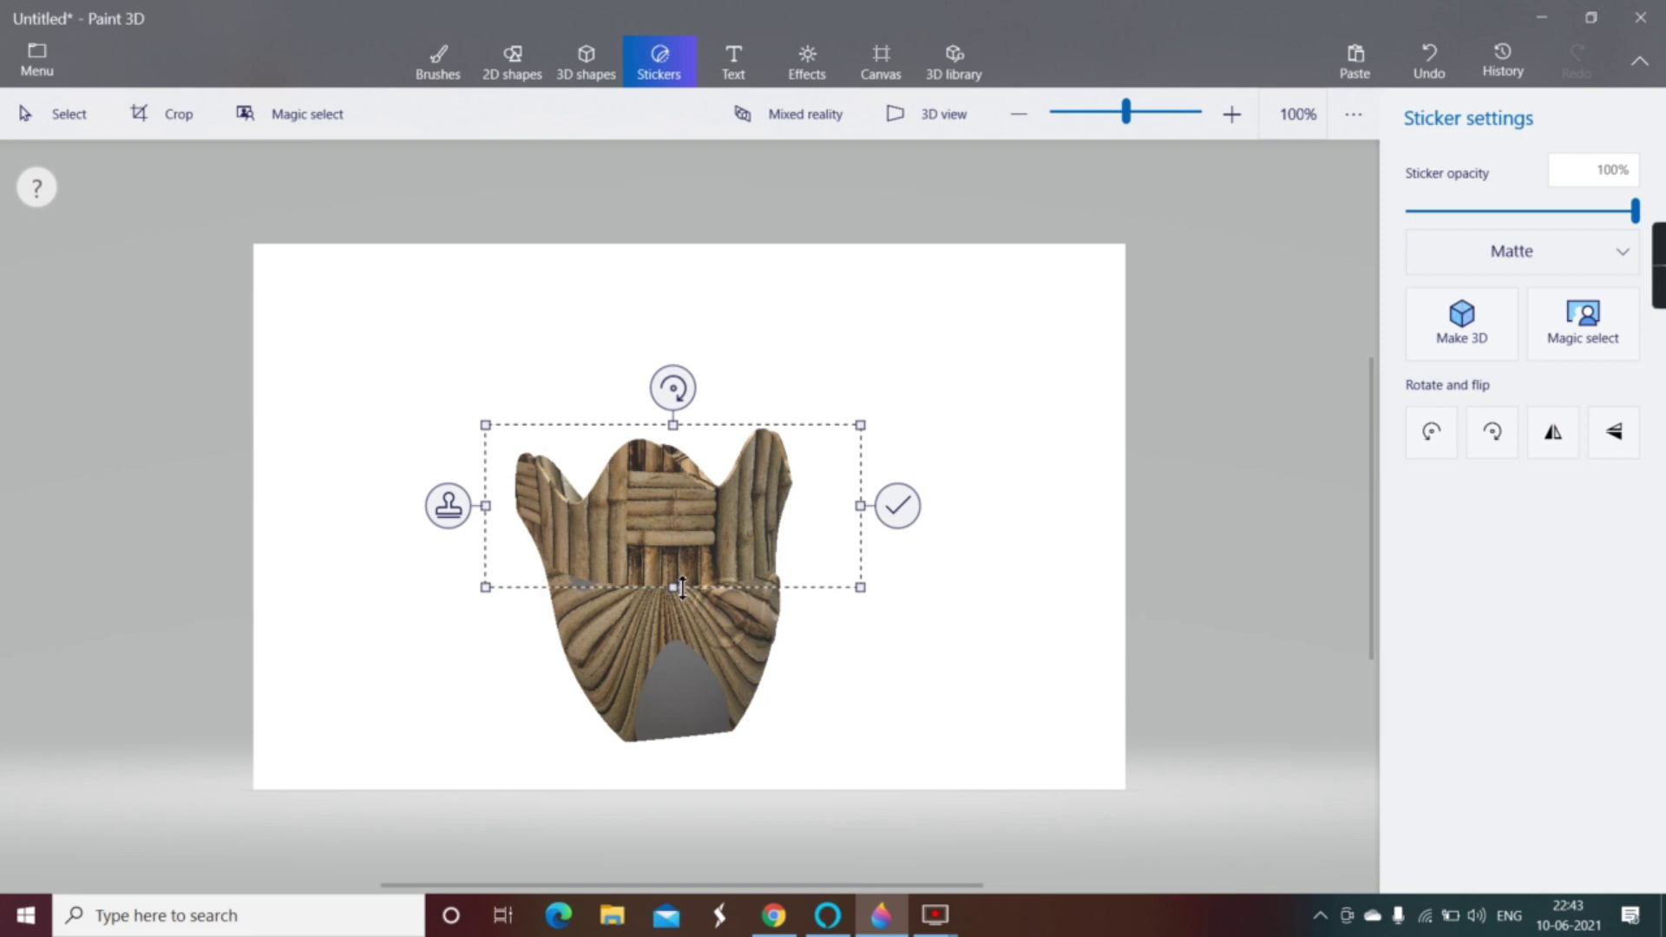
left_click_drag(682, 588, 673, 779)
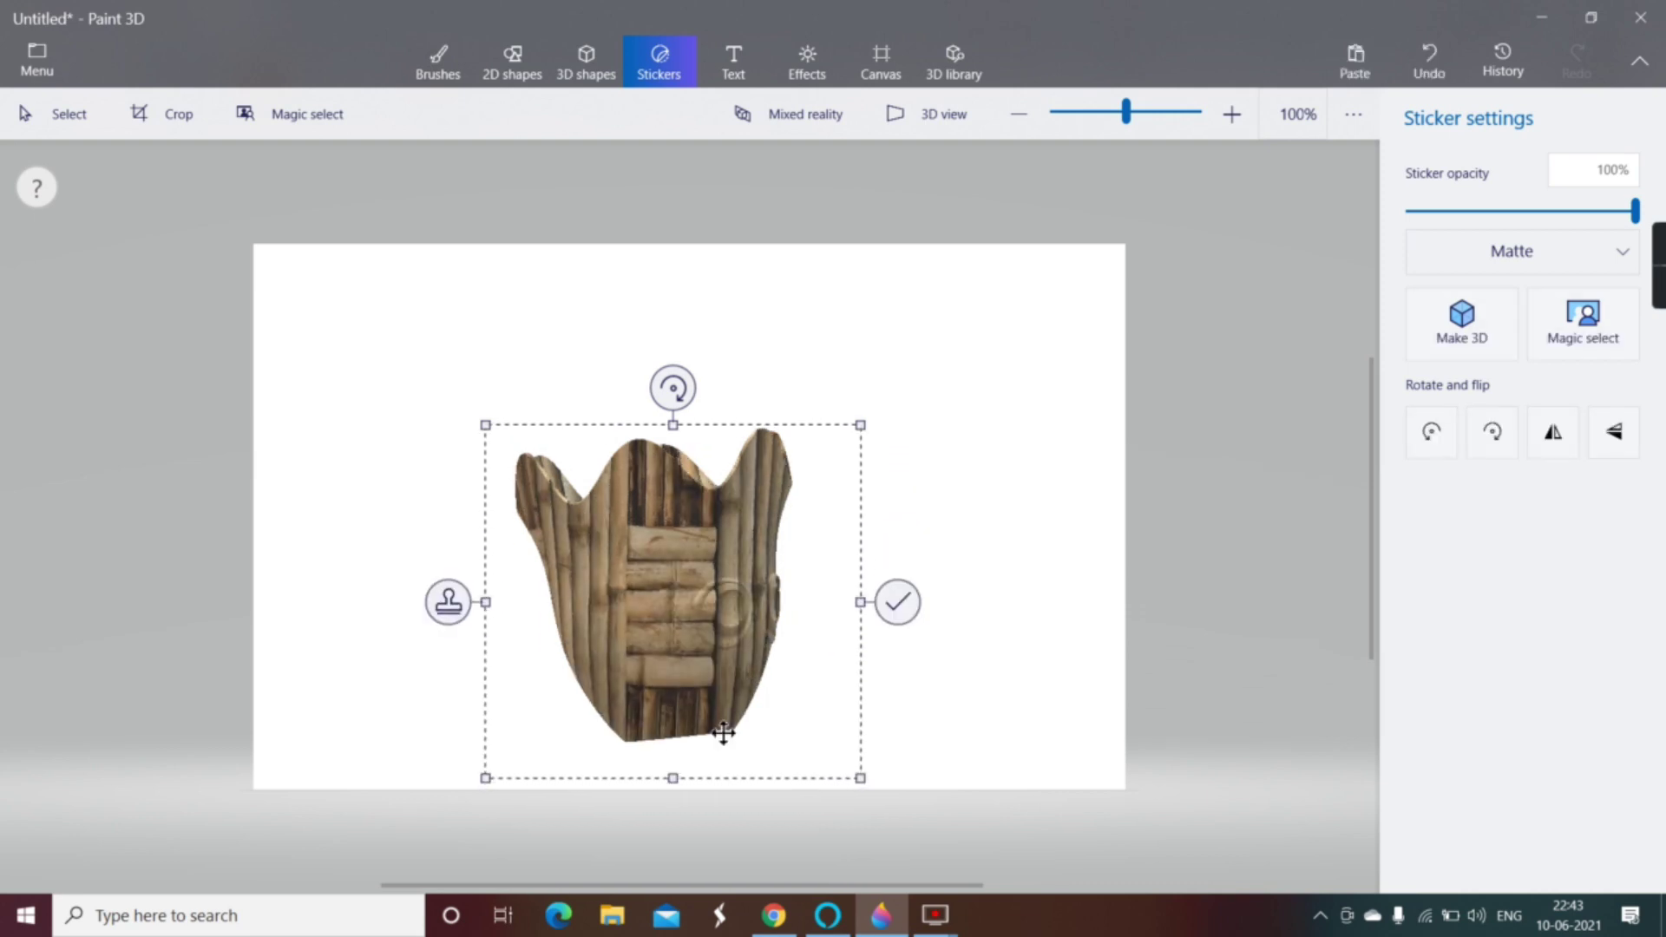
left_click(955, 580)
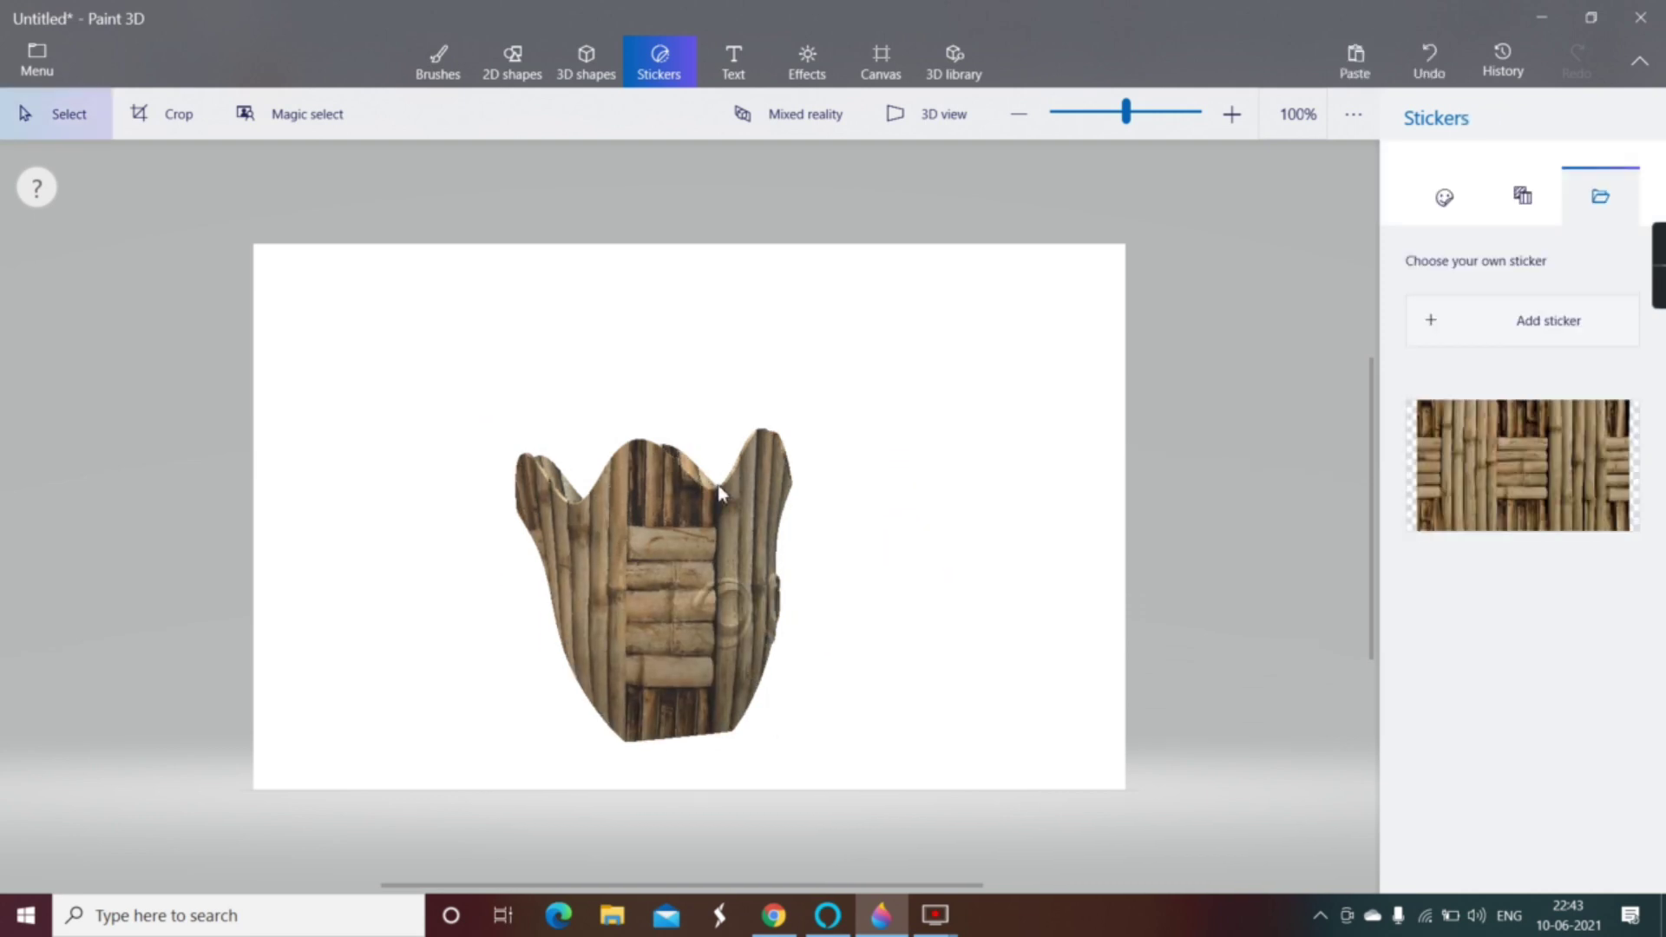
Select the bucket, shift it slightly and rotate it around to inspect the texture
left_click_drag(378, 419, 838, 707)
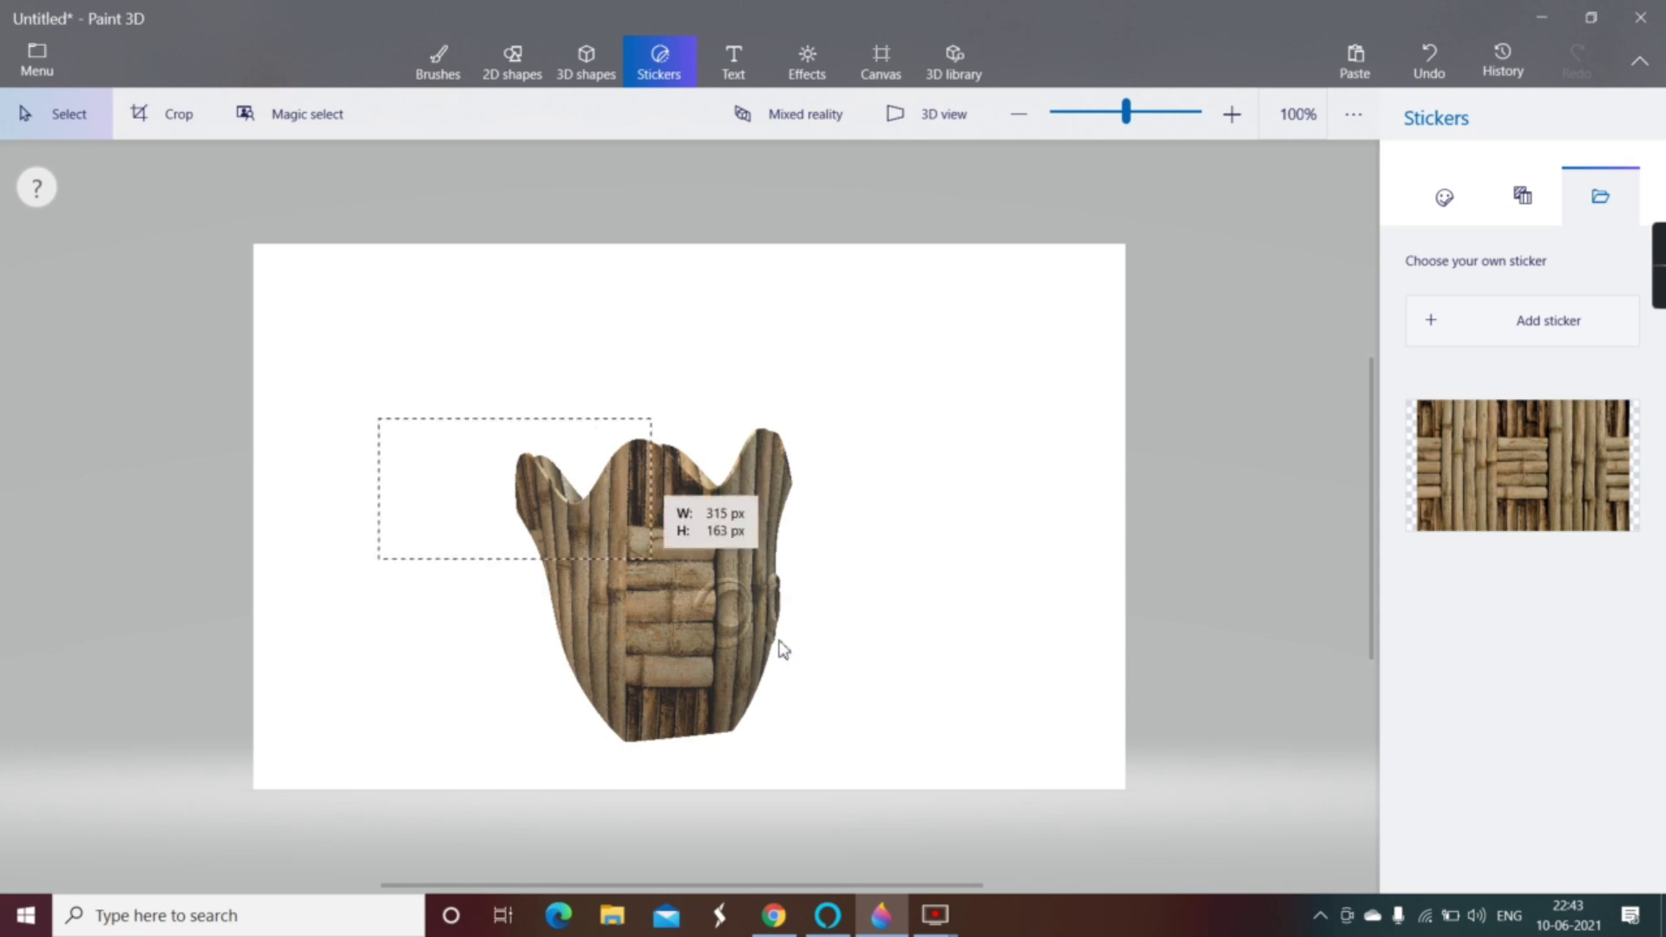
left_click(633, 575)
left_click_drag(379, 588, 481, 624)
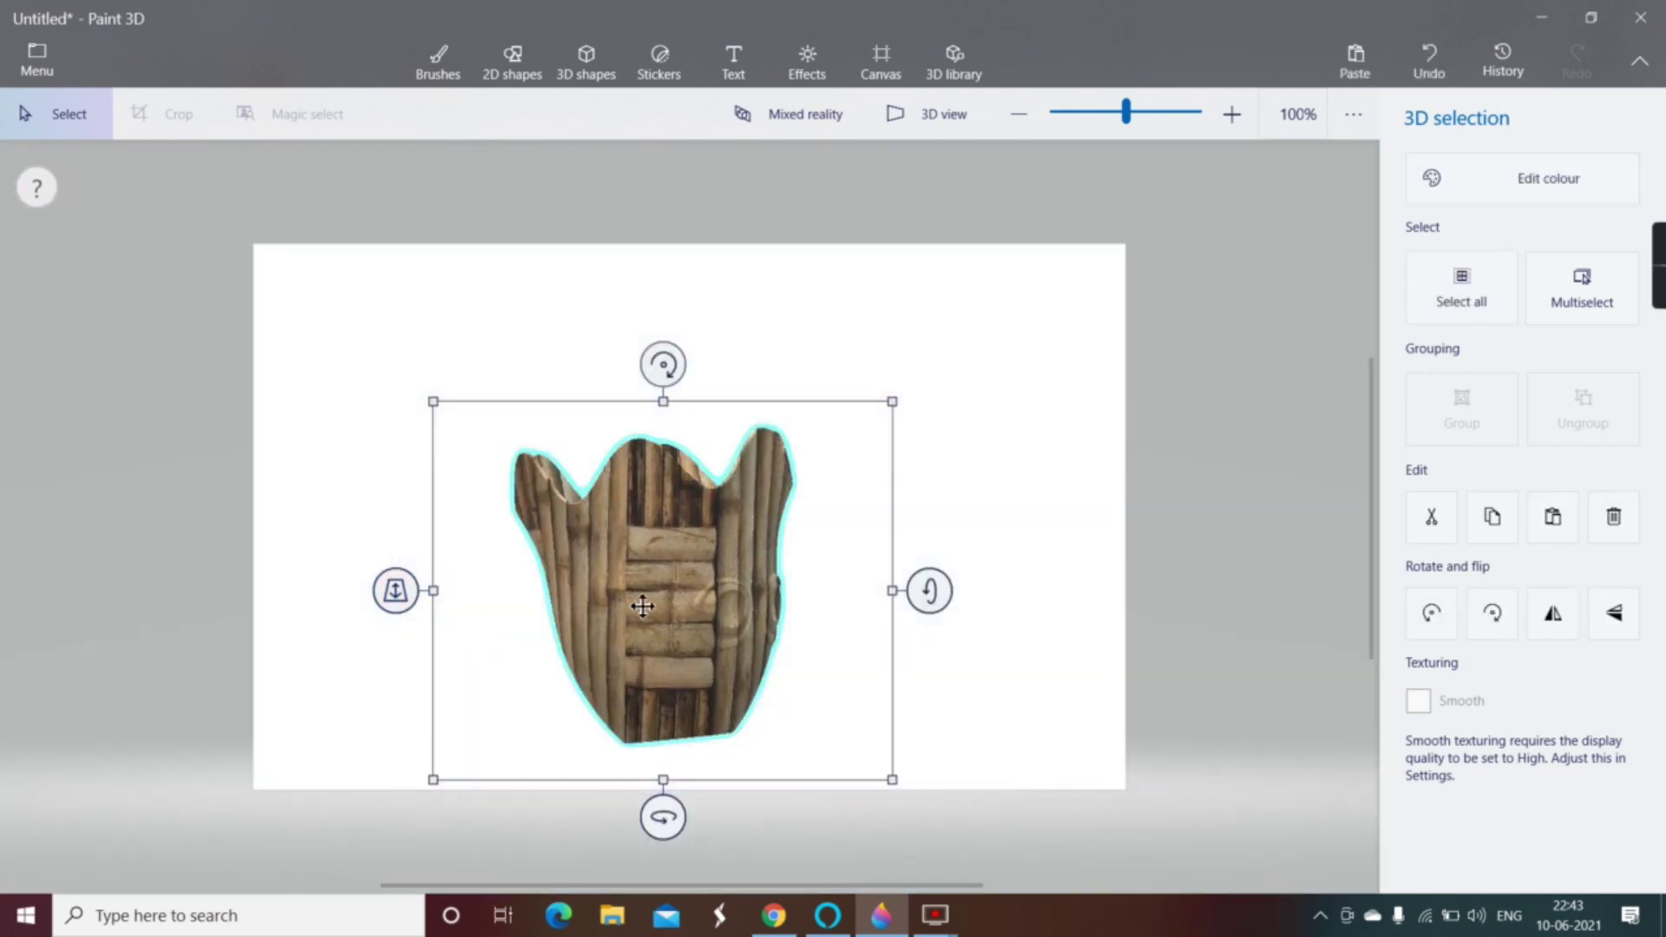
left_click_drag(658, 611, 727, 616)
left_click_drag(1017, 604, 769, 725)
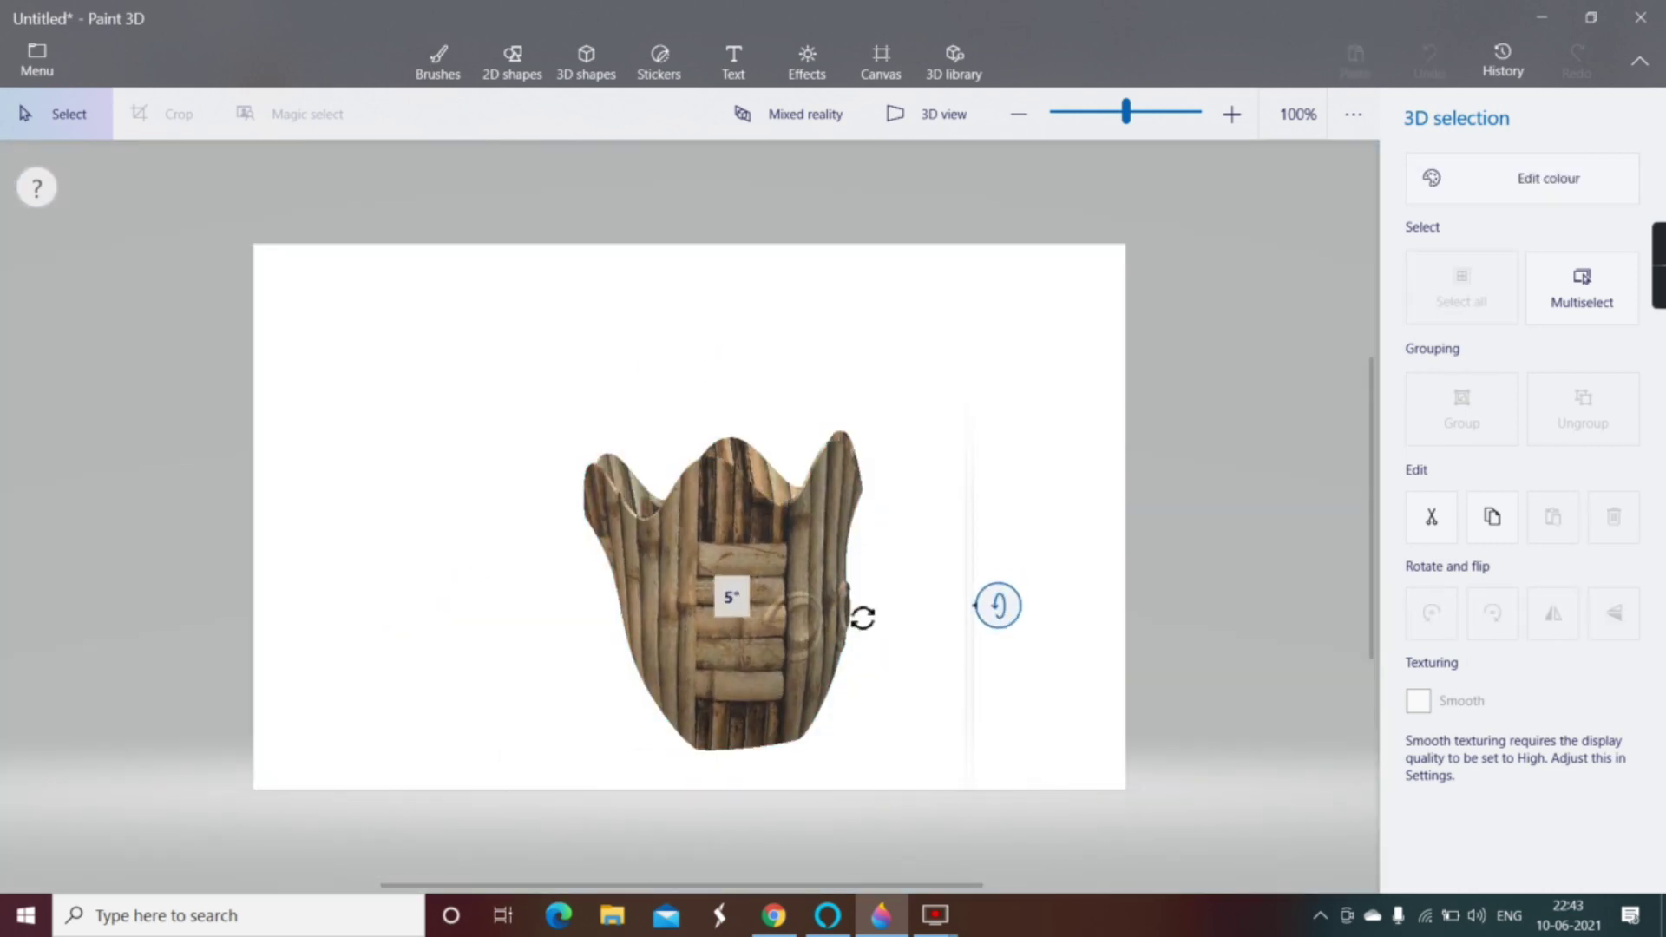
left_click_drag(998, 590, 998, 262)
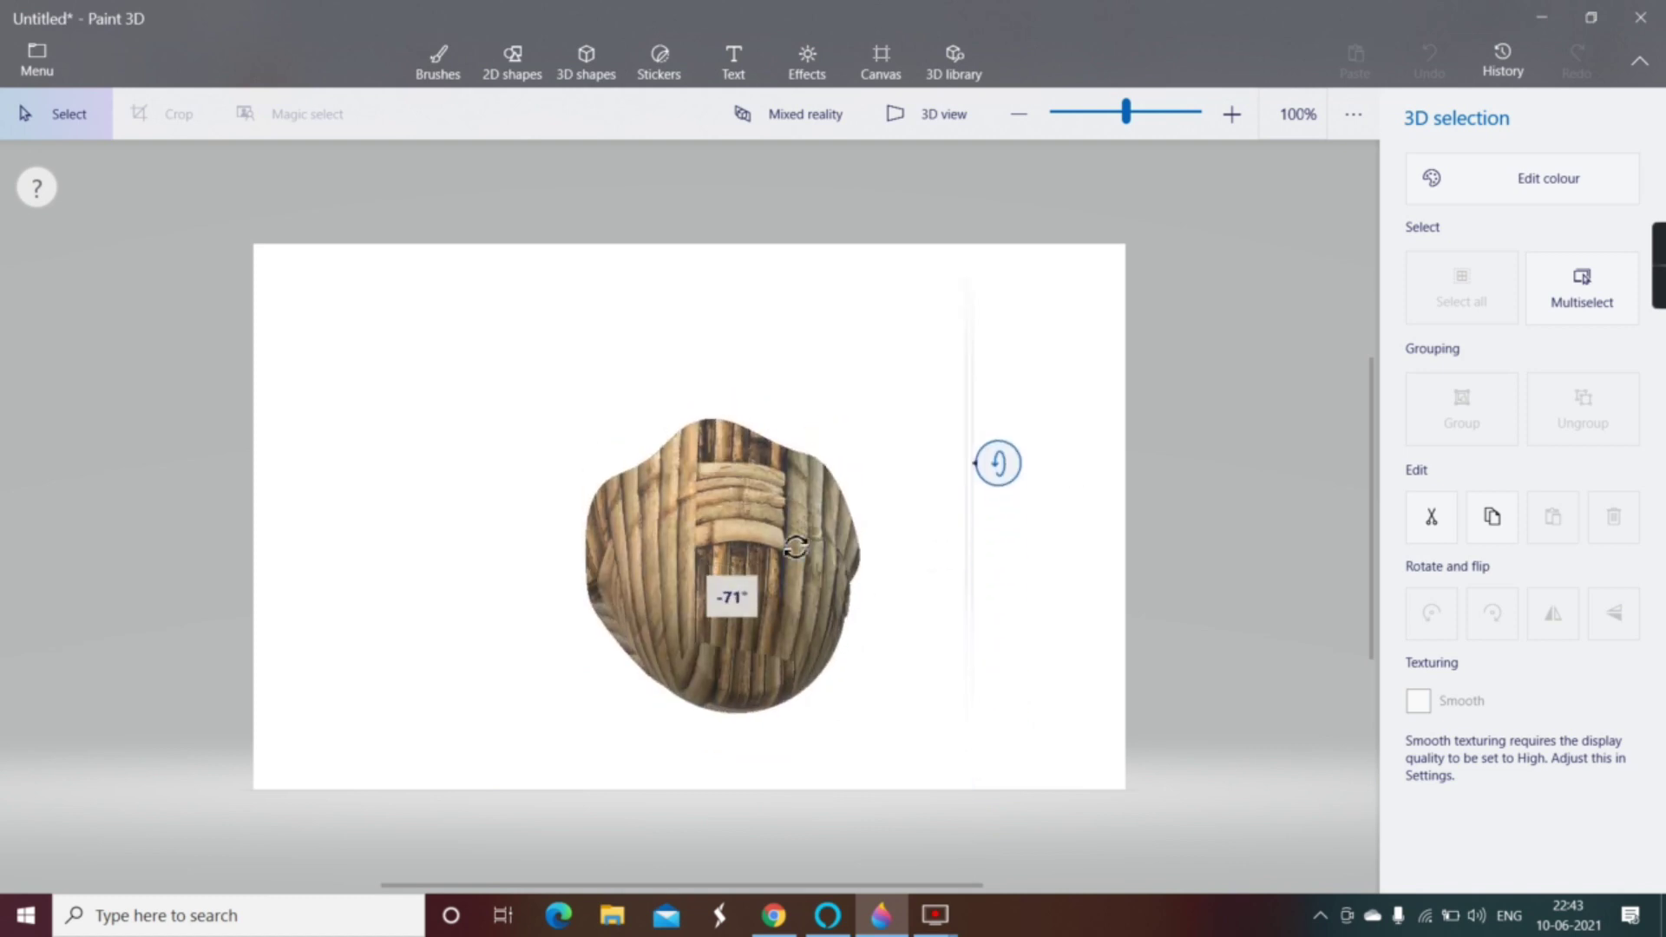
mouse_move(854, 265)
left_mouse_down()
mouse_move(911, 613)
mouse_move(908, 699)
mouse_move(974, 685)
left_mouse_up()
Widen and reposition the bucket, turning it back to face forward with the woven texture showing
mouse_move(963, 601)
left_mouse_down()
mouse_move(1004, 595)
mouse_move(989, 601)
left_mouse_up()
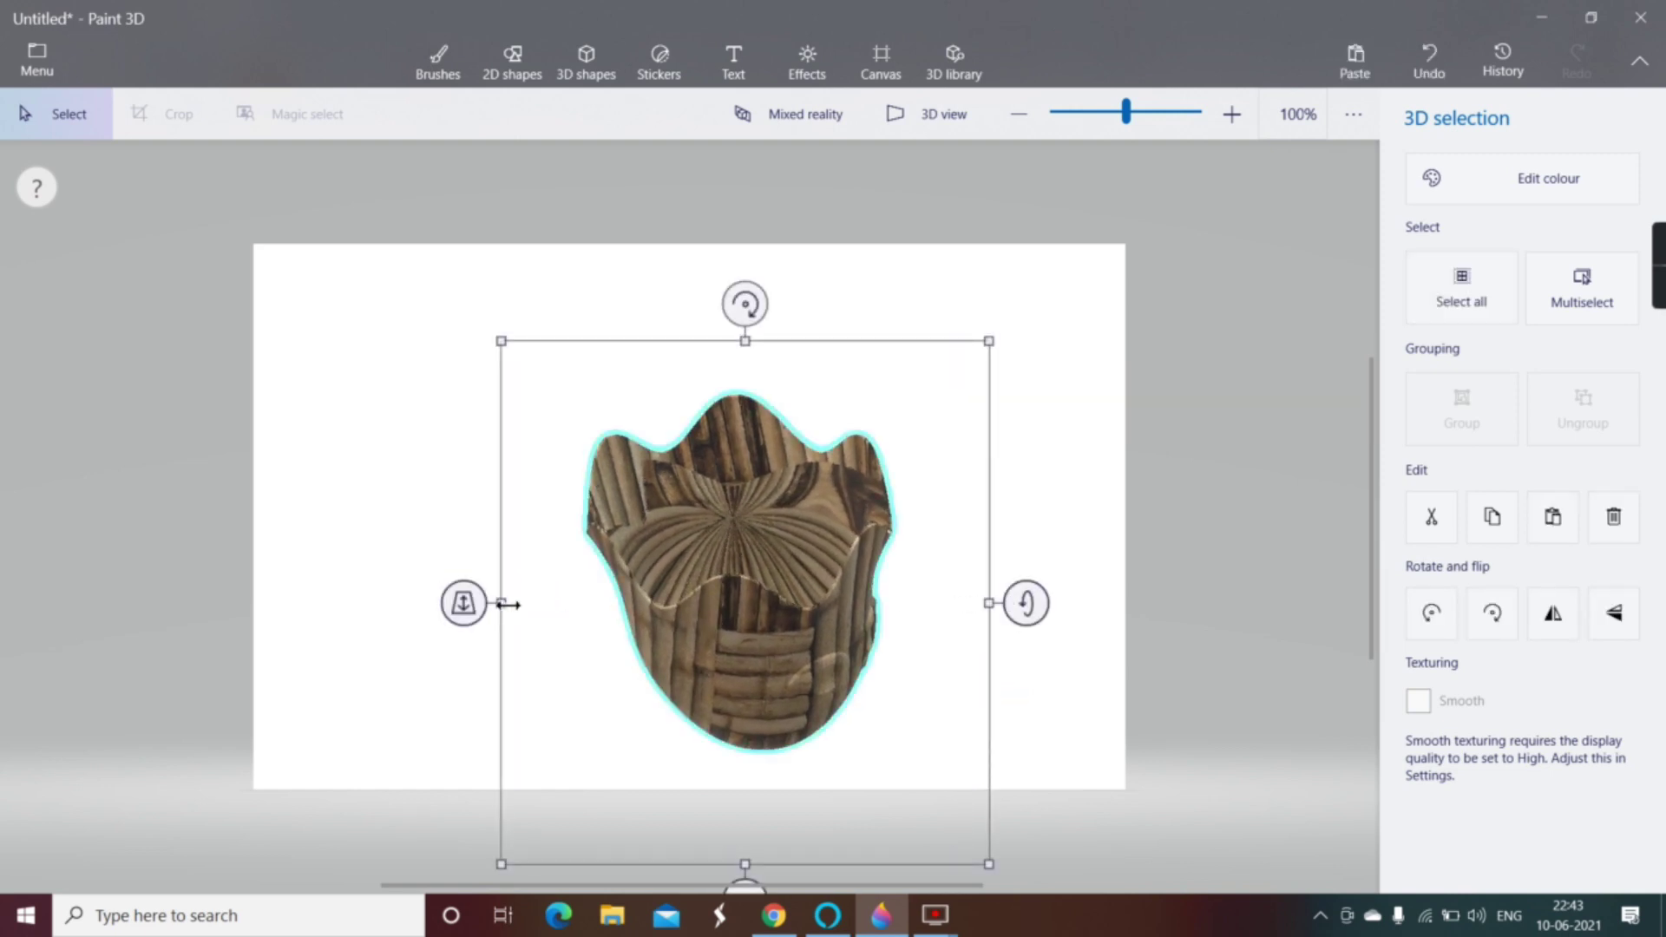
left_click_drag(508, 604, 460, 610)
left_click_drag(755, 607, 796, 535)
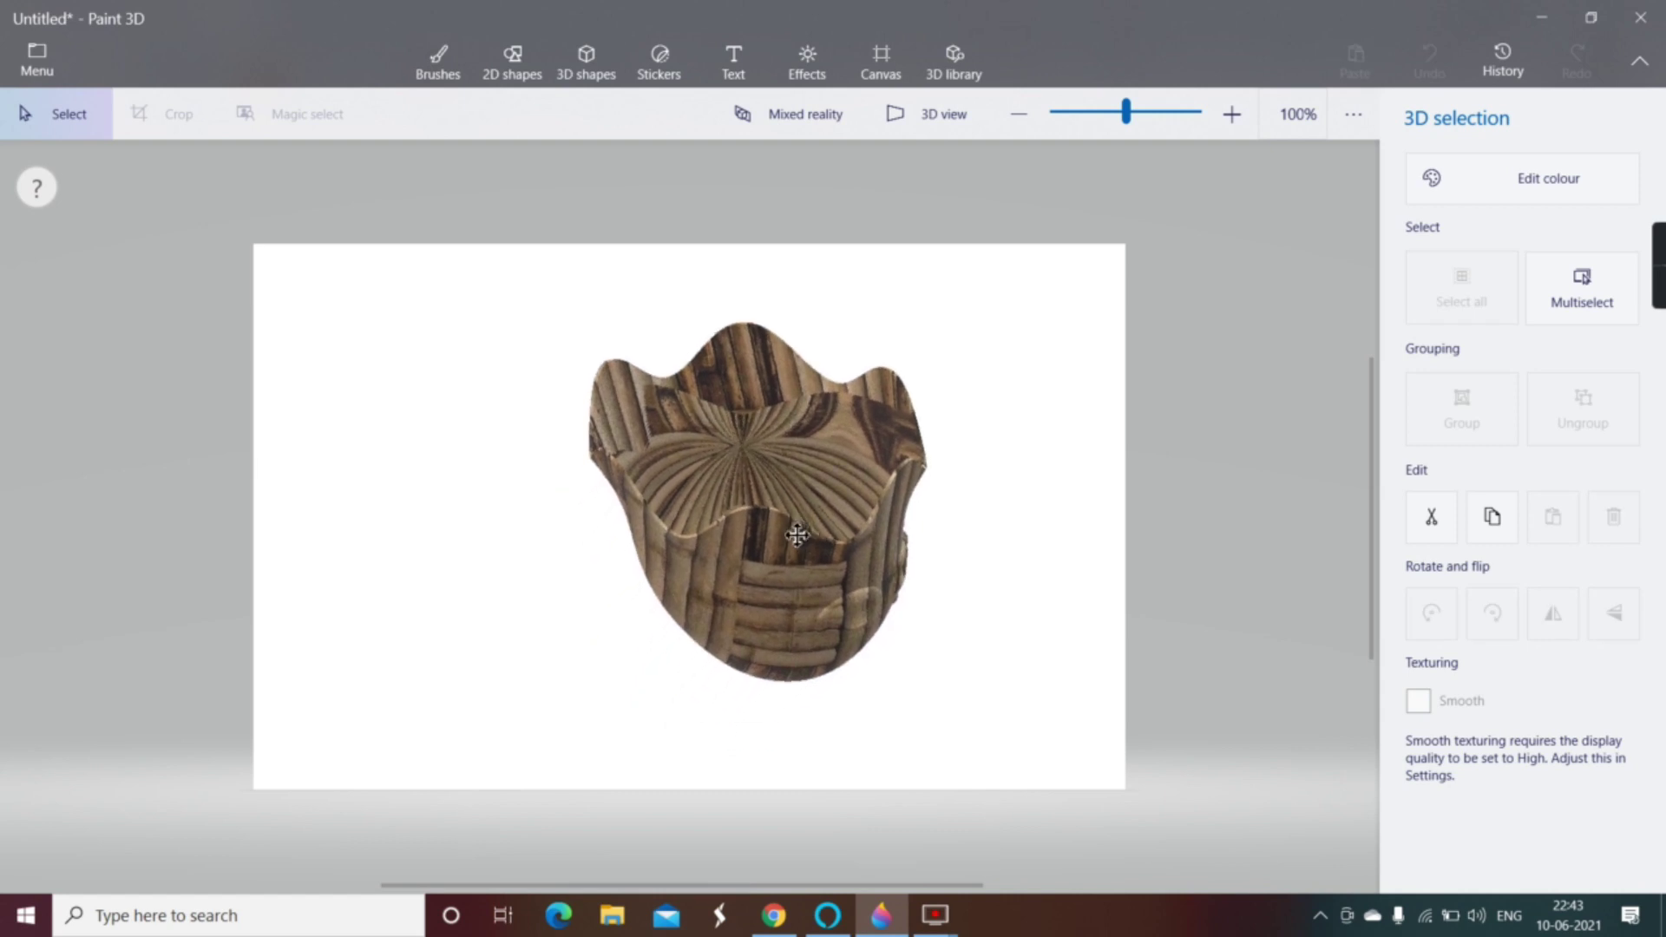
left_click_drag(464, 532, 490, 410)
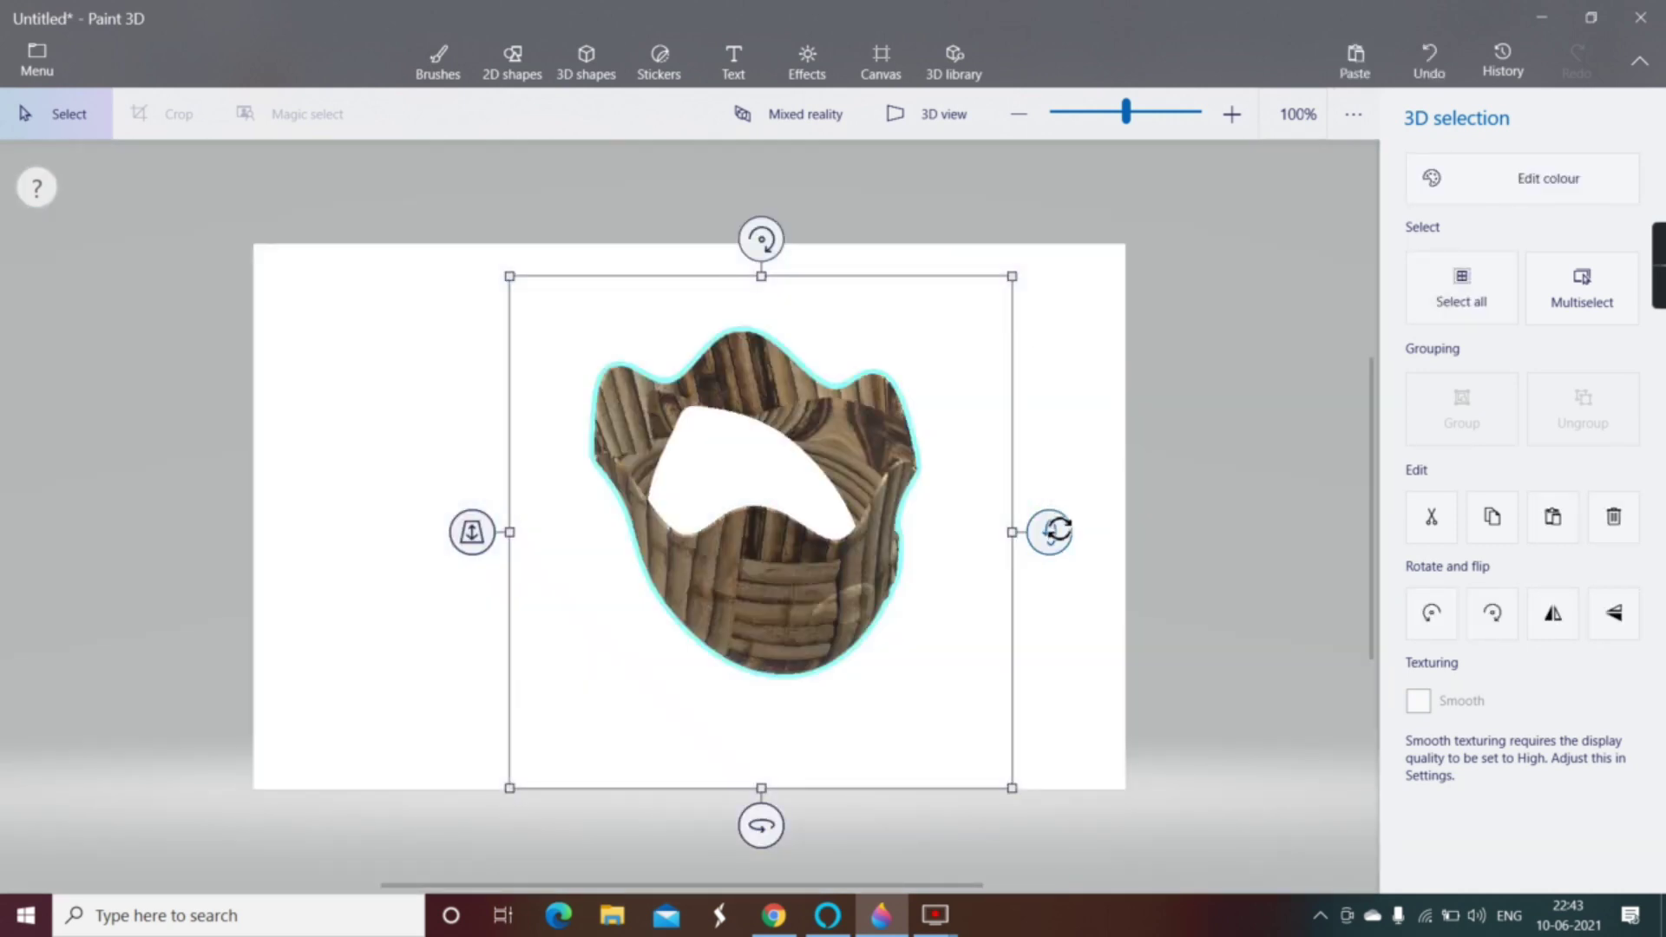
left_click_drag(1052, 530, 1038, 450)
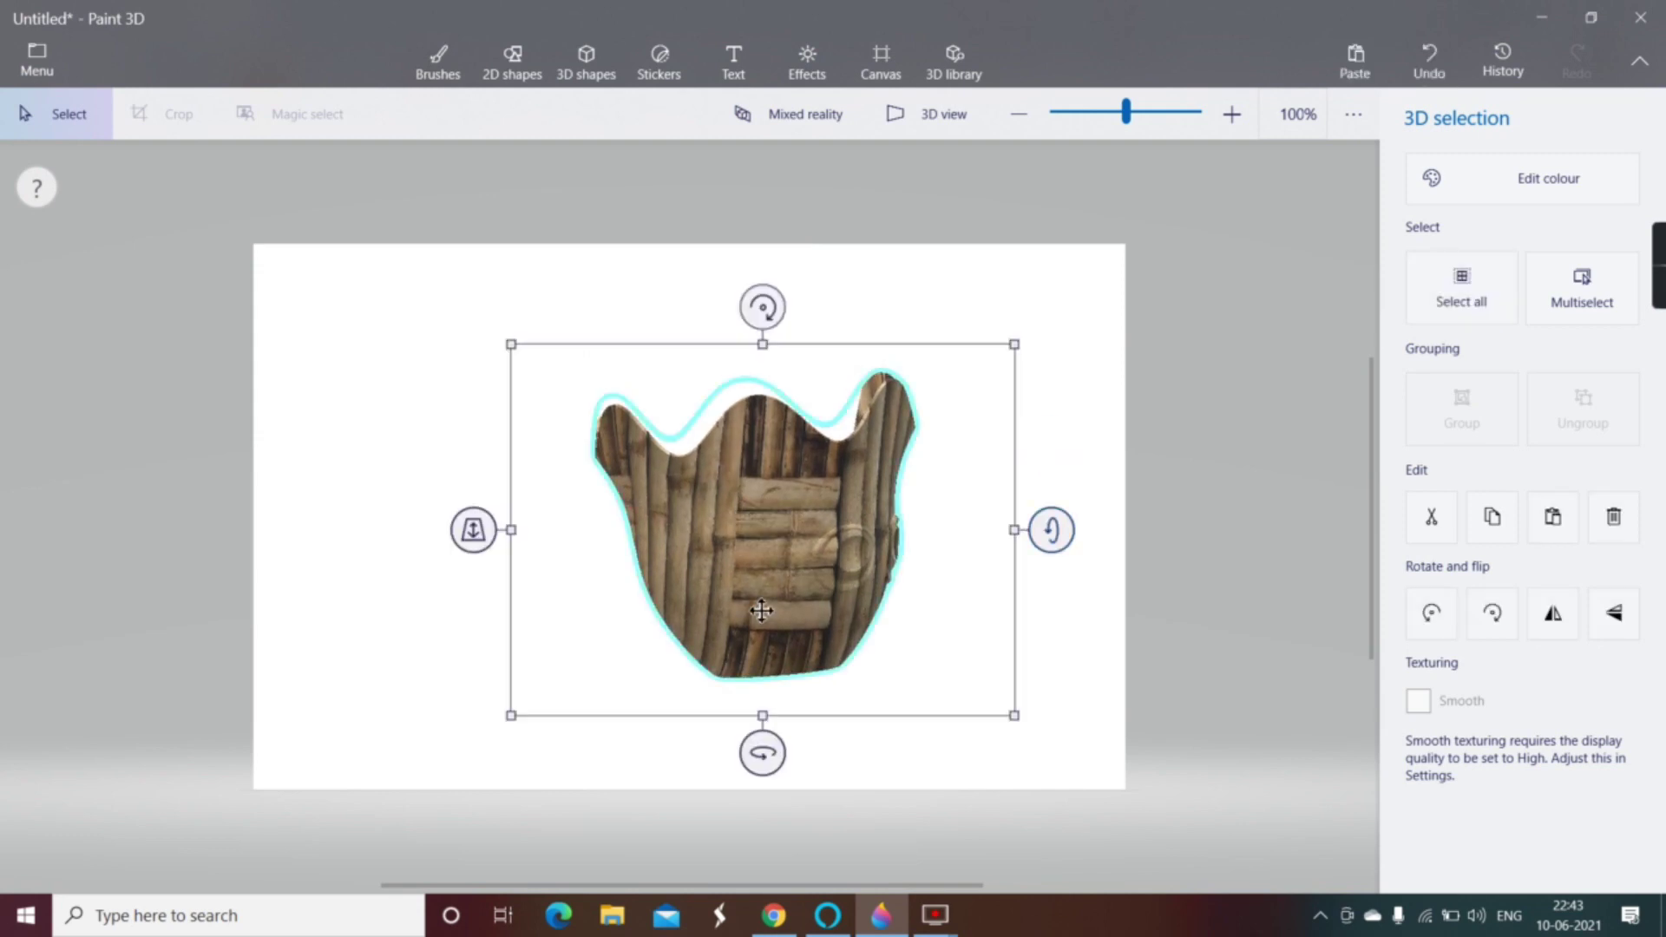
left_click_drag(763, 607, 638, 639)
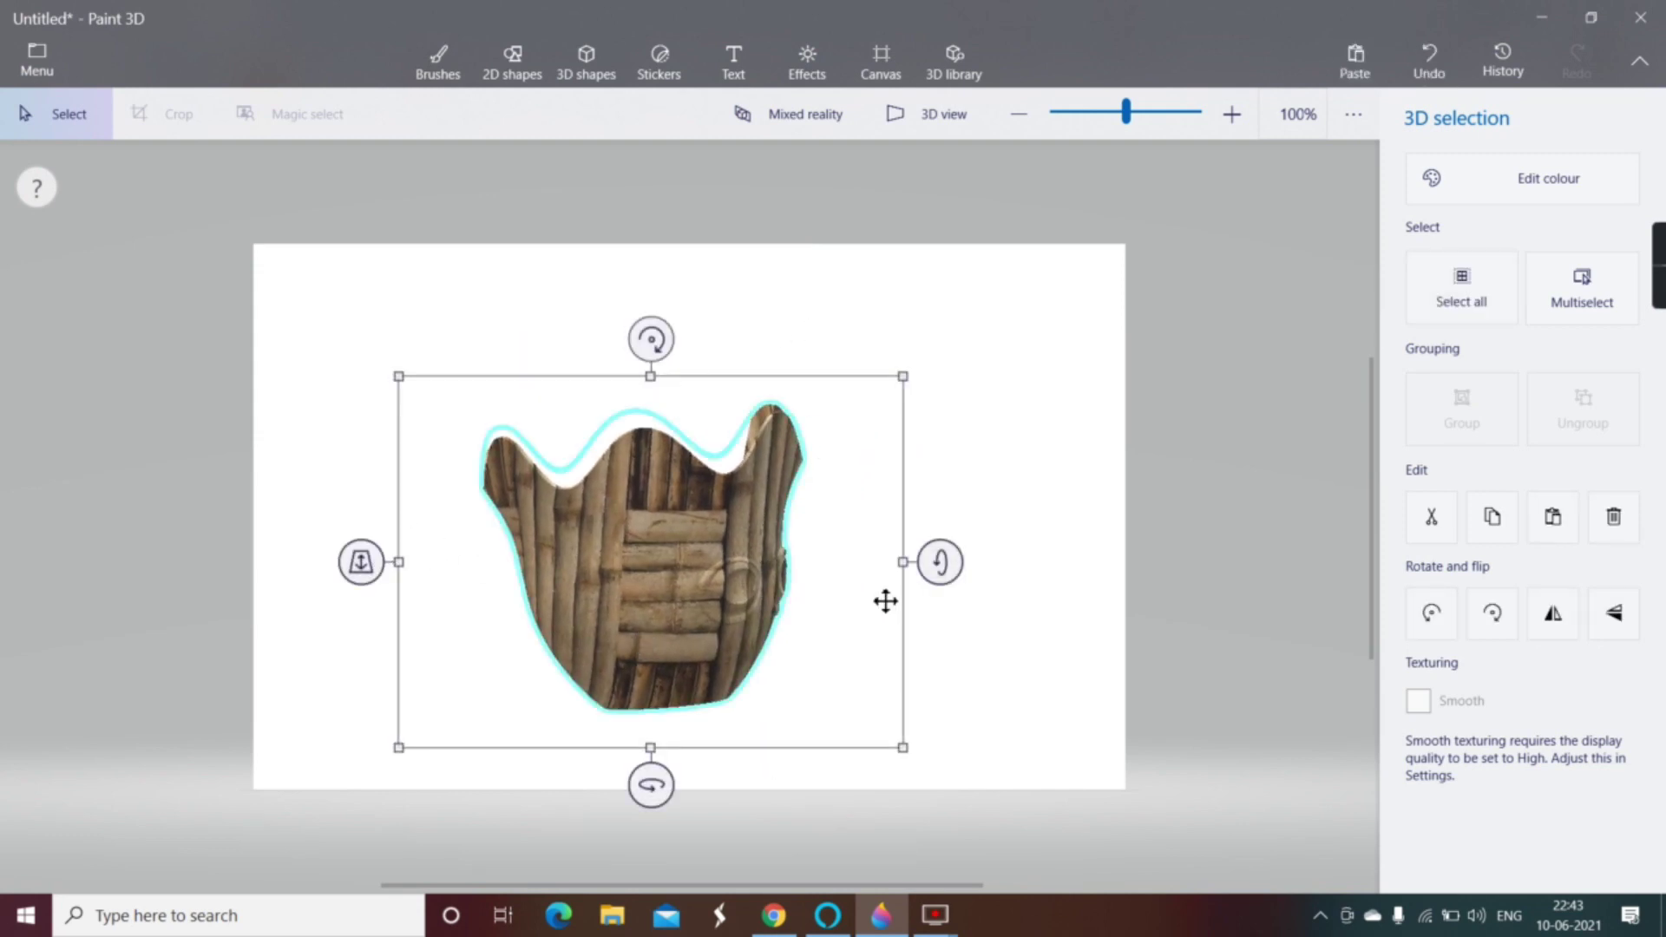
mouse_move(652, 781)
left_mouse_down()
mouse_move(787, 811)
mouse_move(651, 856)
left_mouse_up()
left_click_drag(942, 564, 940, 568)
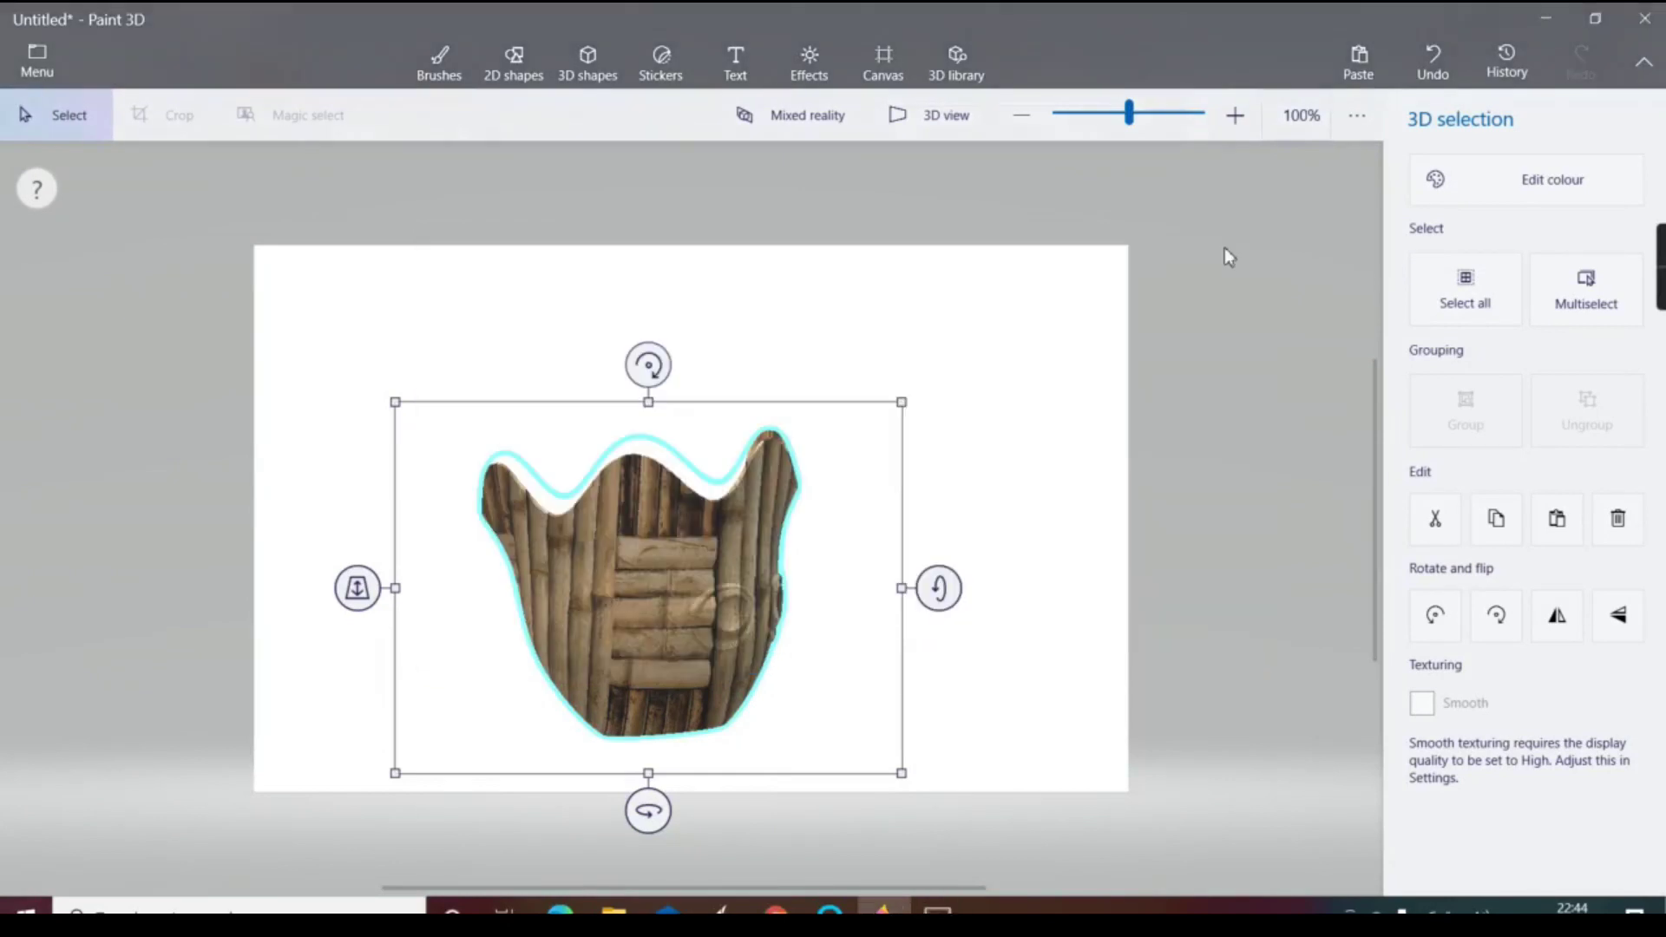
left_click_drag(643, 518, 675, 515)
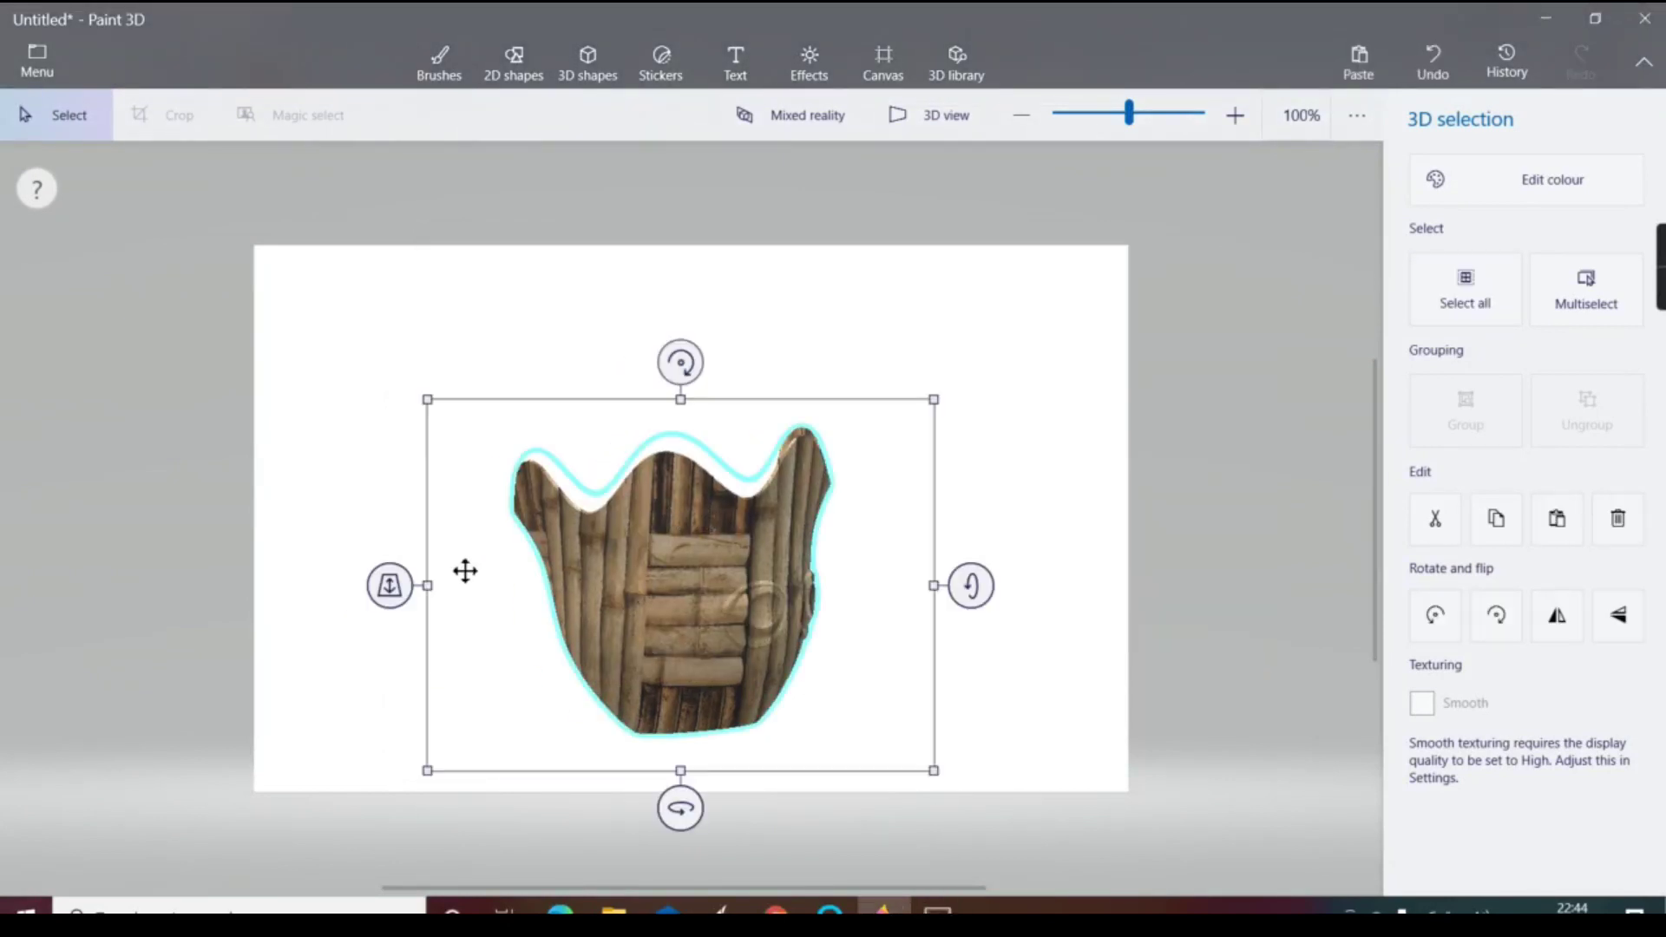
mouse_move(681, 808)
left_mouse_down()
mouse_move(847, 808)
mouse_move(778, 808)
left_mouse_up()
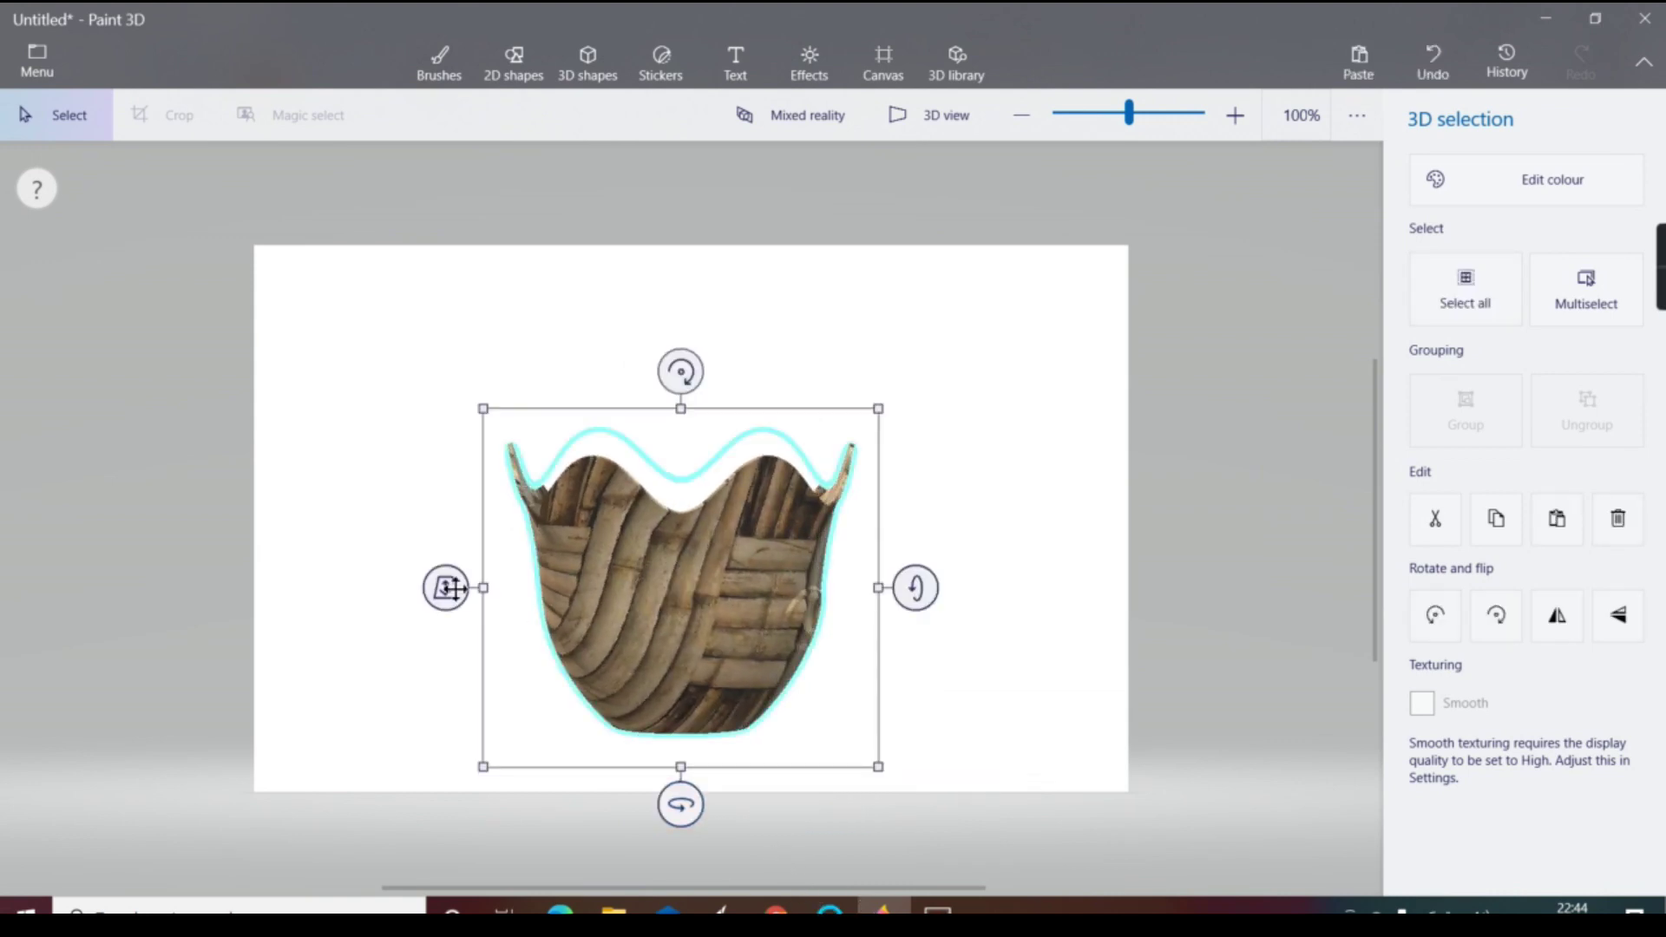
left_click_drag(450, 589, 460, 690)
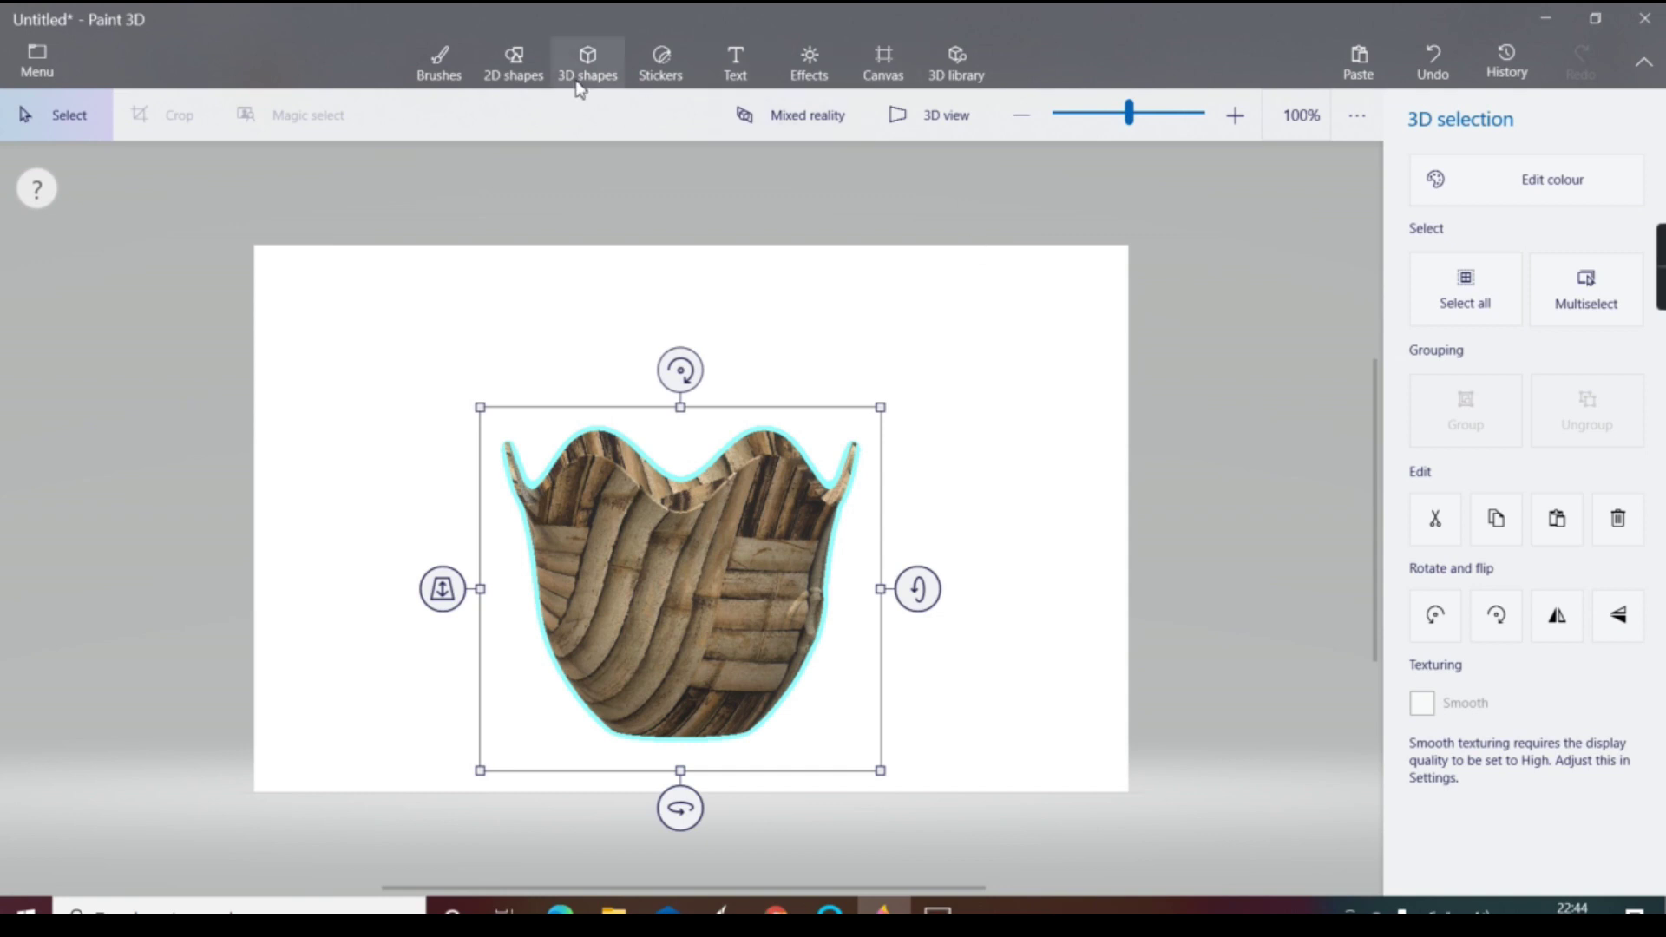
Open Stickers and flip between the Textures and built-in Stickers tabs
left_click(660, 65)
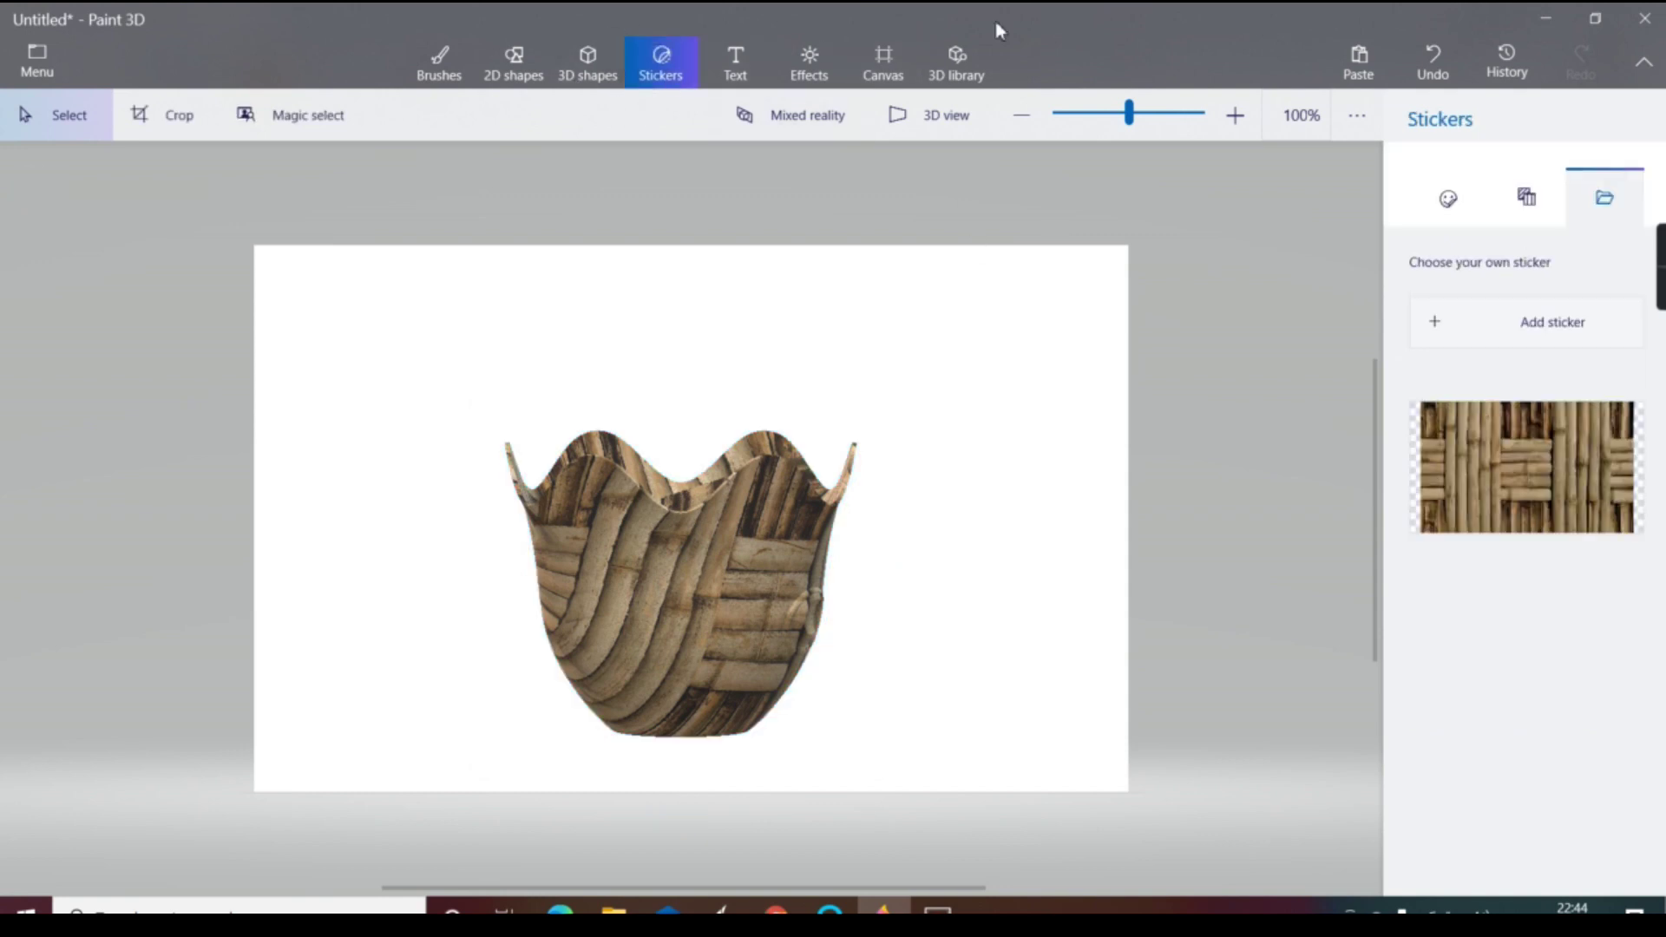
left_click(1520, 208)
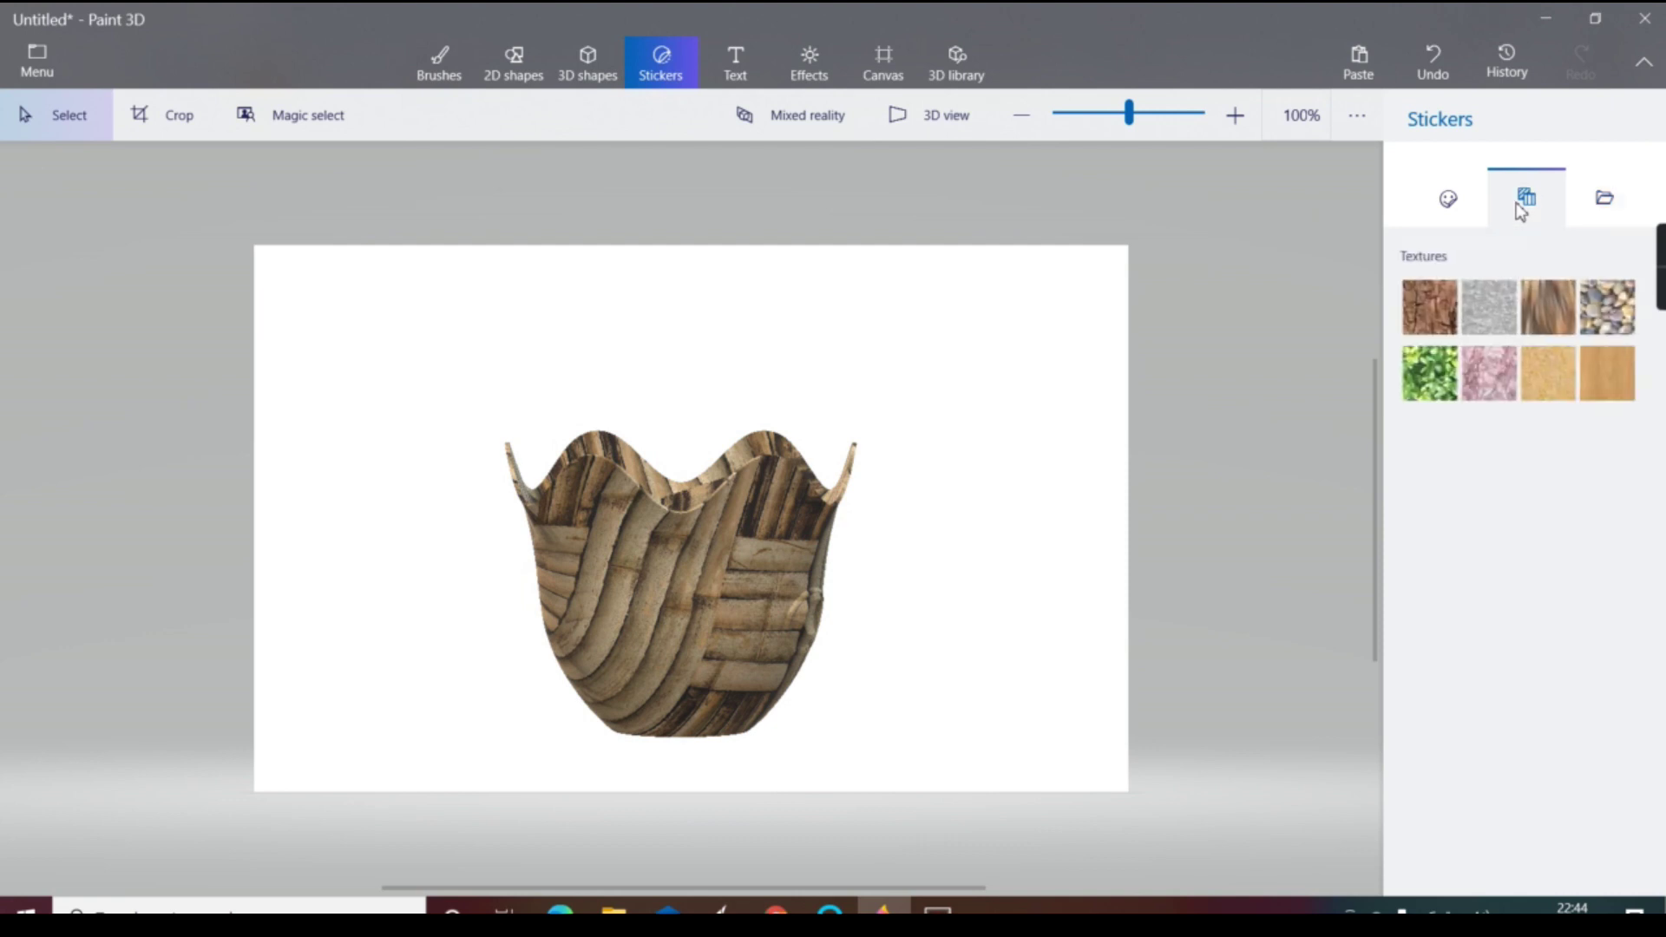
left_click(1457, 204)
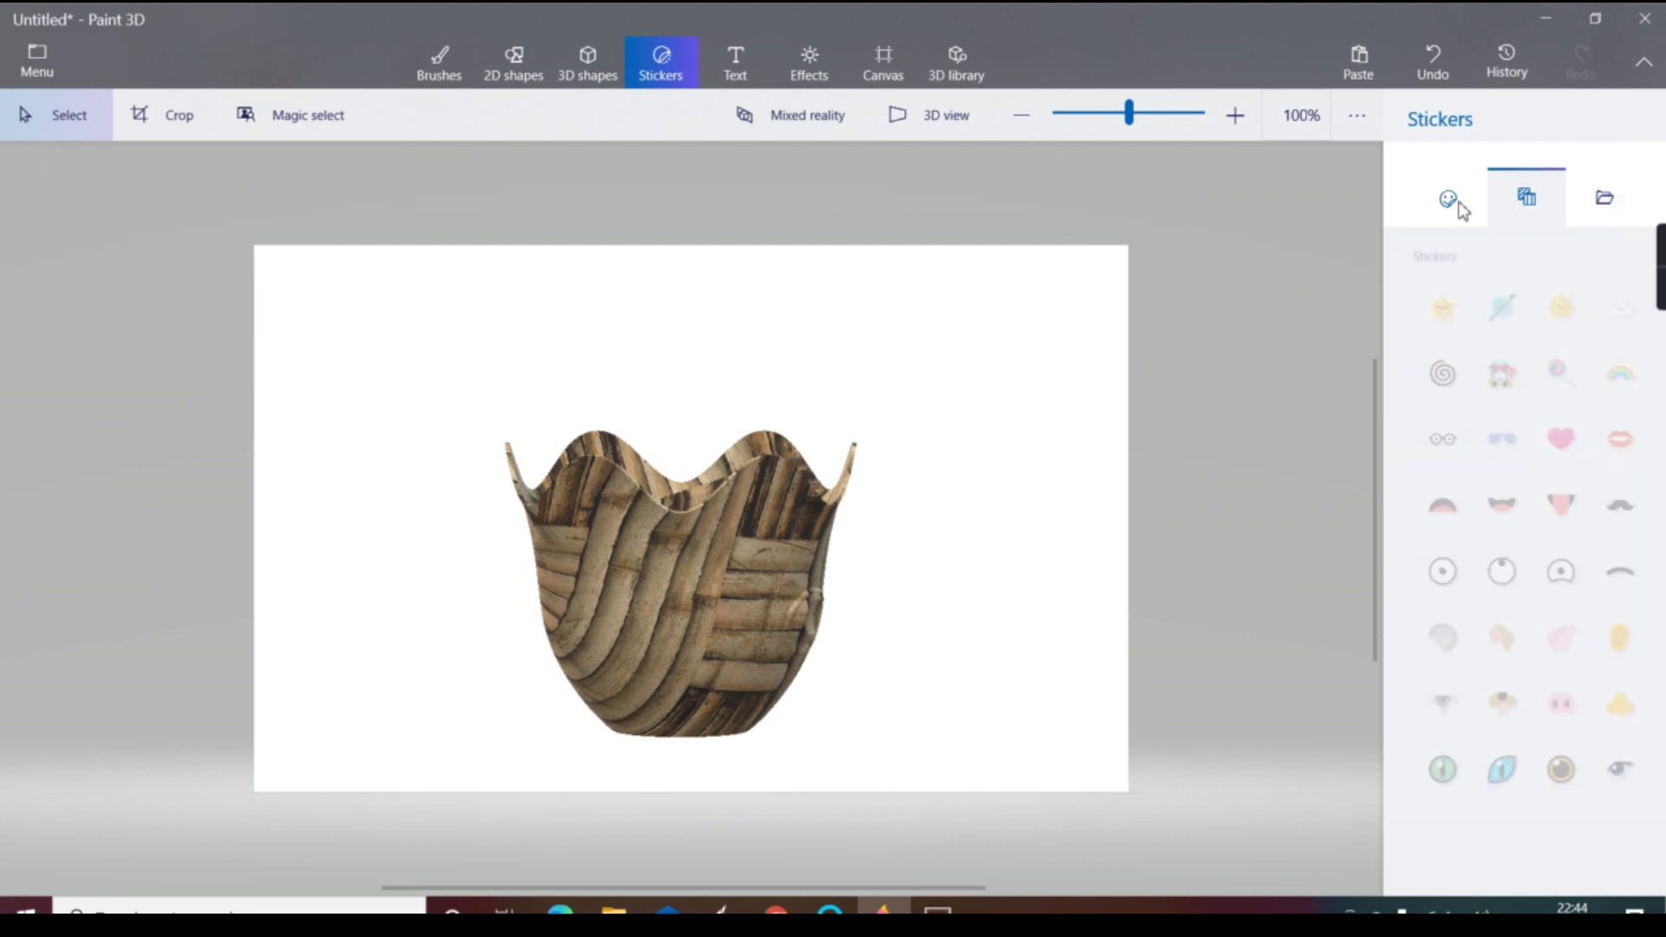
left_click(1521, 205)
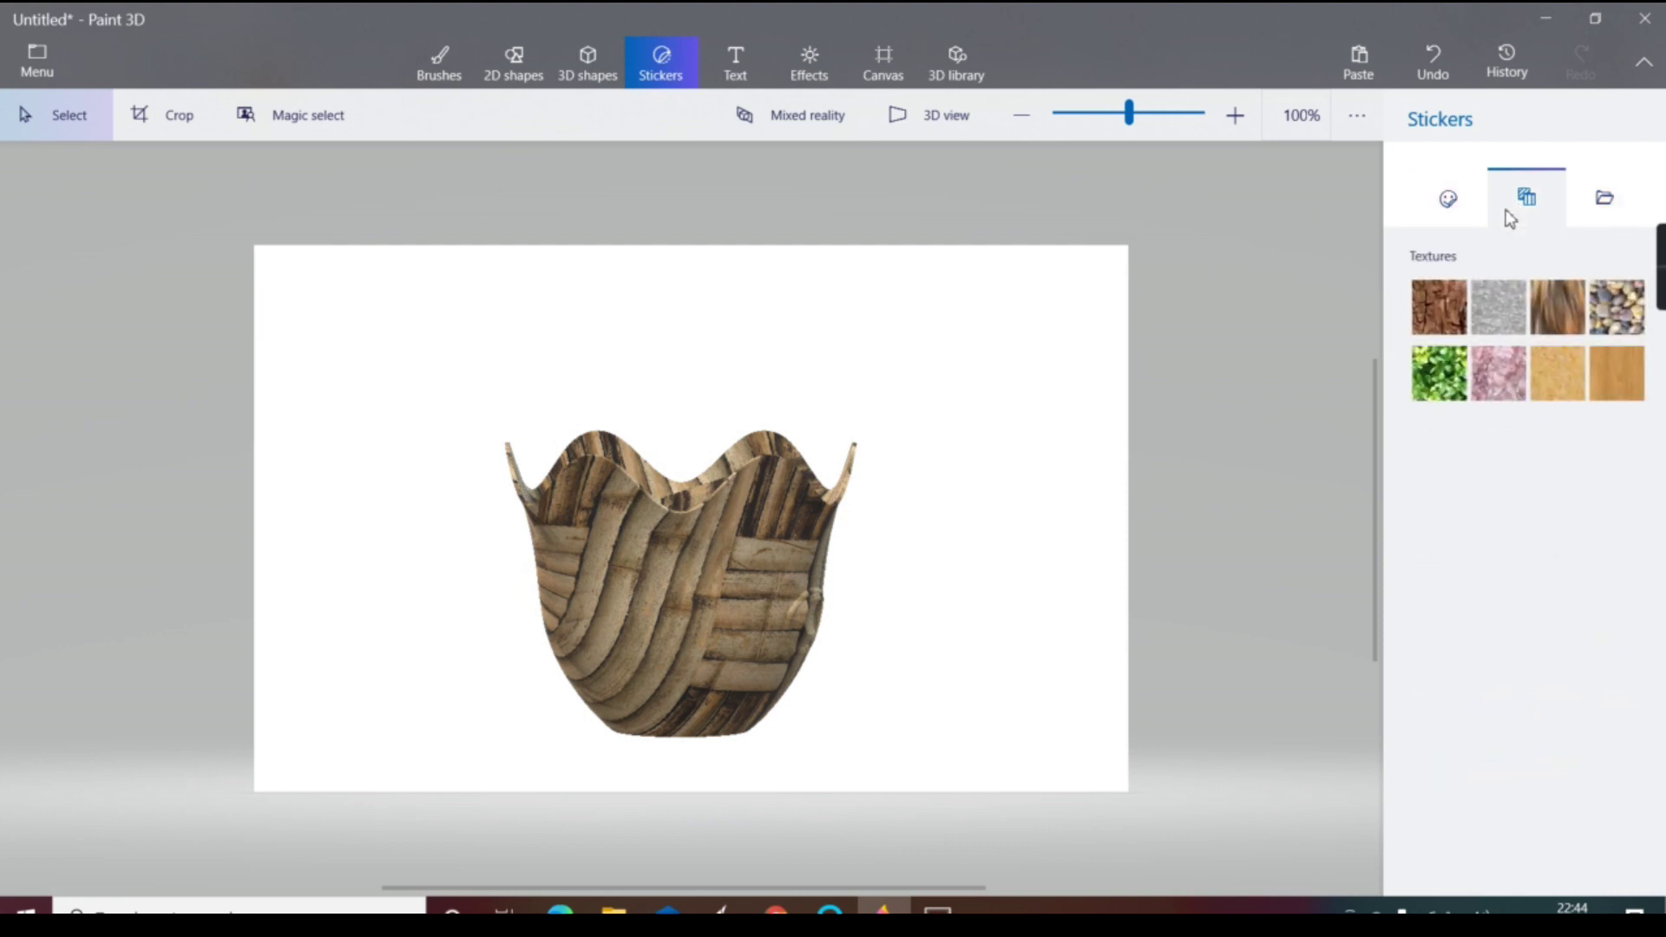
left_click(1461, 222)
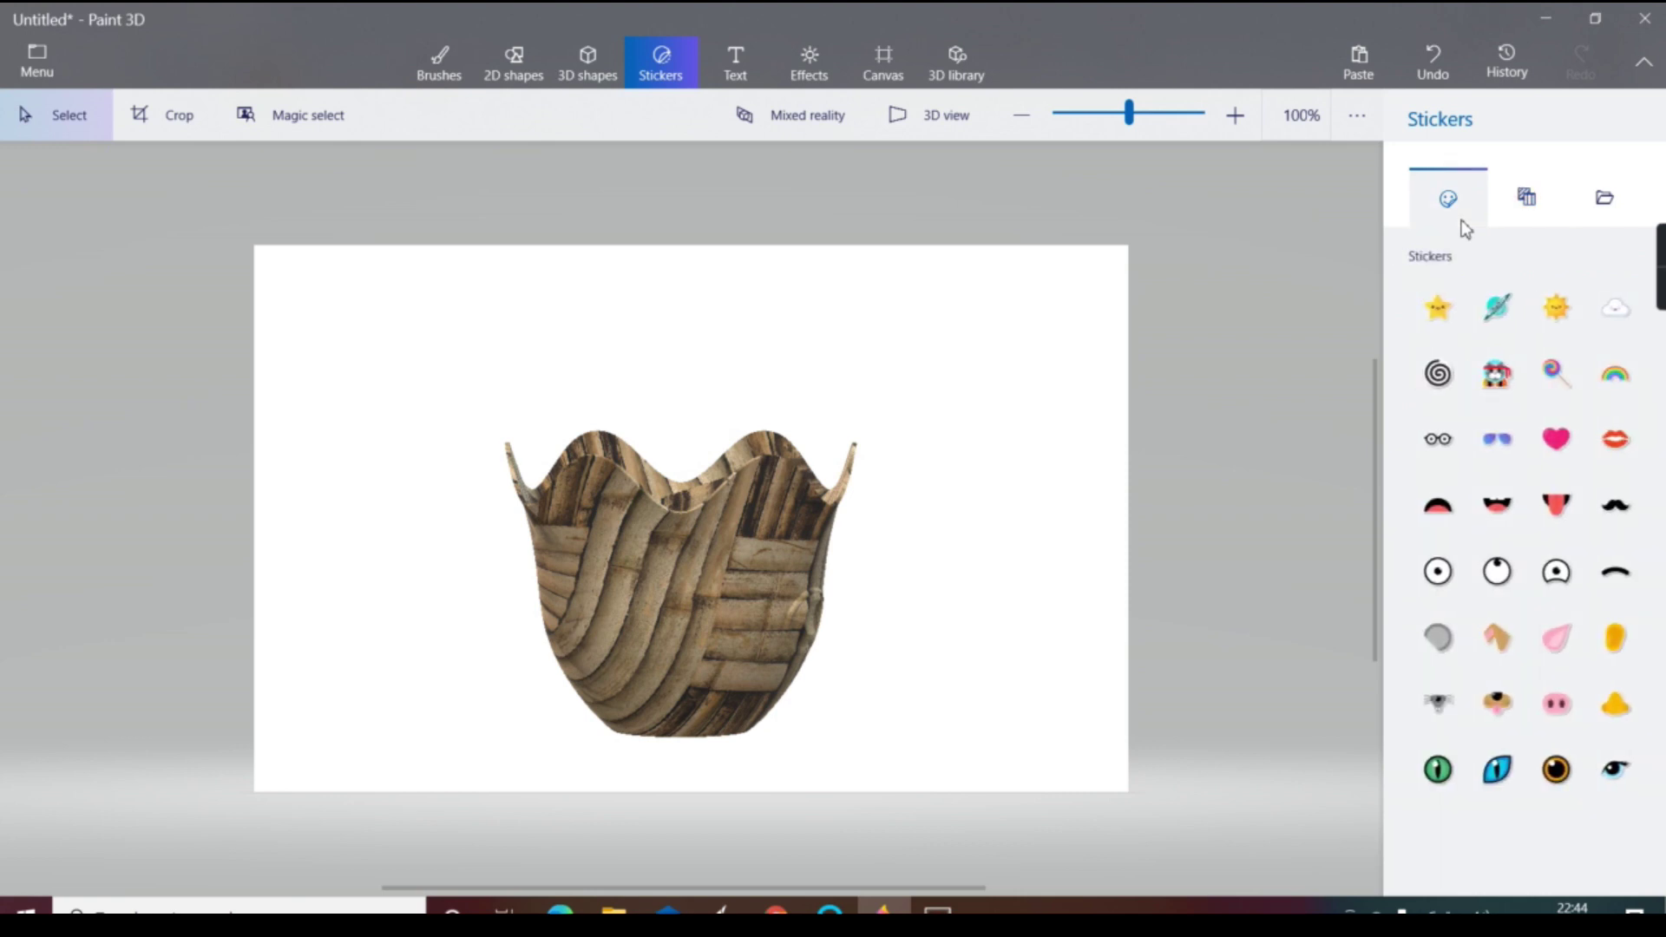
Draw a gold rounded-cylinder tube handle arching over the bamboo bowl and confirm it
left_click(582, 65)
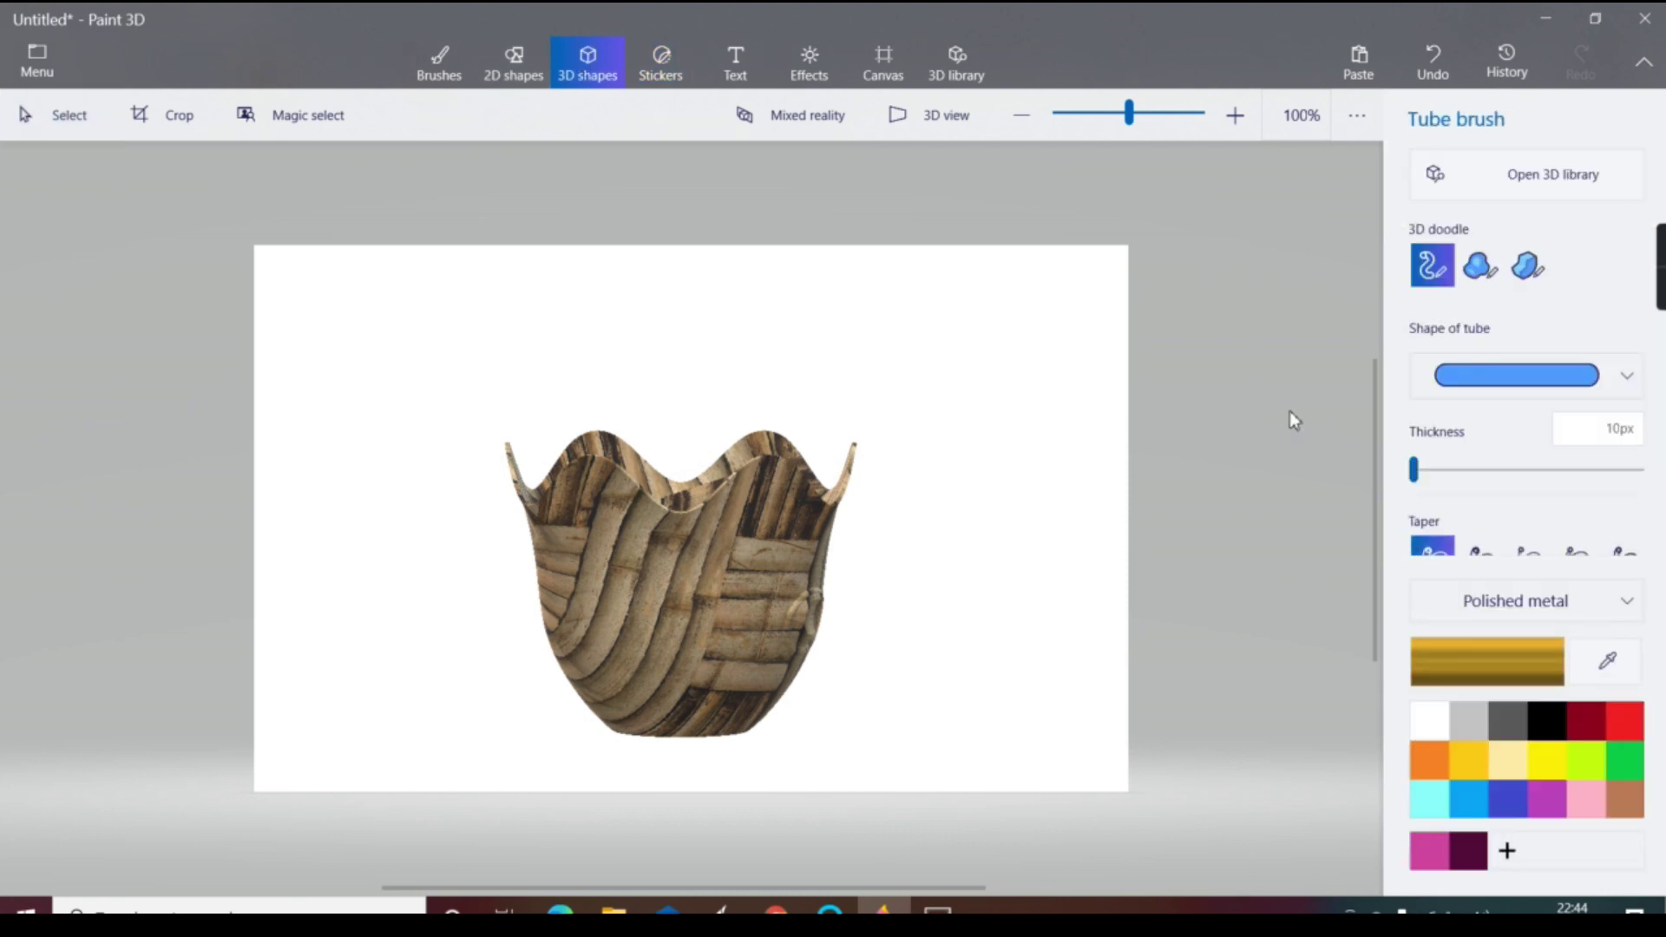
left_click(1536, 378)
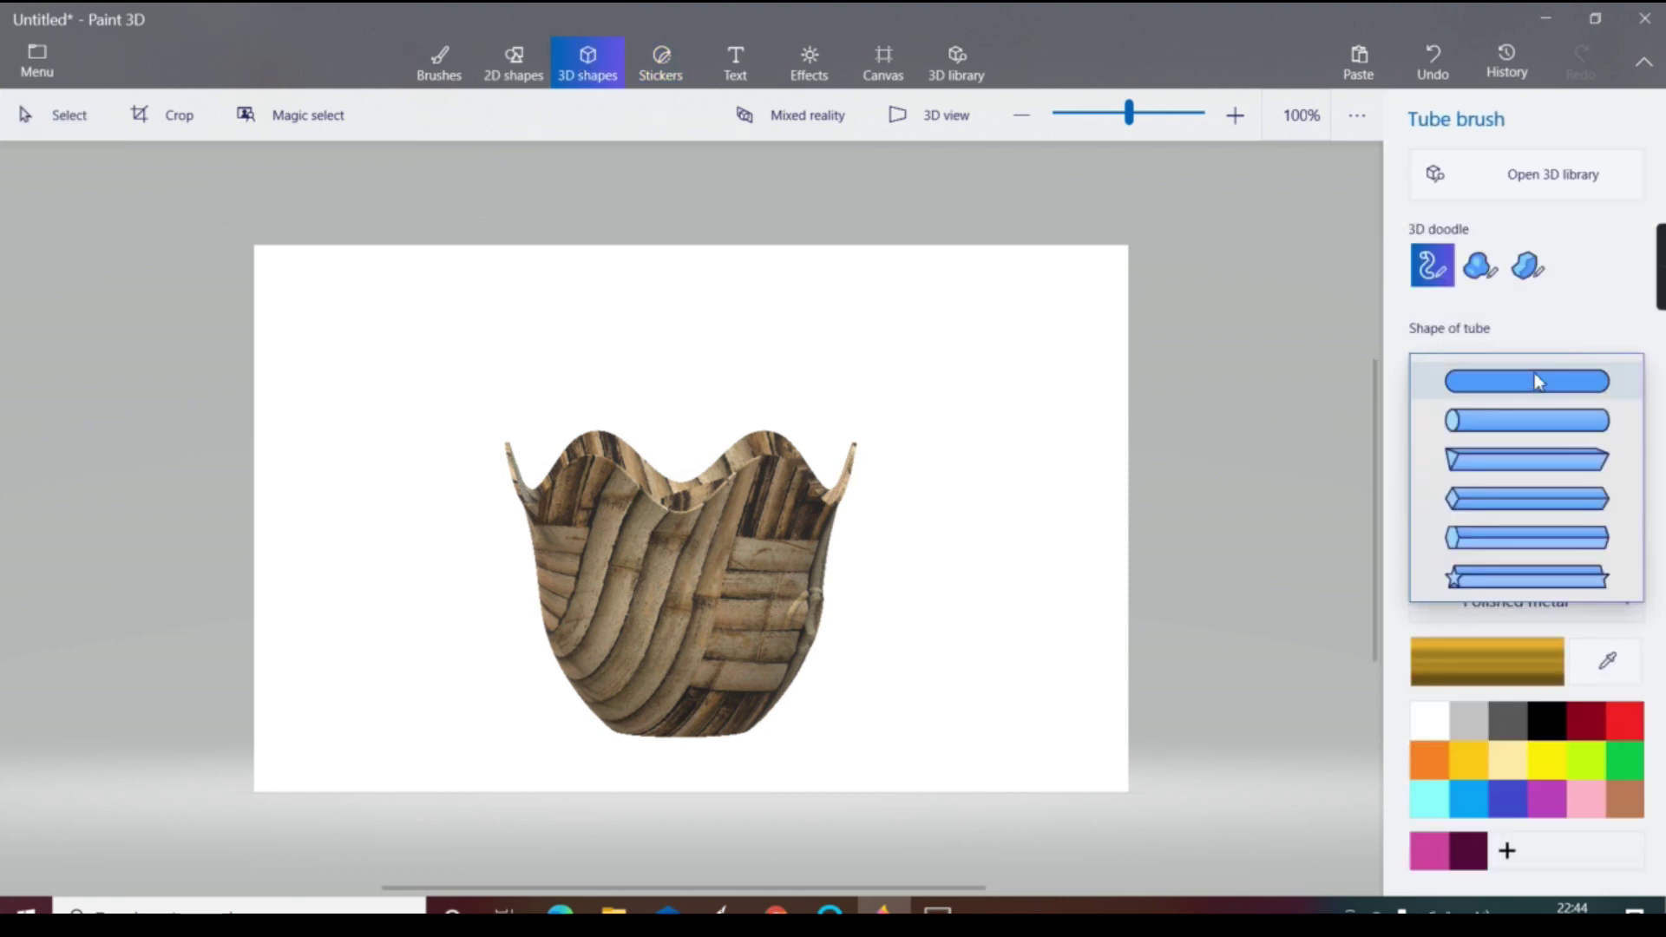
left_click(1529, 420)
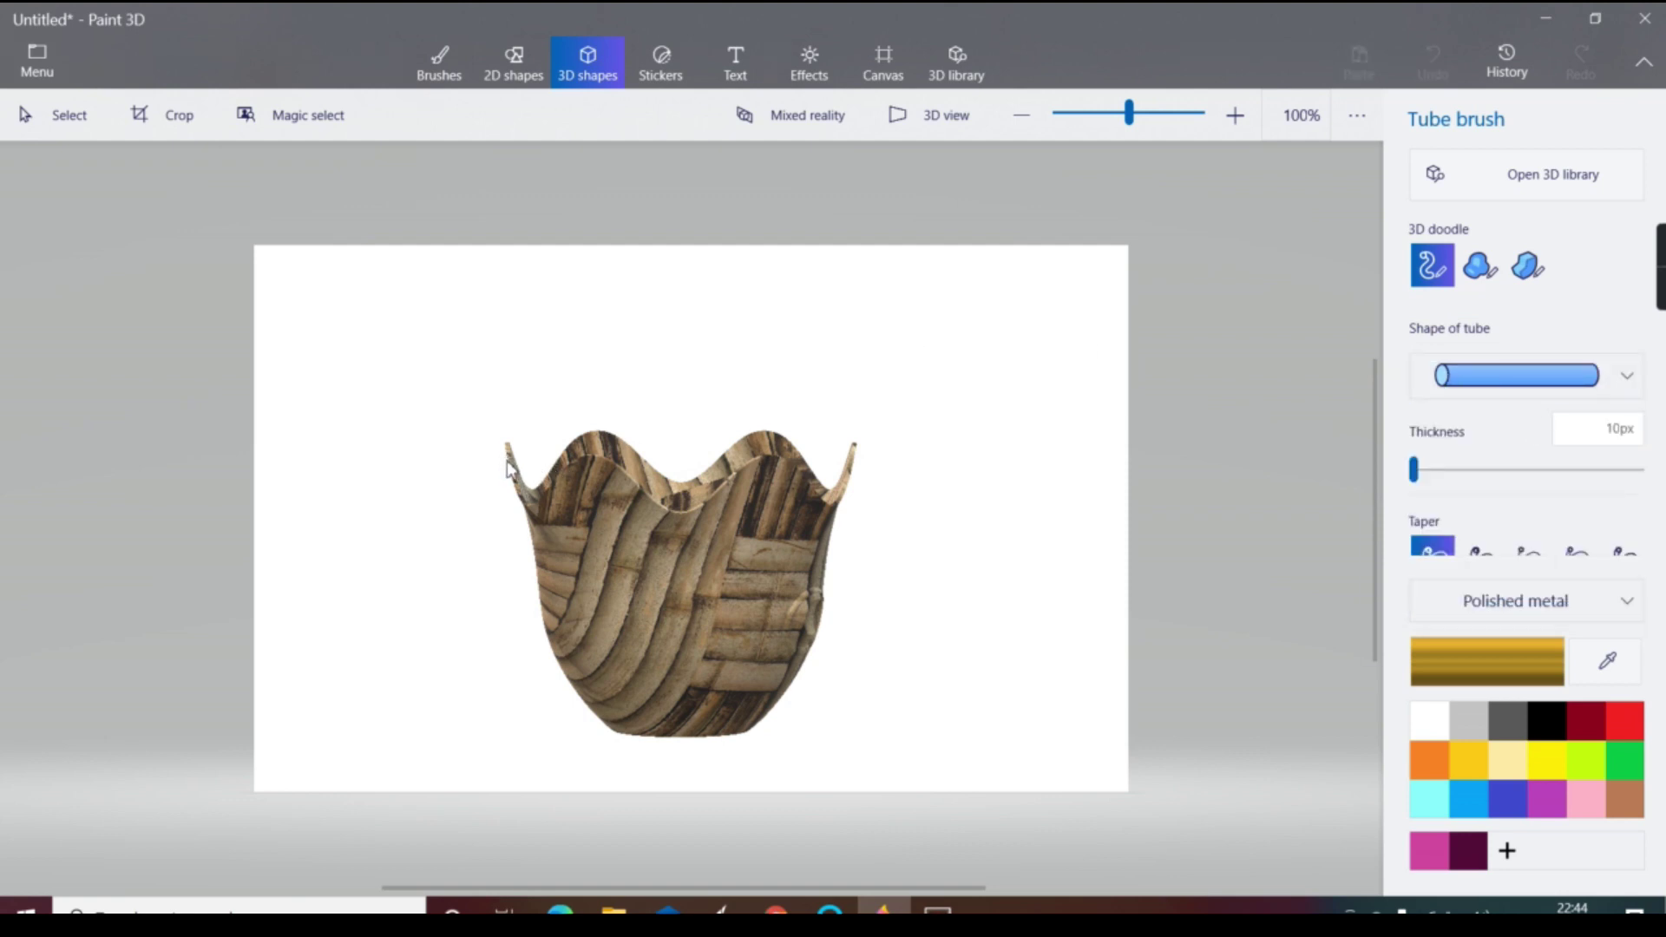
mouse_move(509, 465)
left_mouse_down()
mouse_move(476, 415)
mouse_move(513, 365)
mouse_move(613, 321)
mouse_move(789, 324)
mouse_move(897, 447)
mouse_move(842, 482)
left_mouse_up()
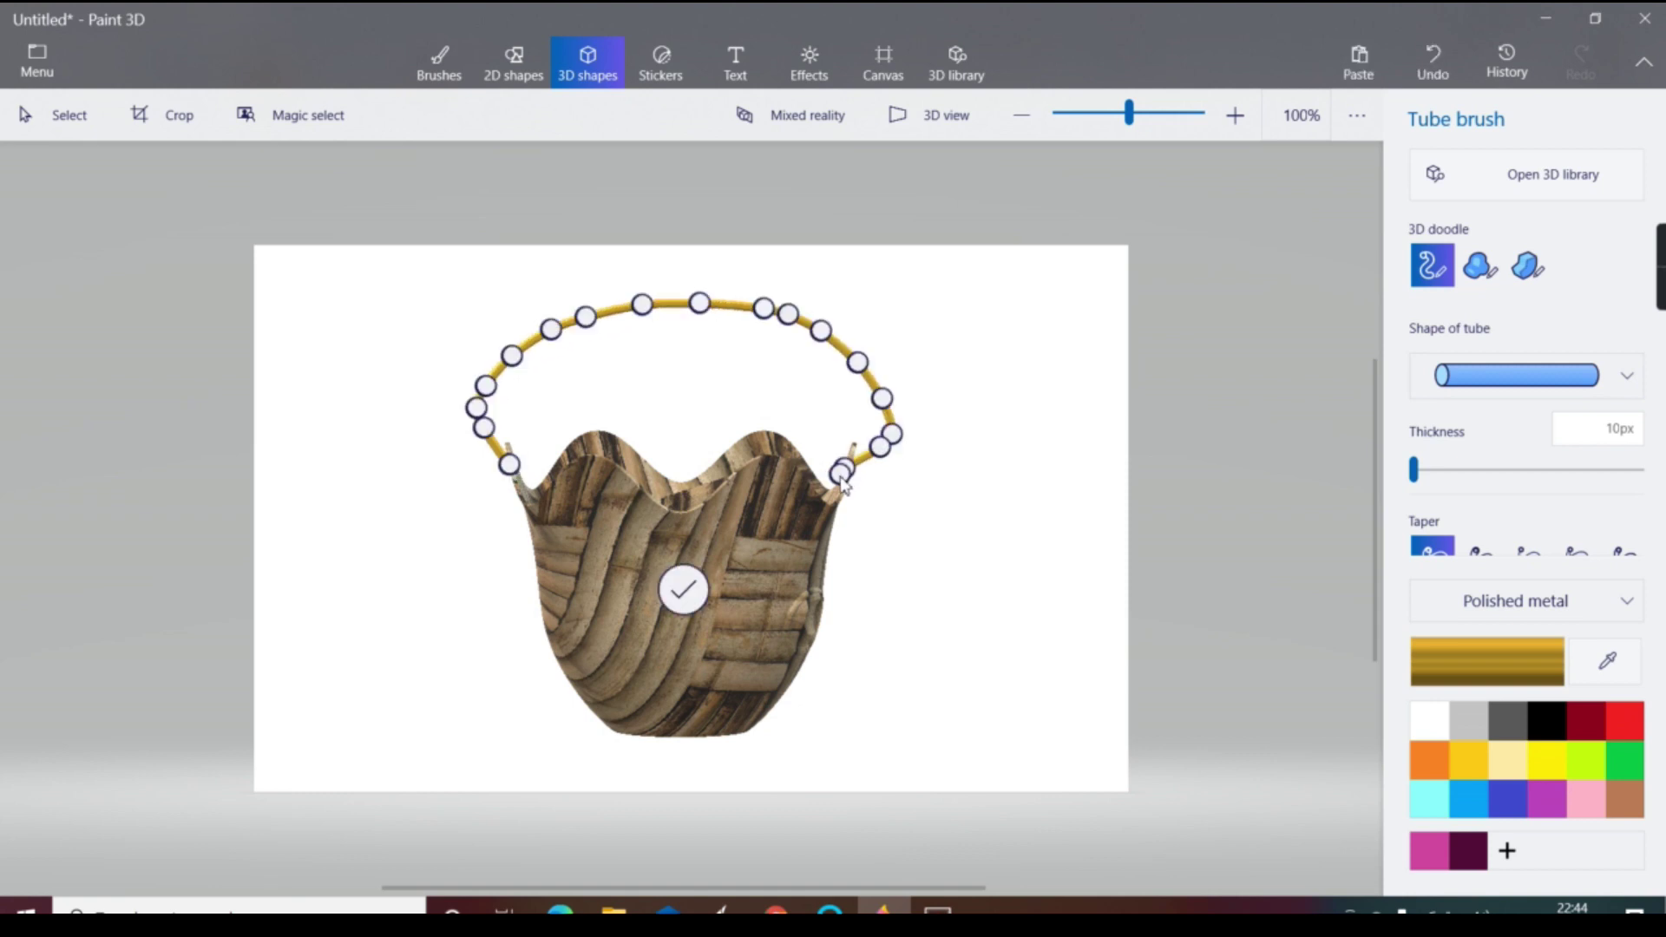
left_click(684, 591)
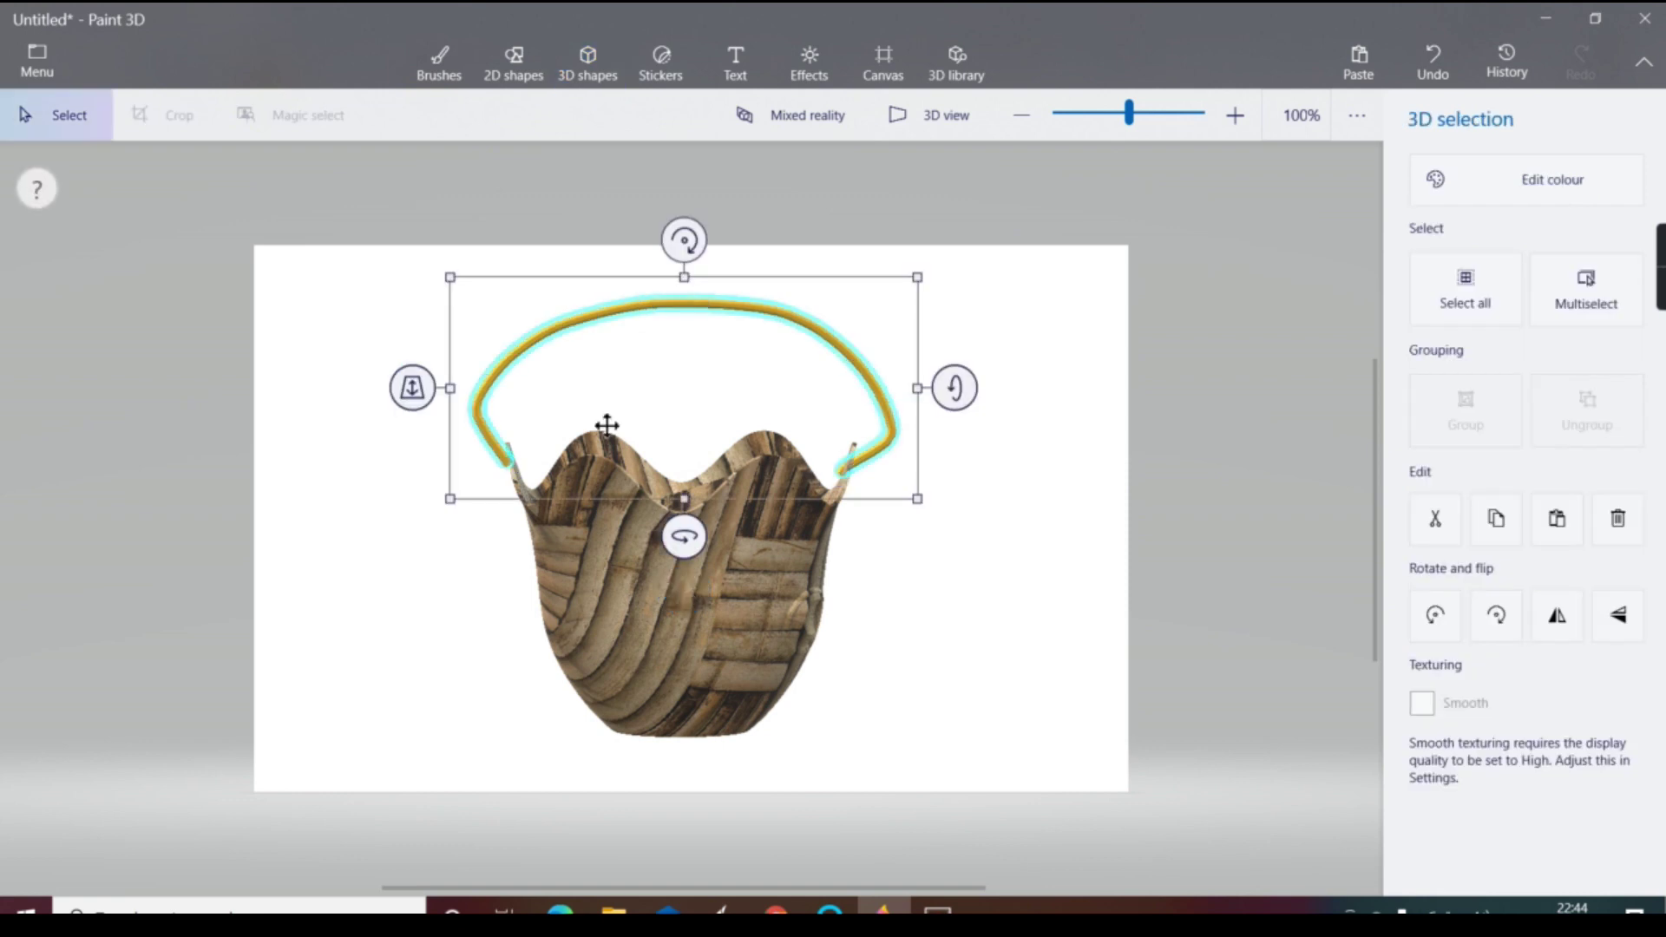
left_click(651, 77)
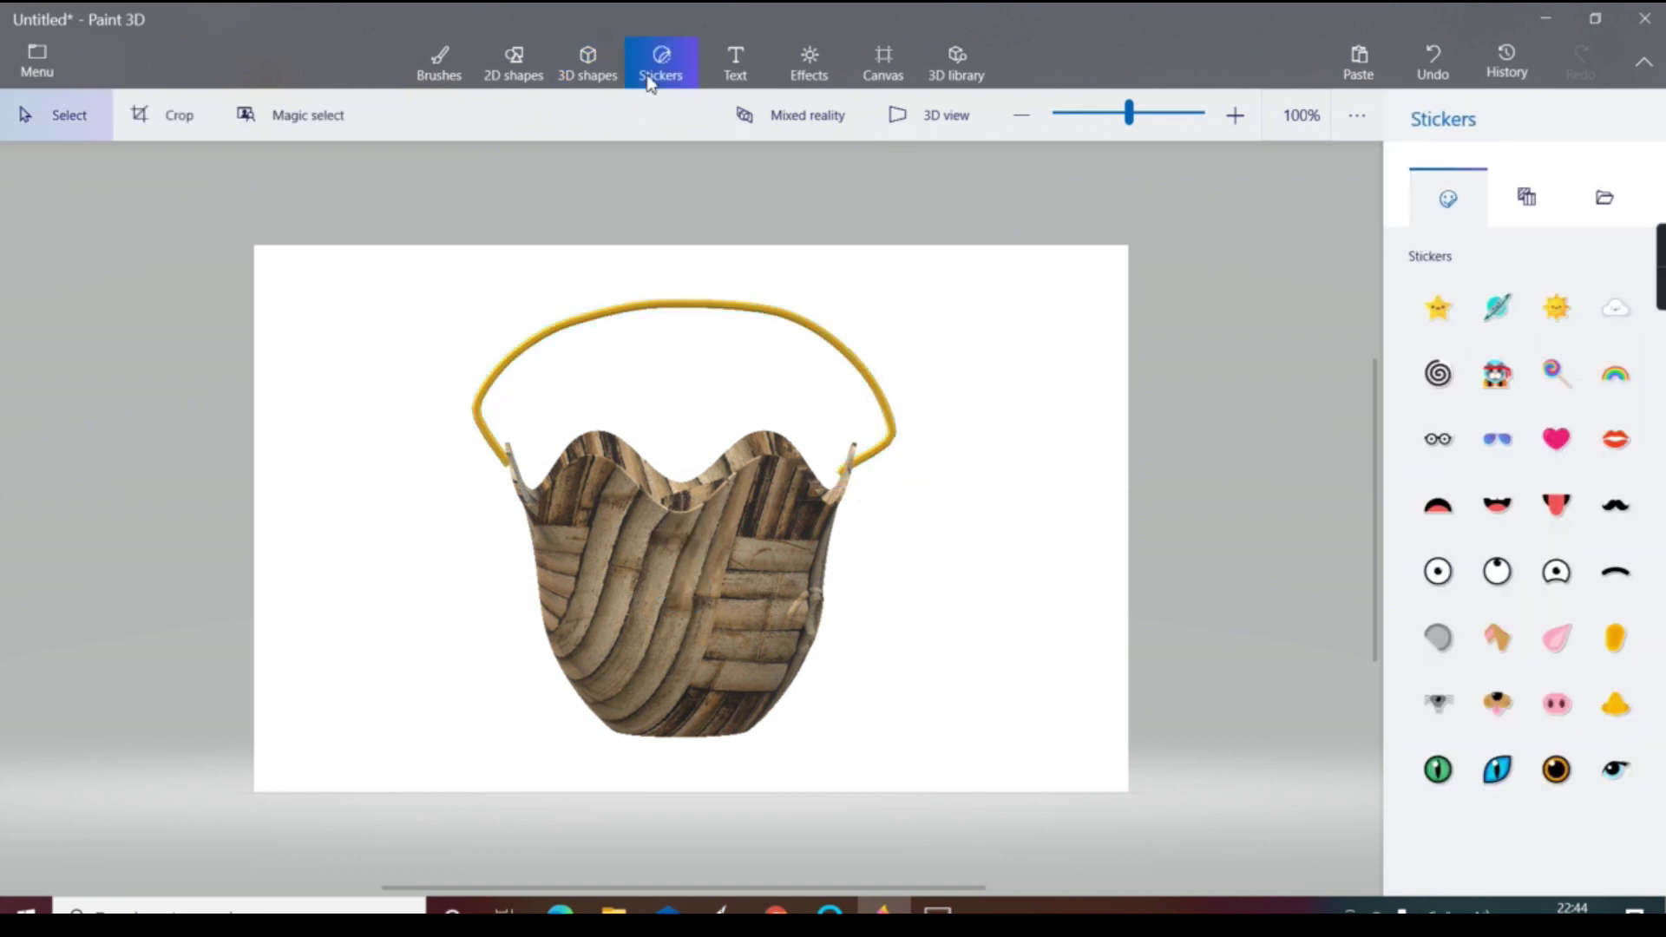
left_click(1608, 222)
left_click(1537, 472)
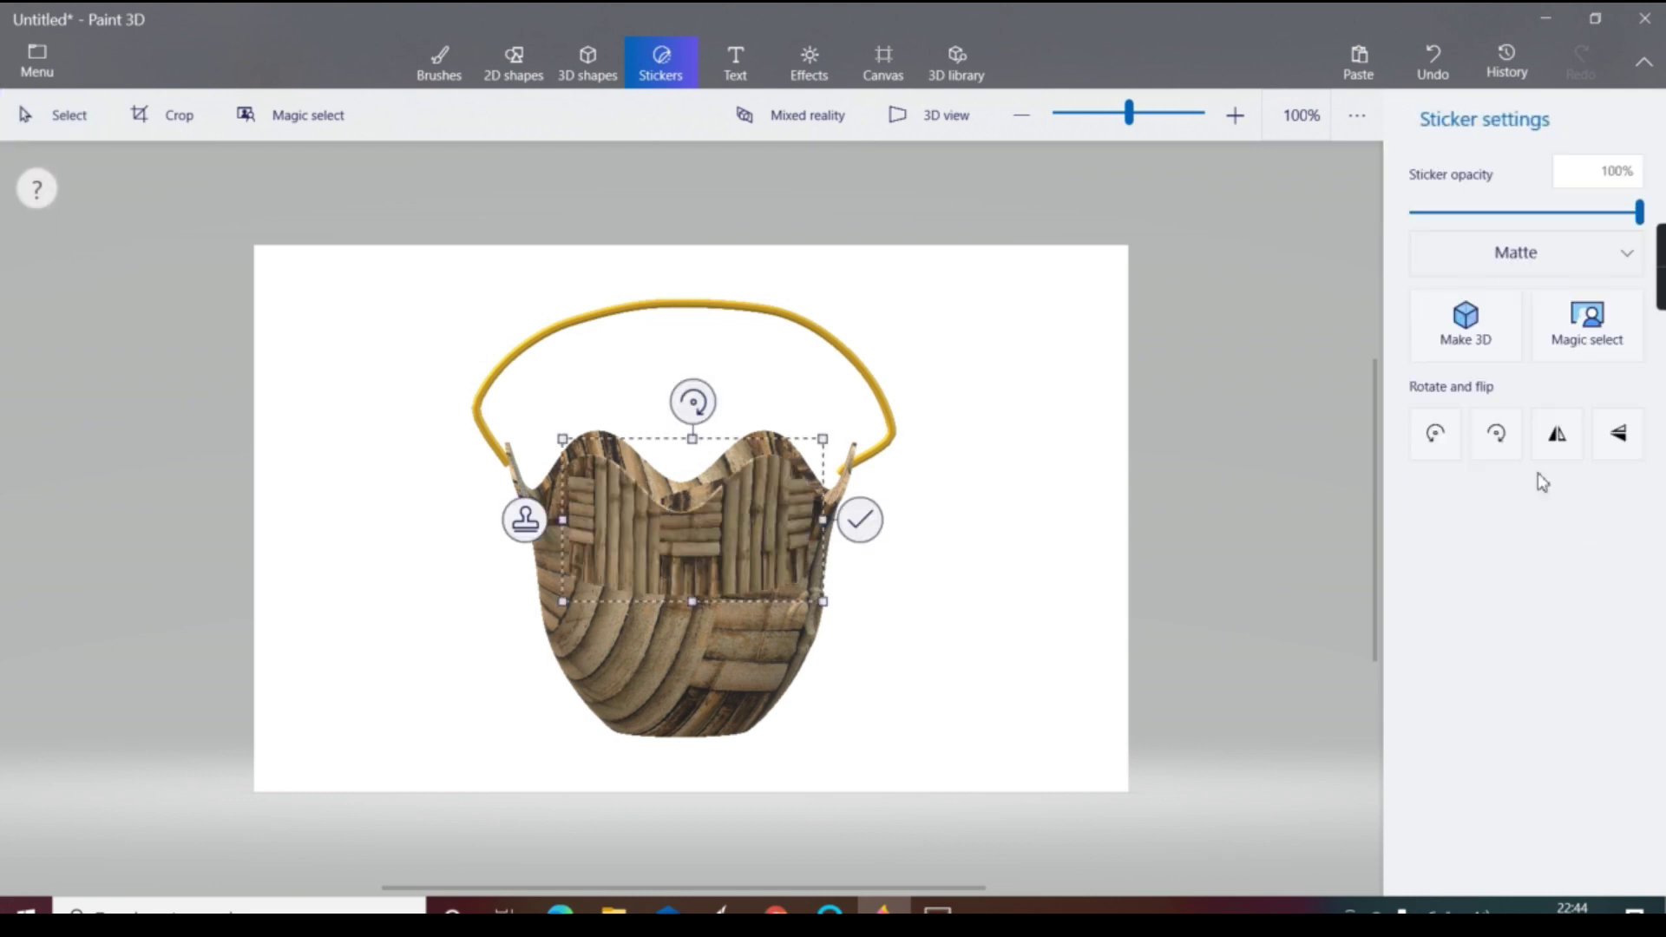
mouse_move(738, 543)
left_mouse_down()
mouse_move(679, 301)
mouse_move(664, 310)
left_mouse_up()
key("Return")
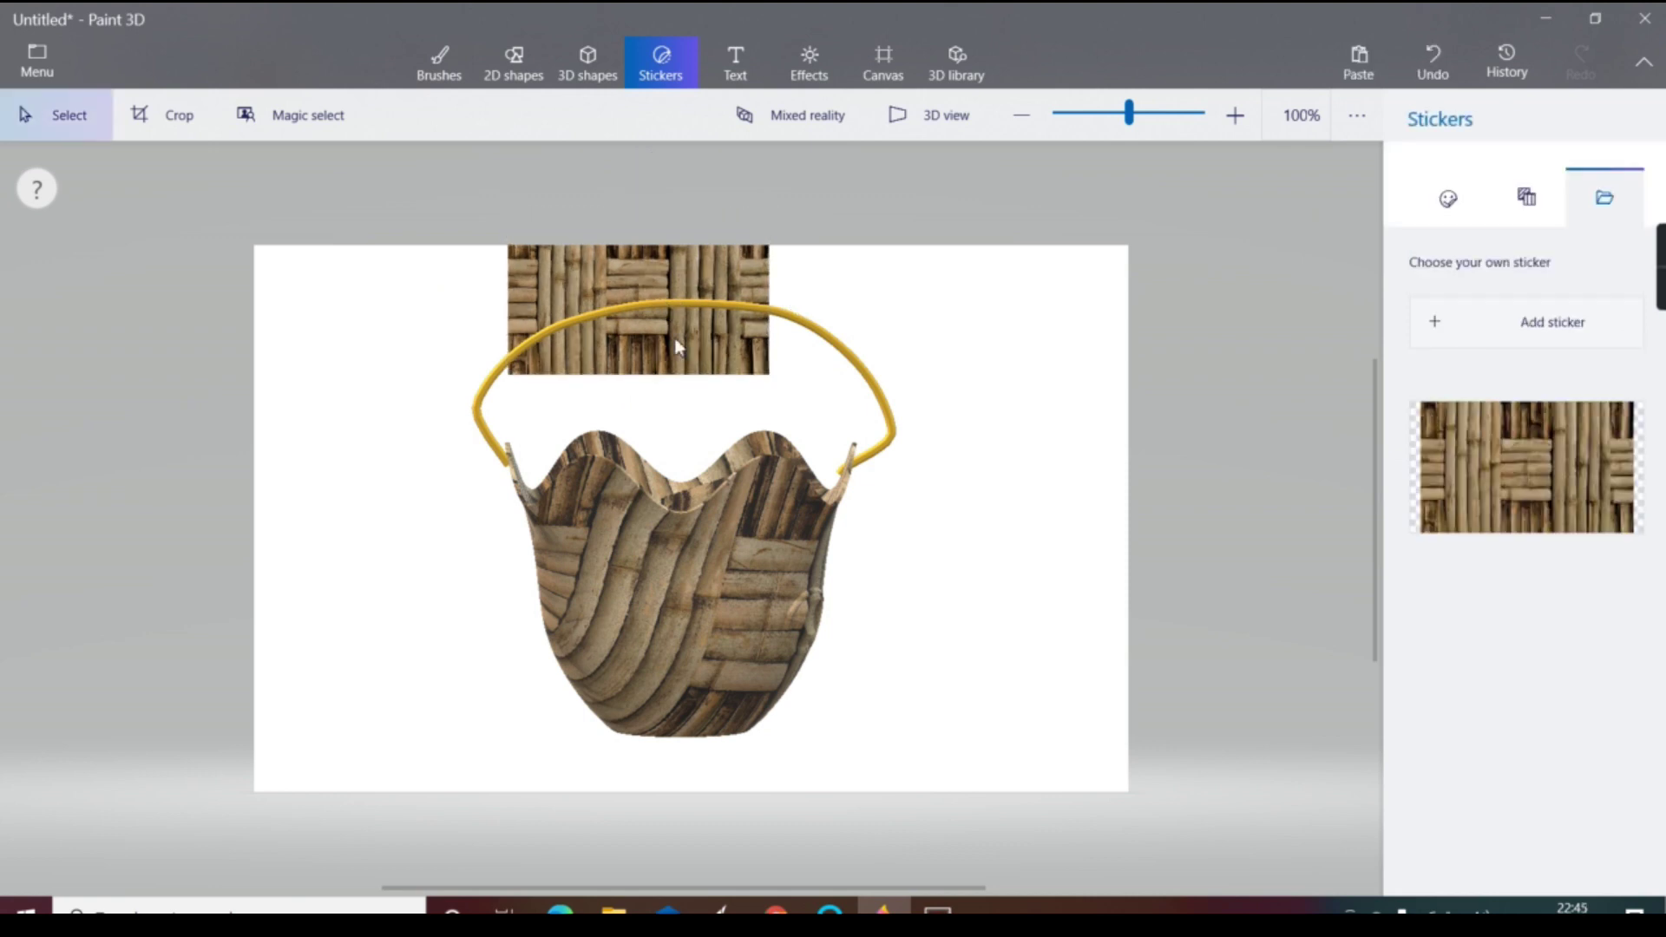
key("ctrl+z")
left_click(639, 308)
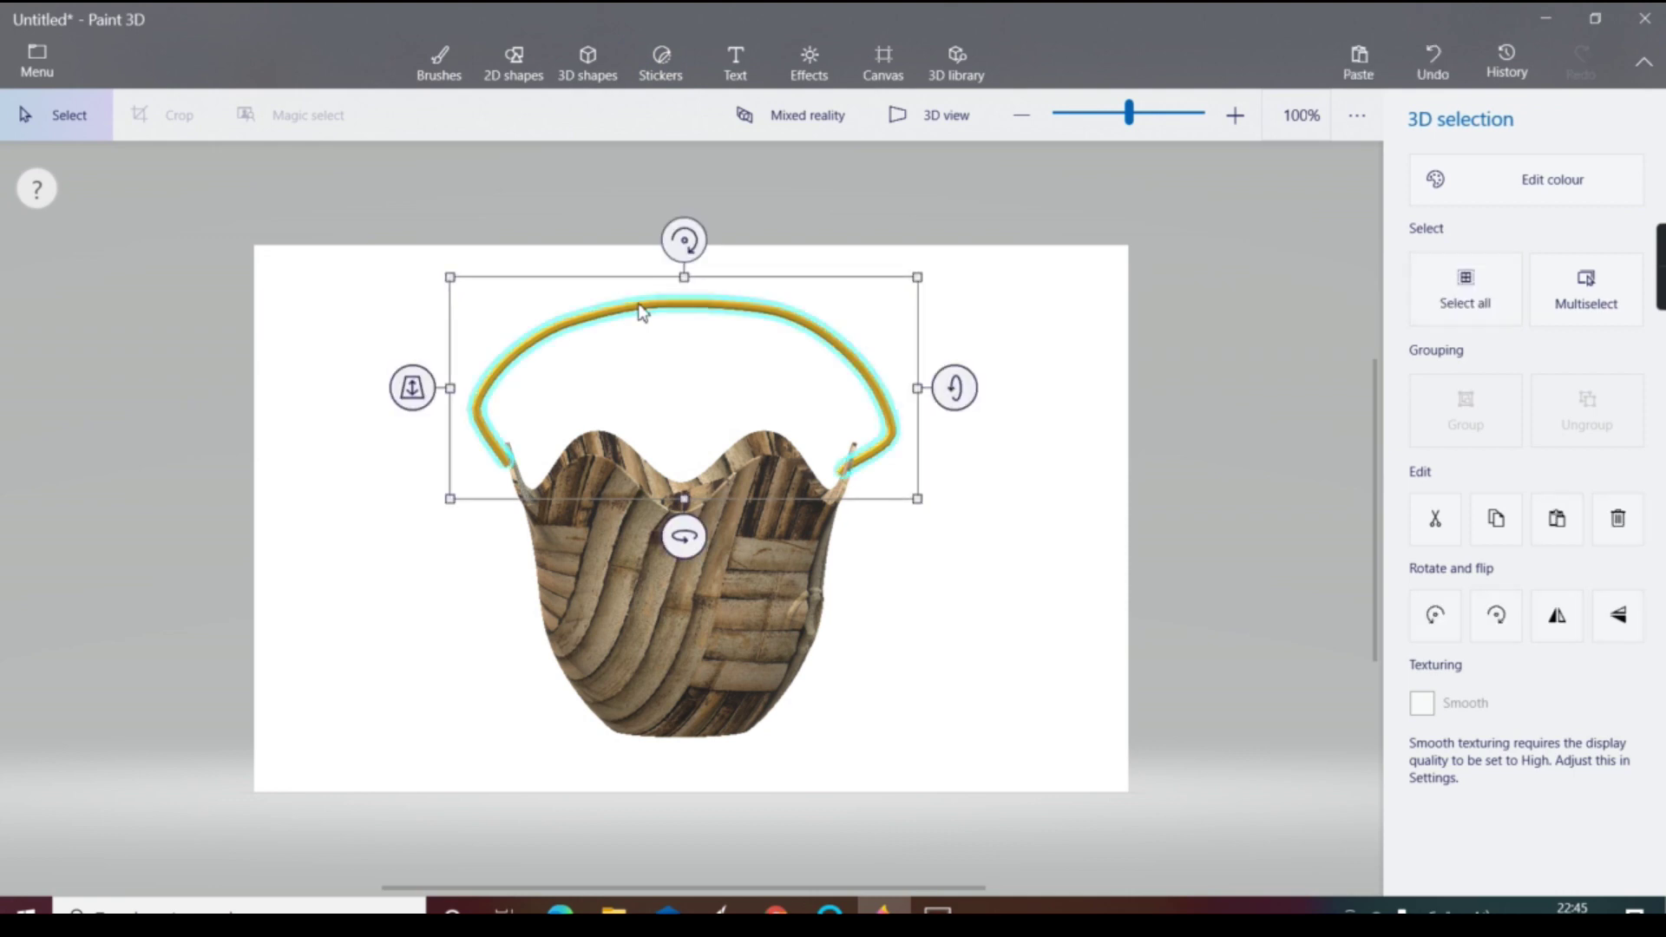
left_click(649, 79)
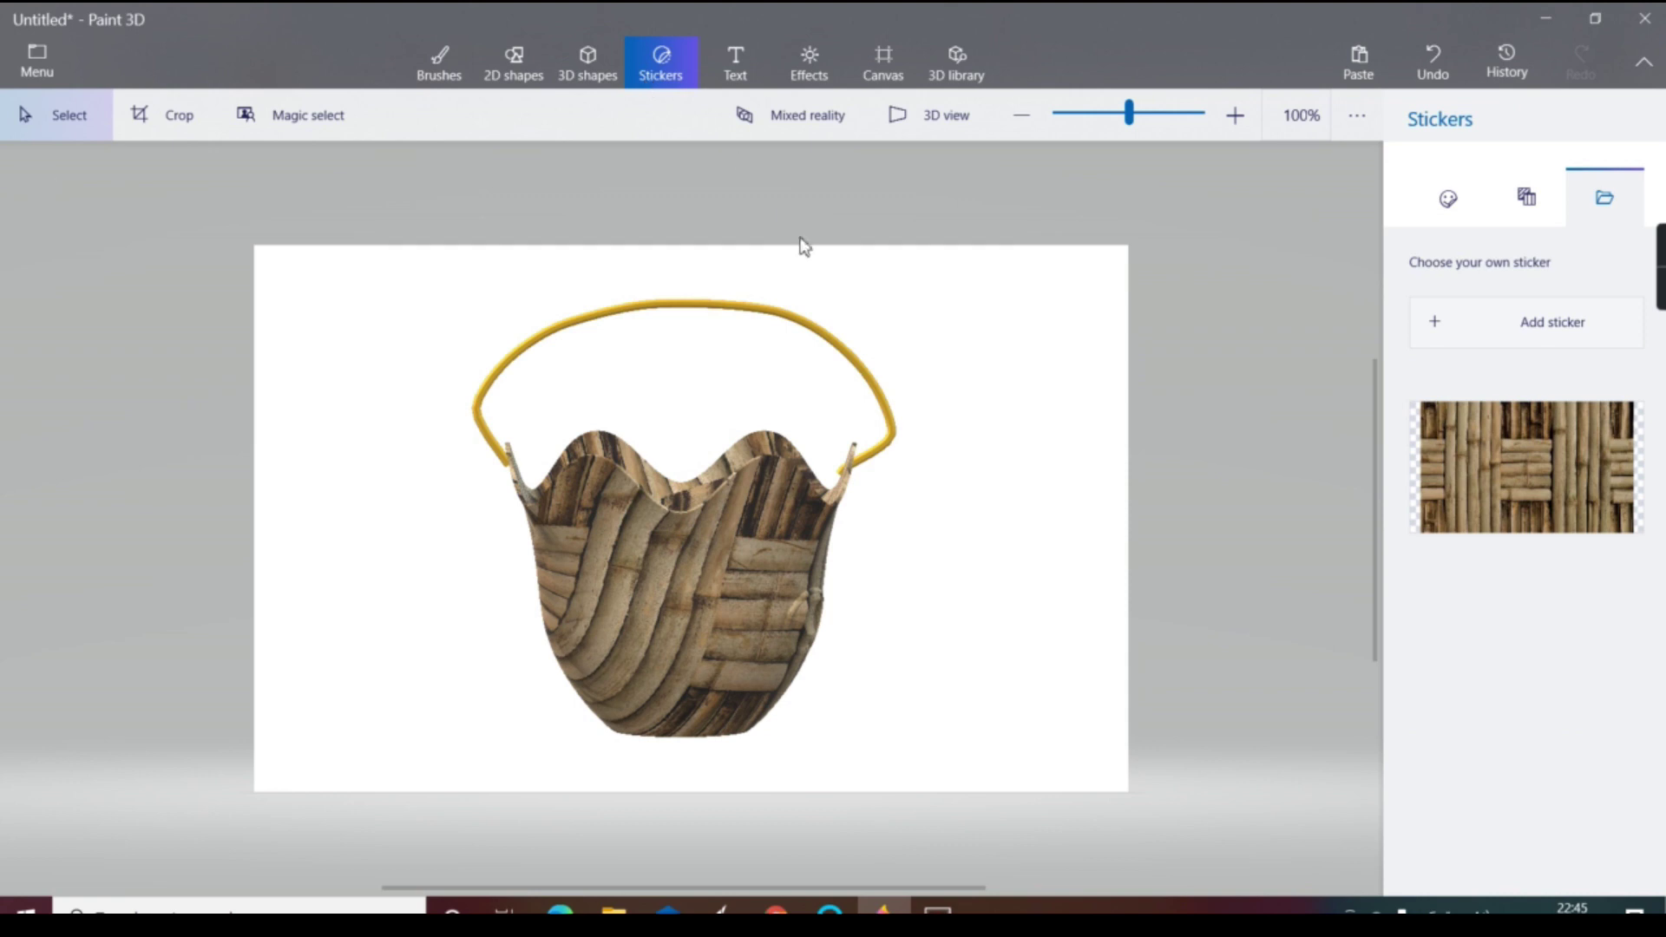
left_click(788, 318)
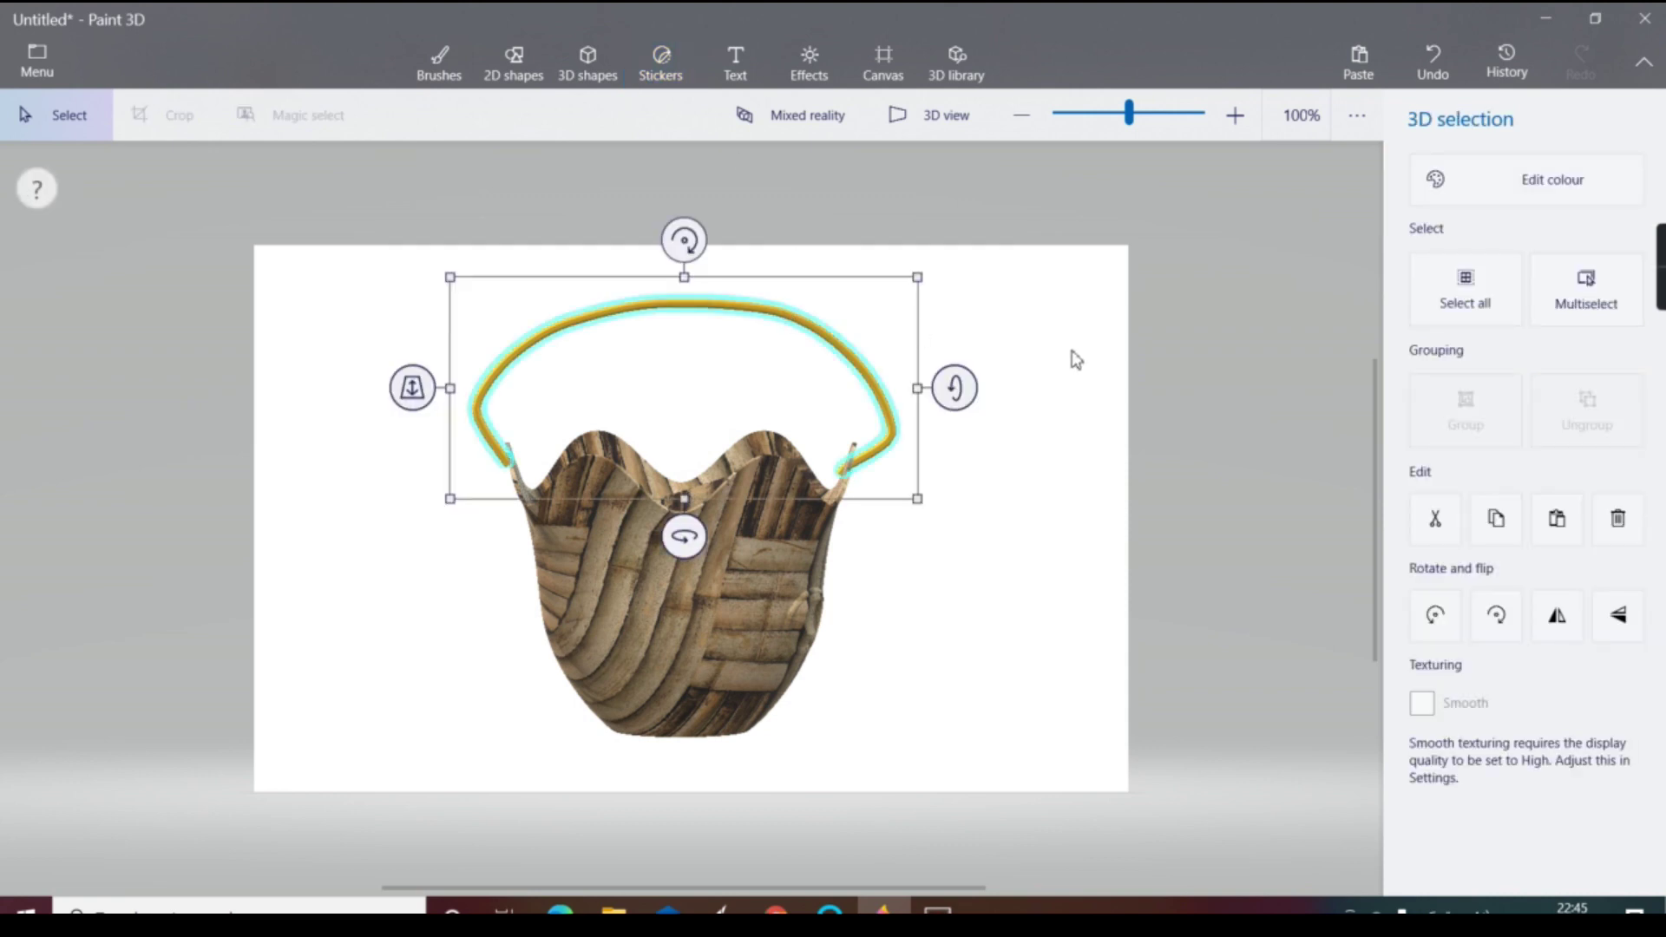
left_click(695, 74)
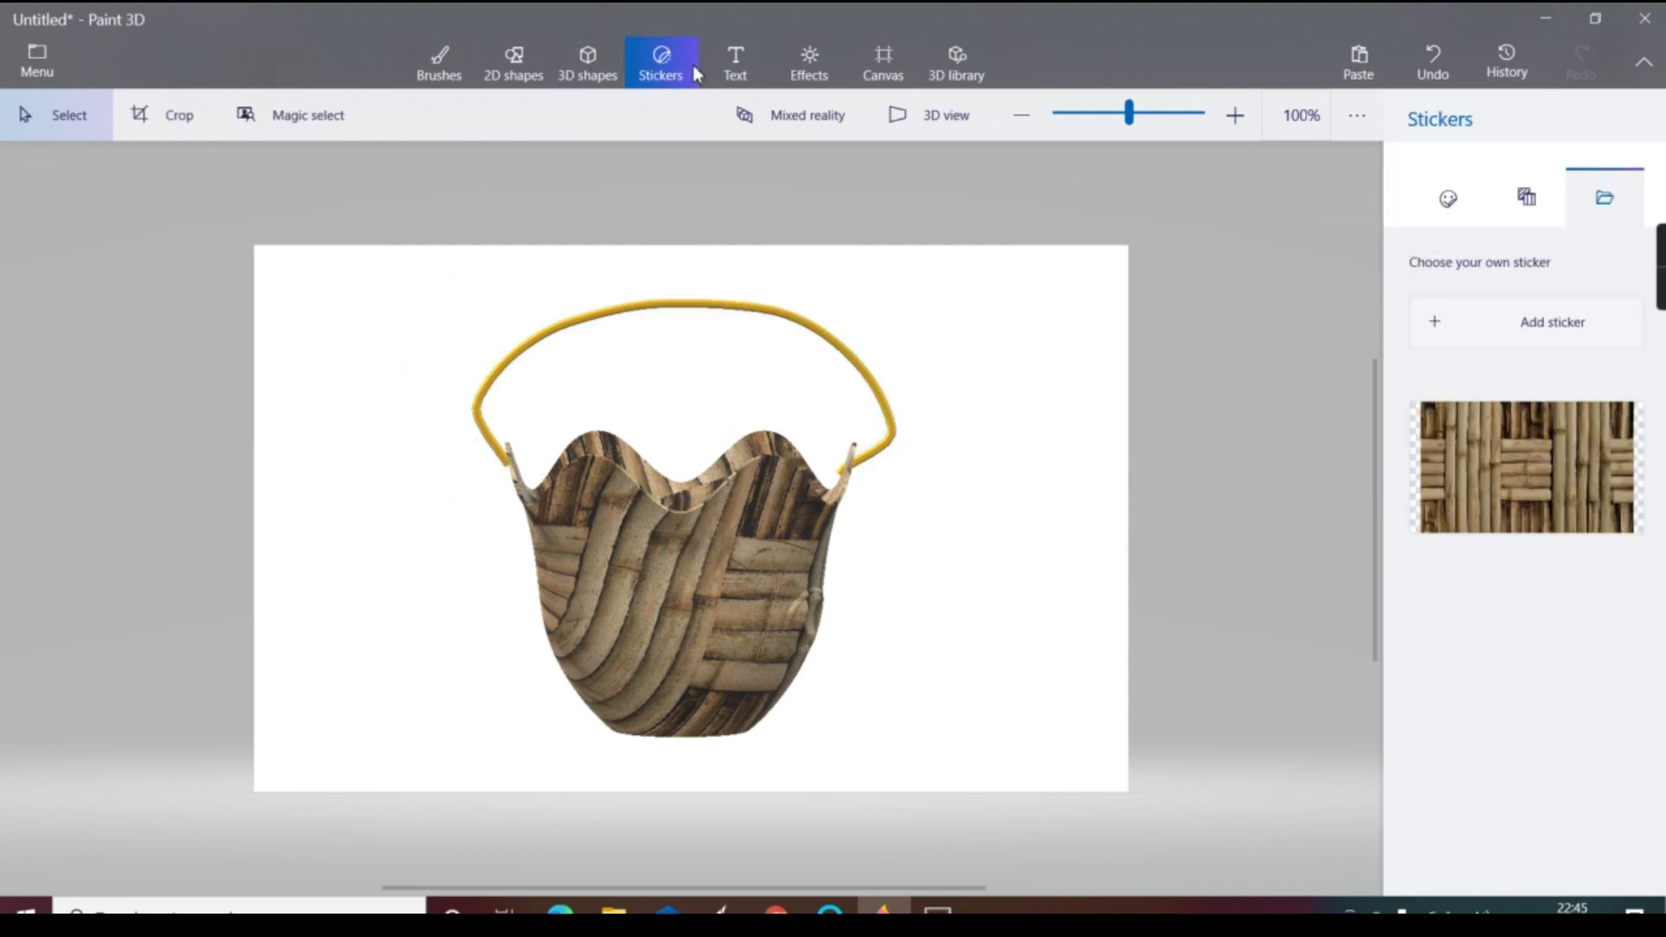
left_click(688, 310)
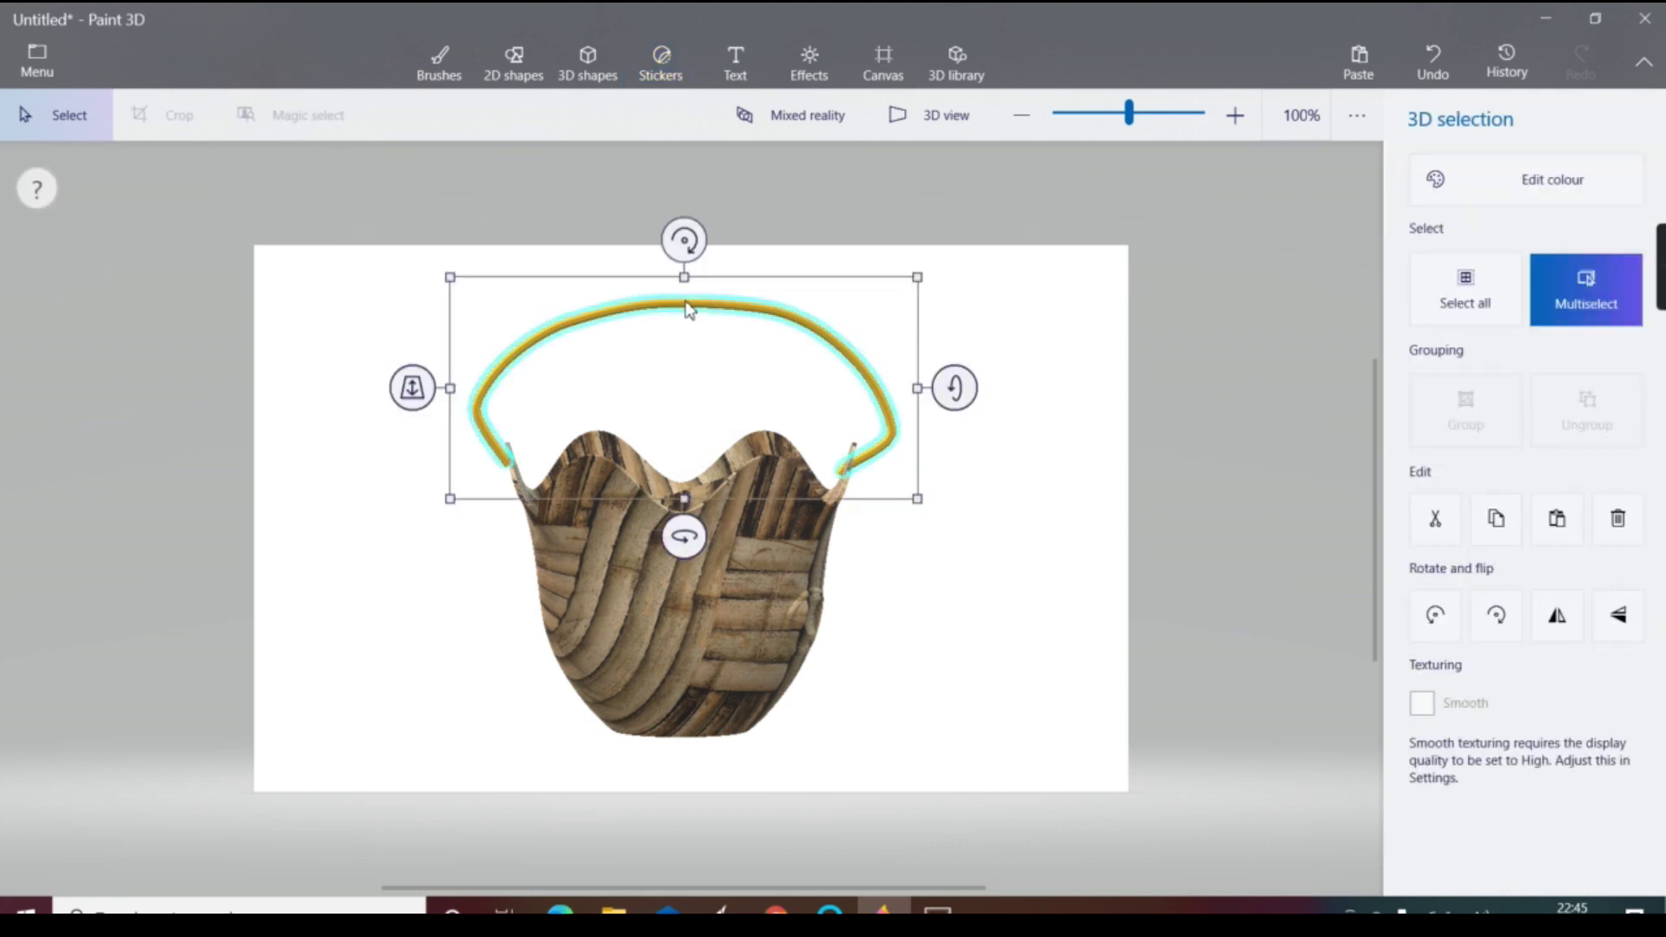
left_click(642, 57)
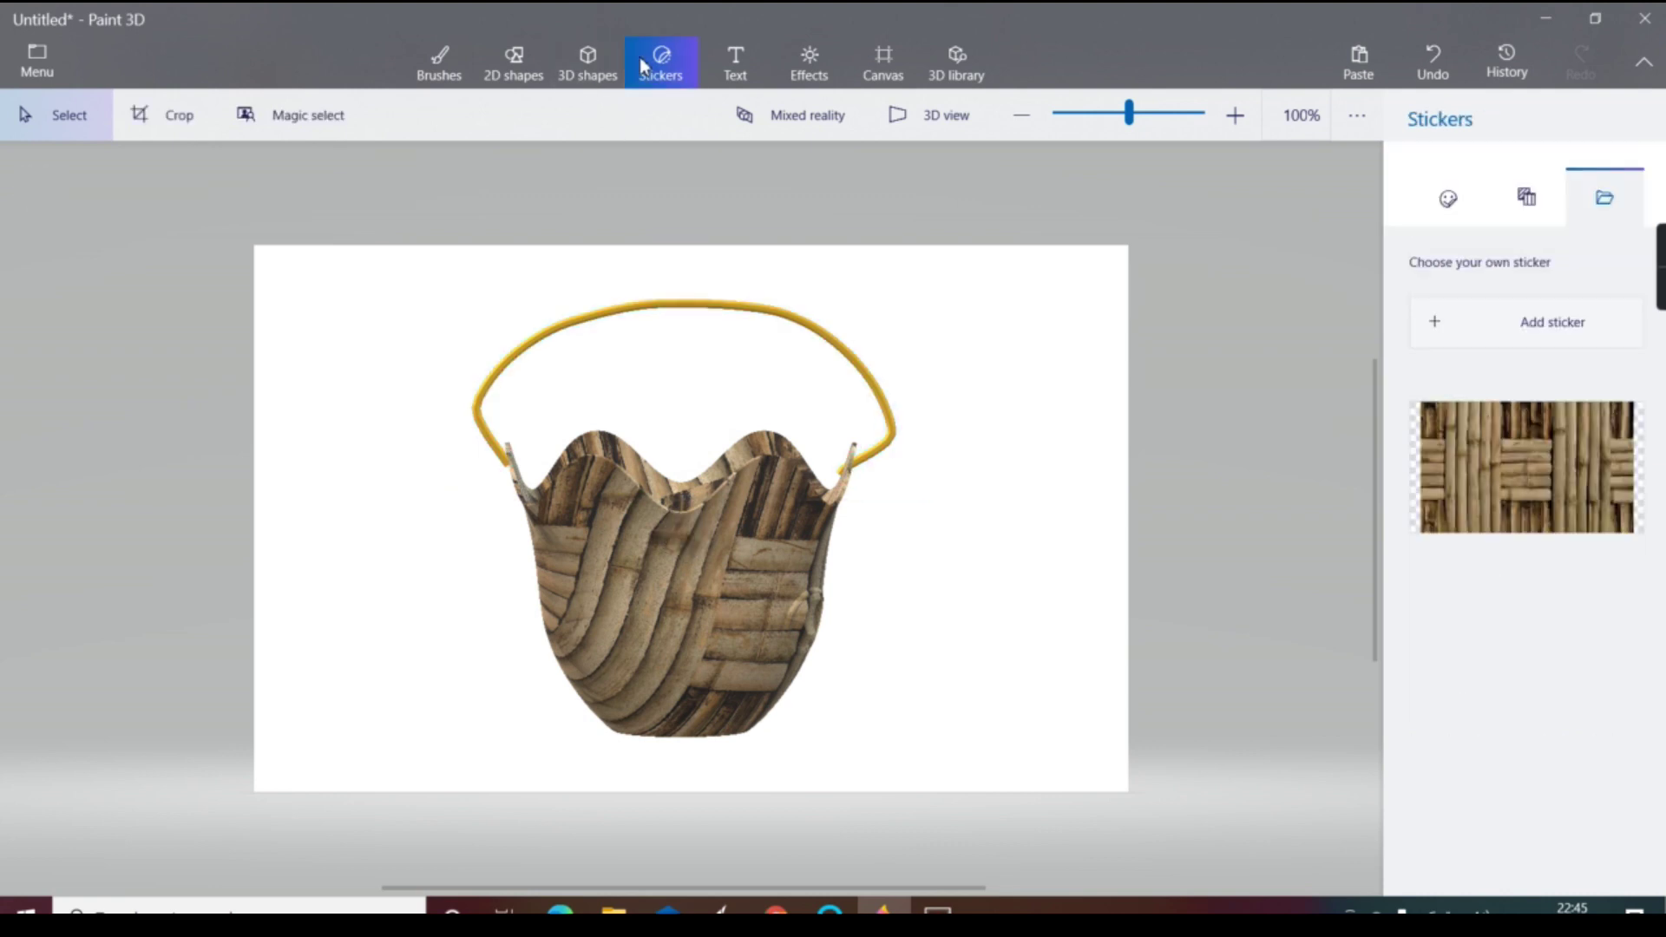
left_click(1478, 510)
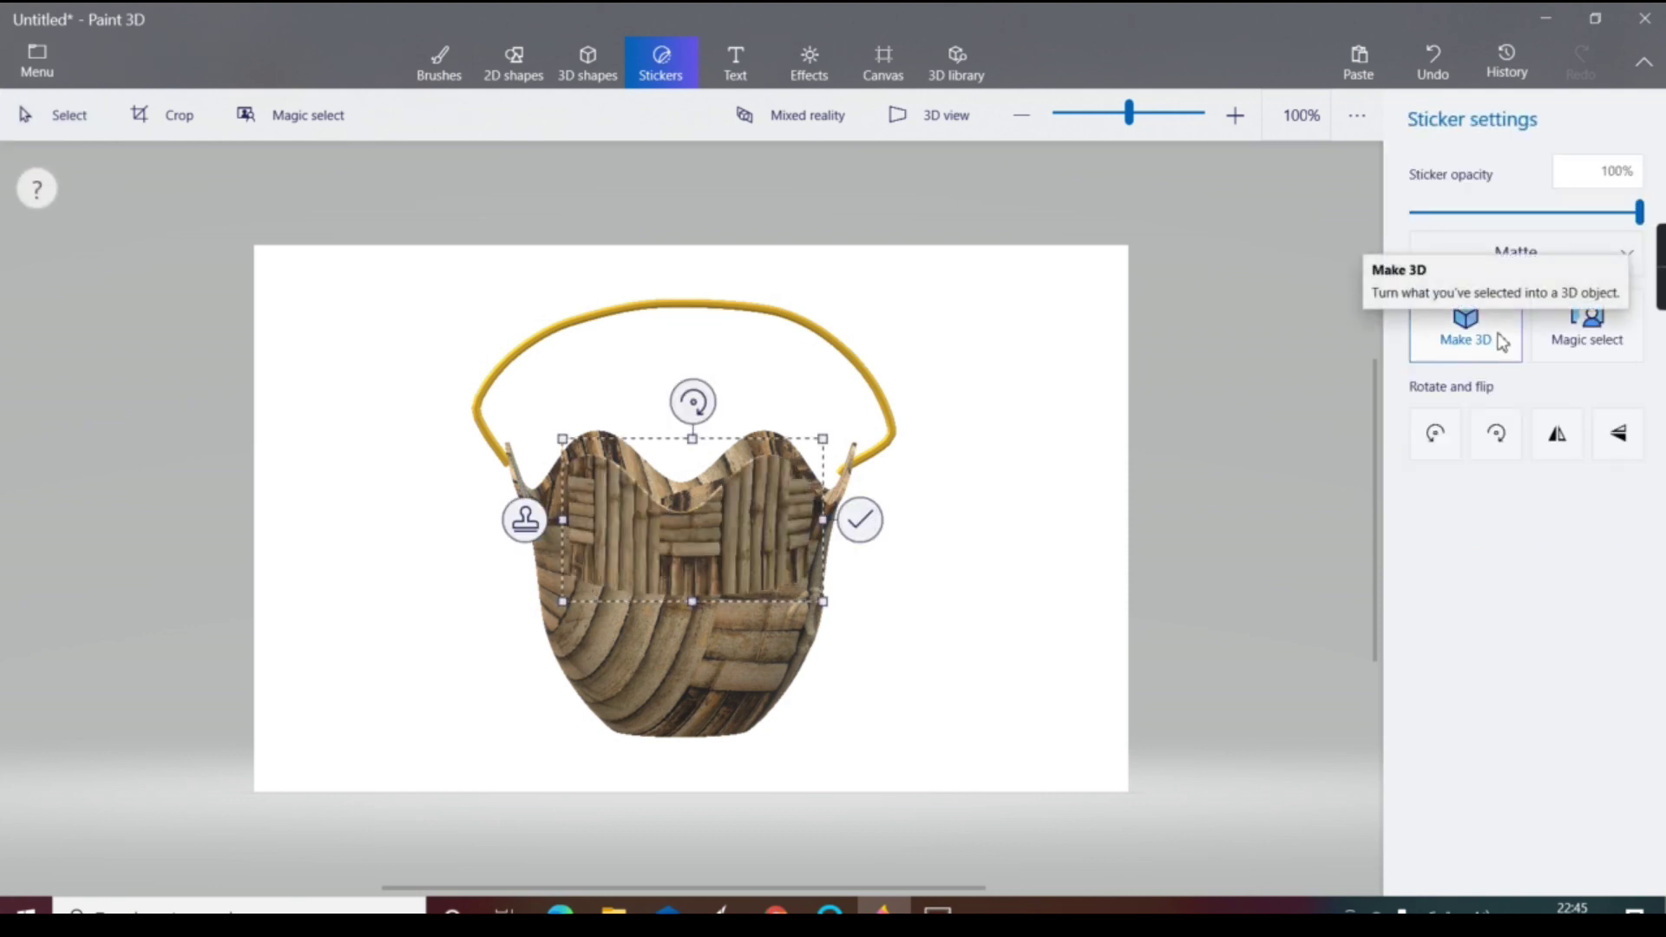
left_click_drag(787, 543, 881, 462)
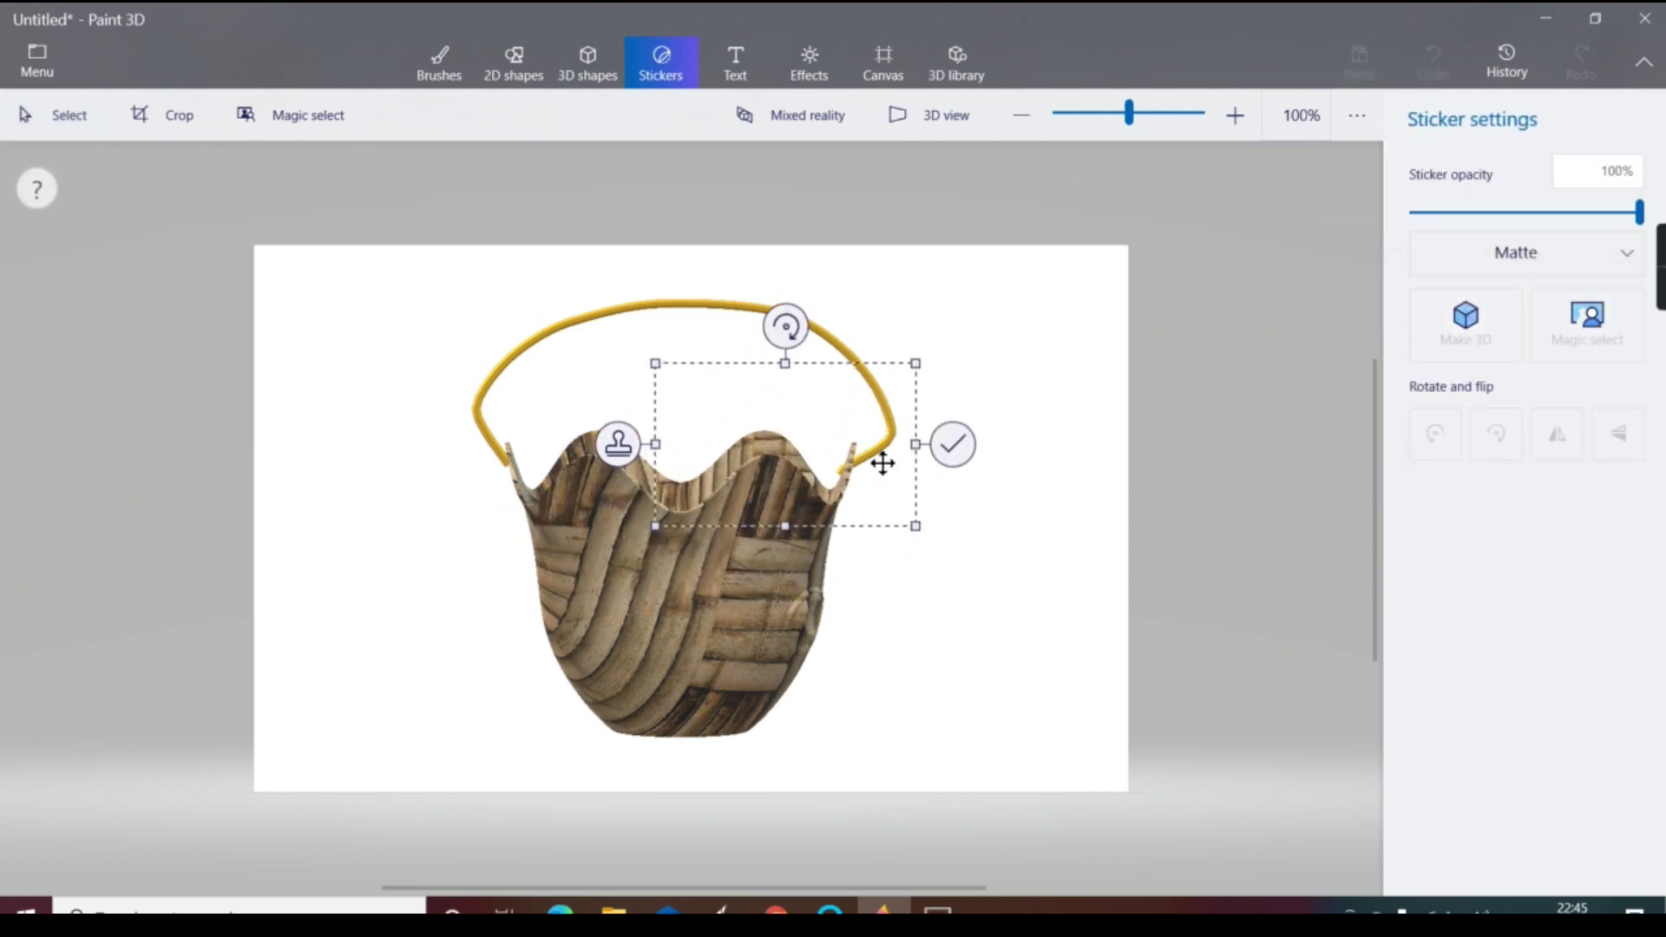
left_click(840, 365)
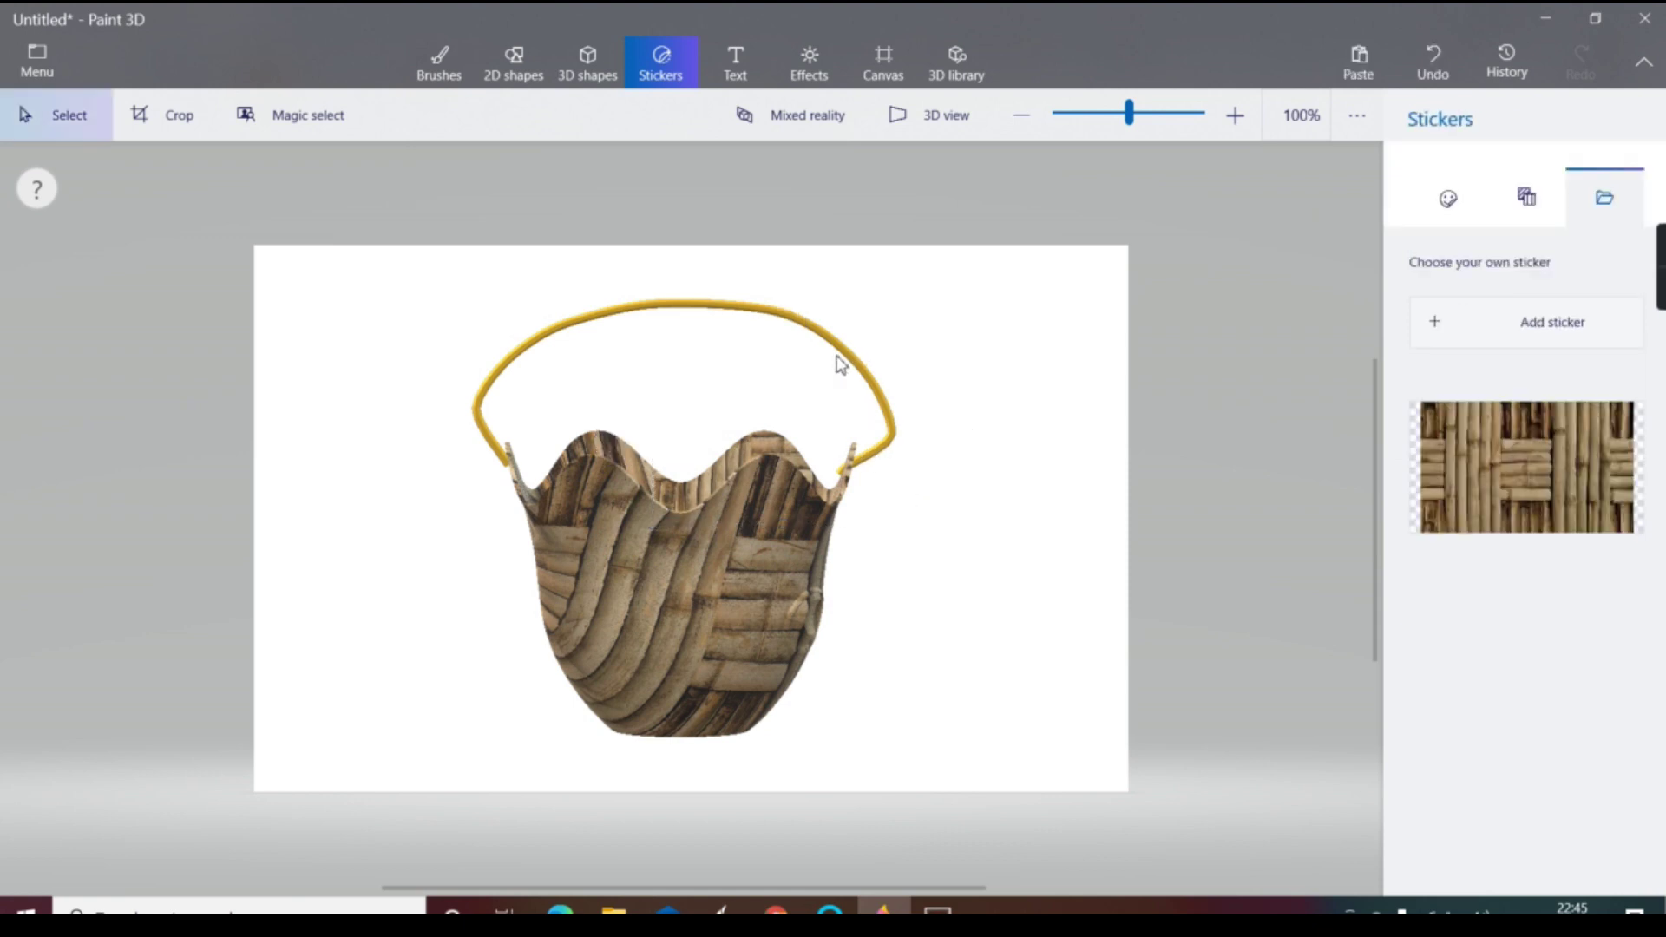
left_click(858, 366)
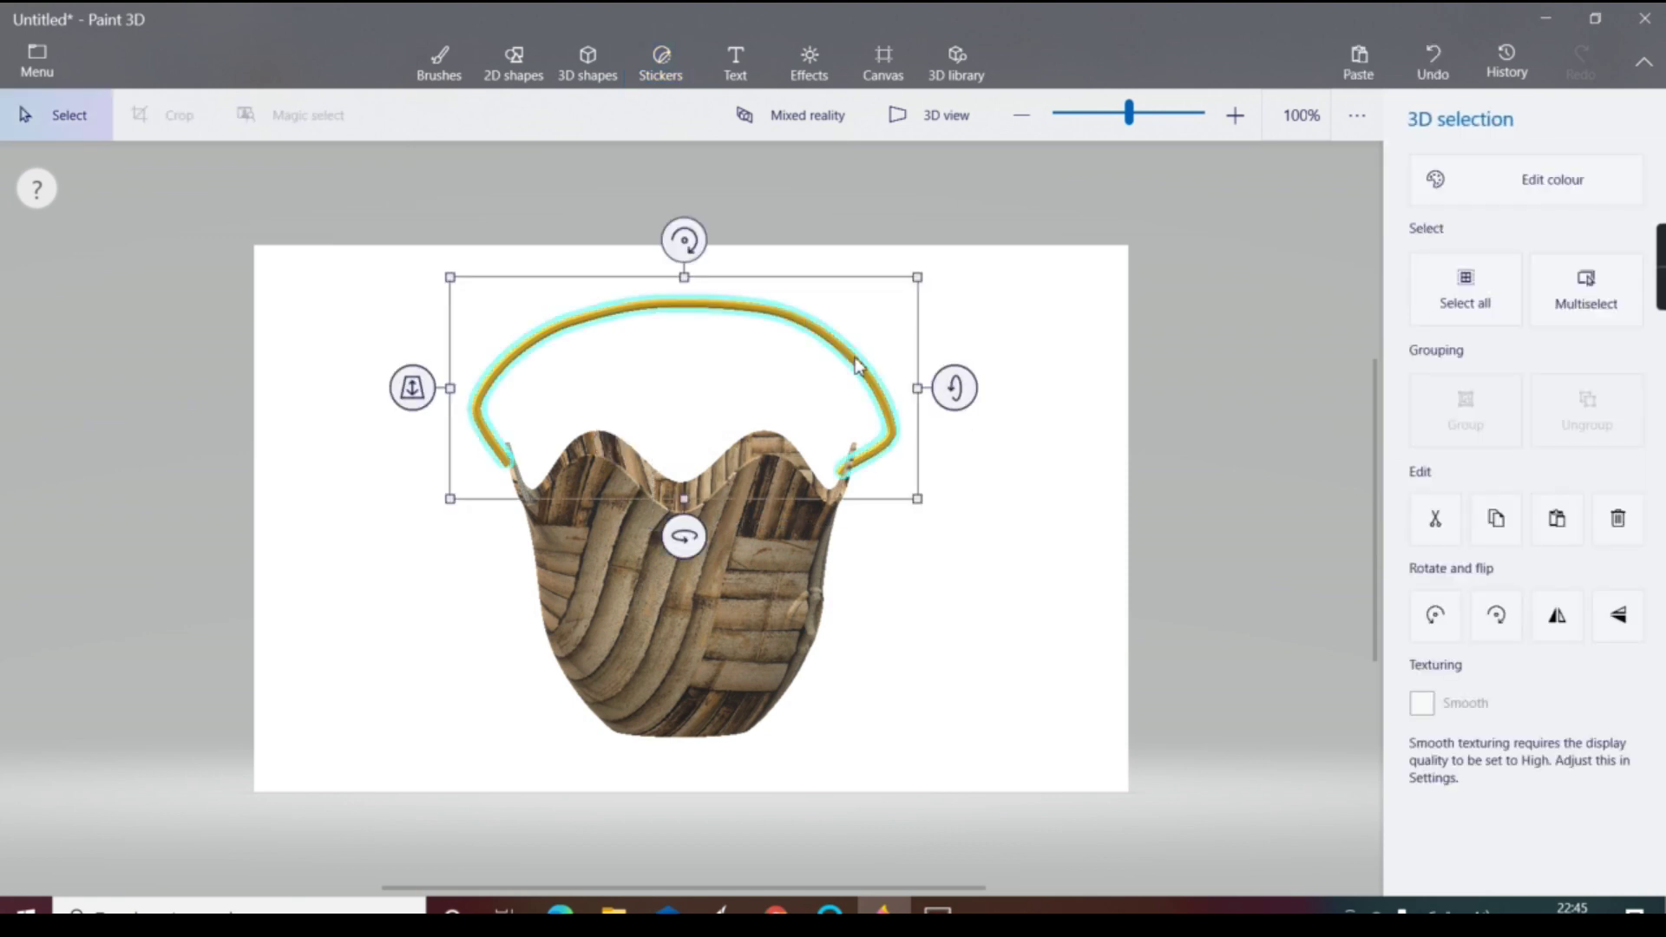
left_click(764, 505)
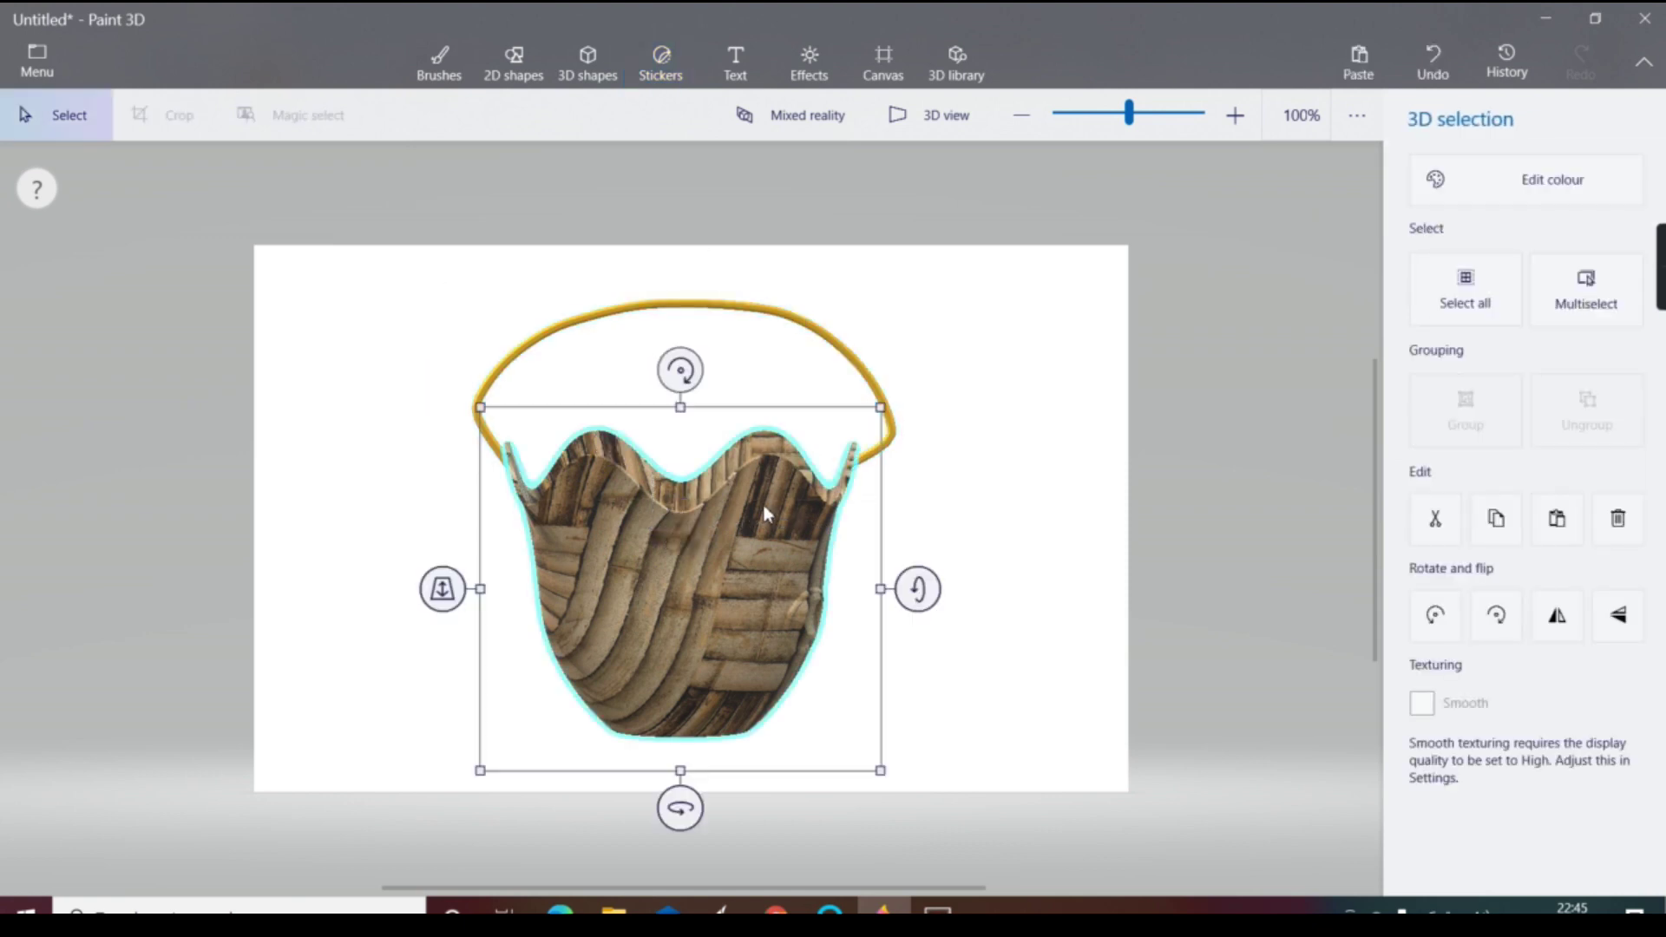
left_click(874, 386)
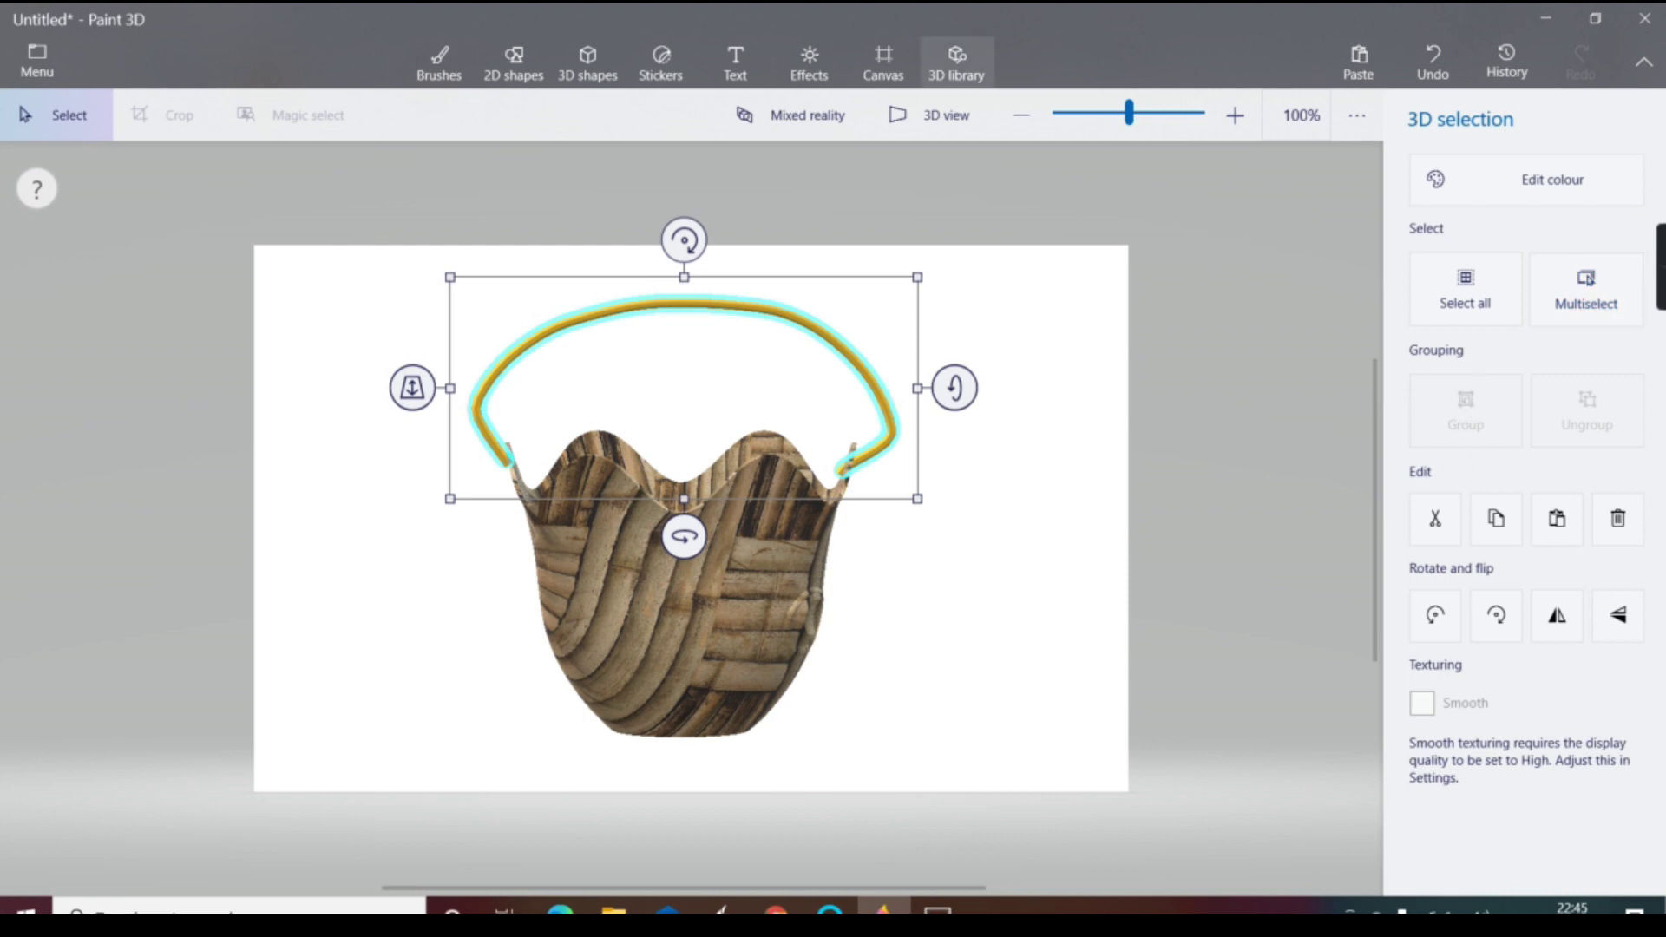
left_click(657, 59)
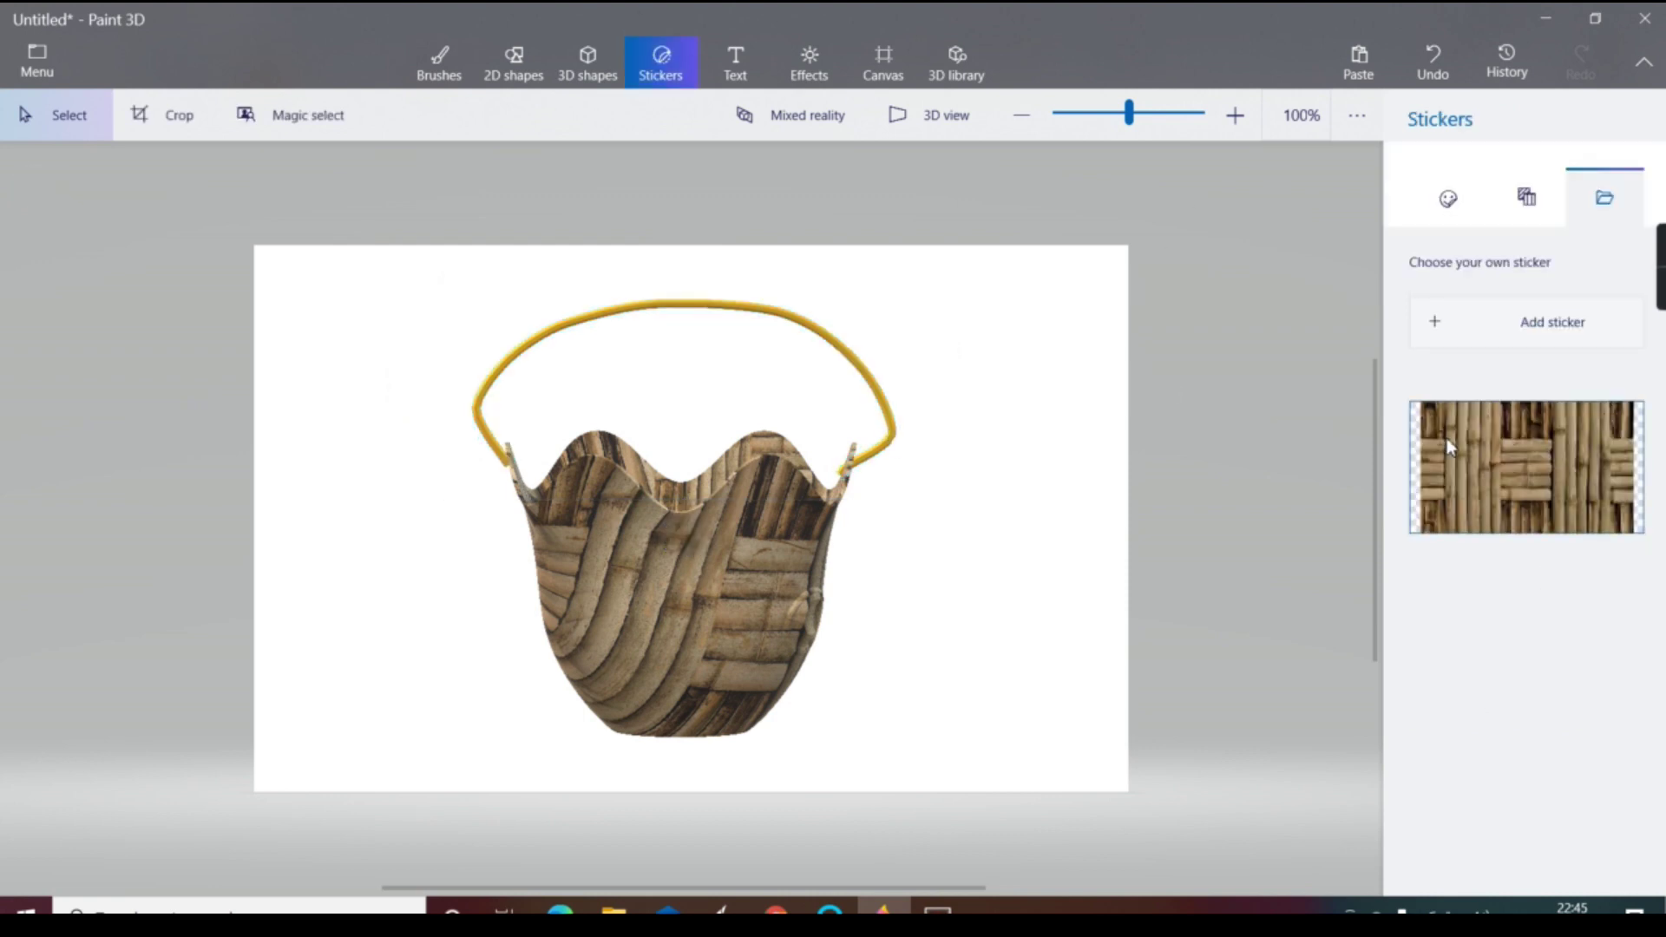
Stamp a bamboo sticker up toward the handle, leaving a stray patch beside the basket
left_click(1520, 432)
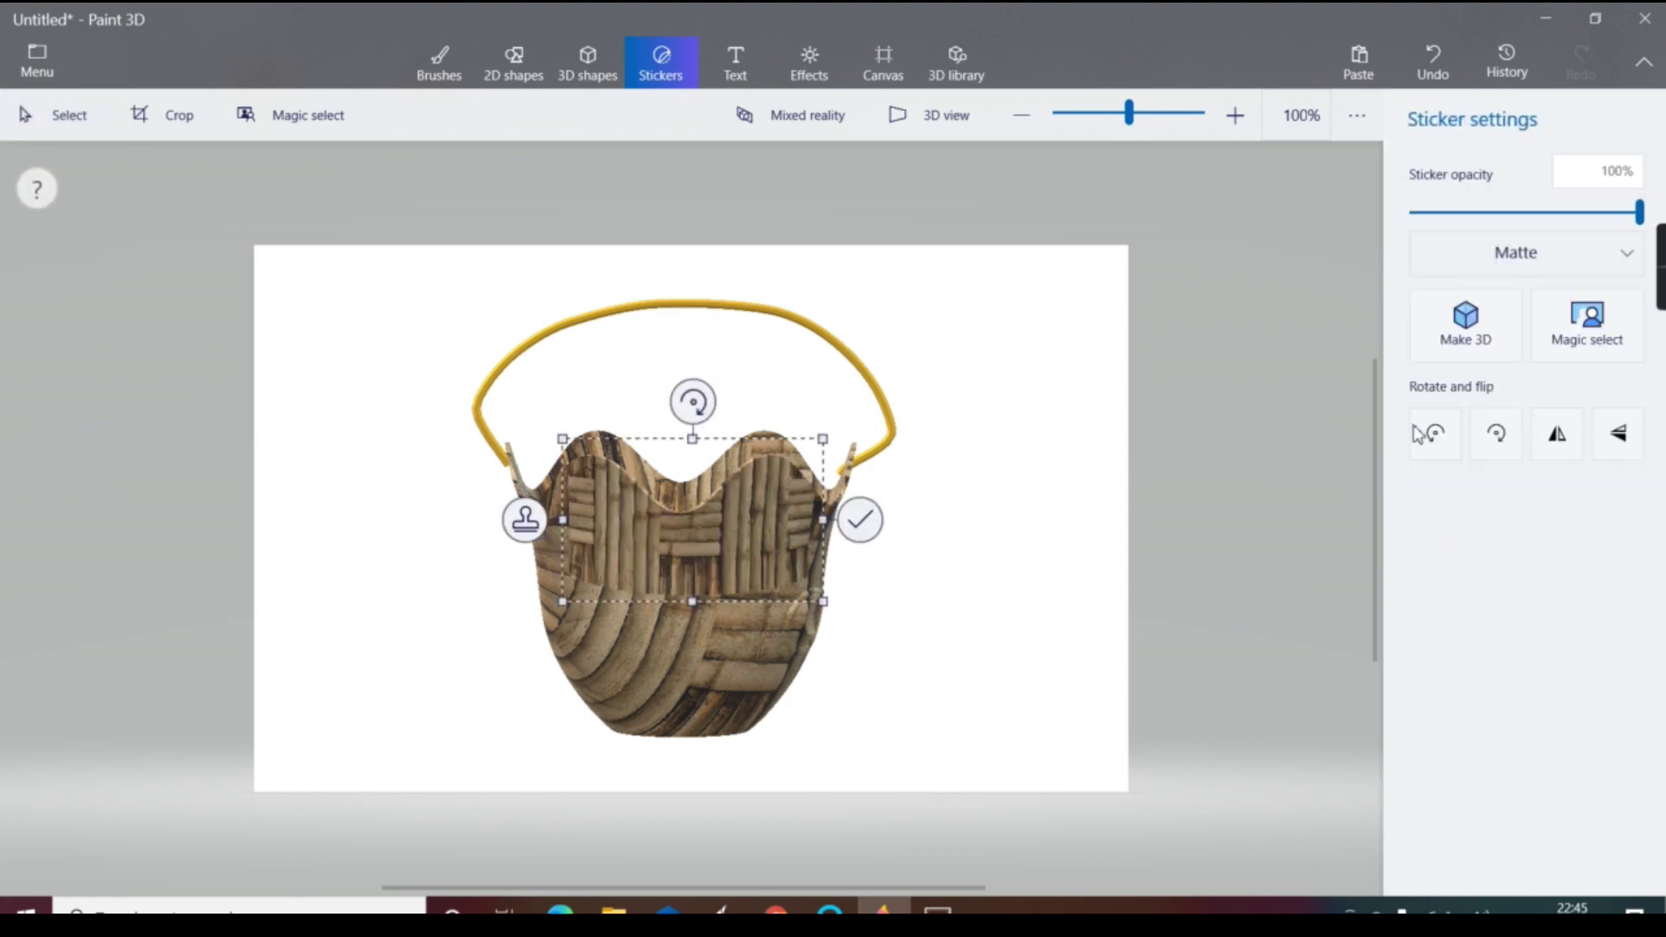
left_click_drag(777, 537, 899, 426)
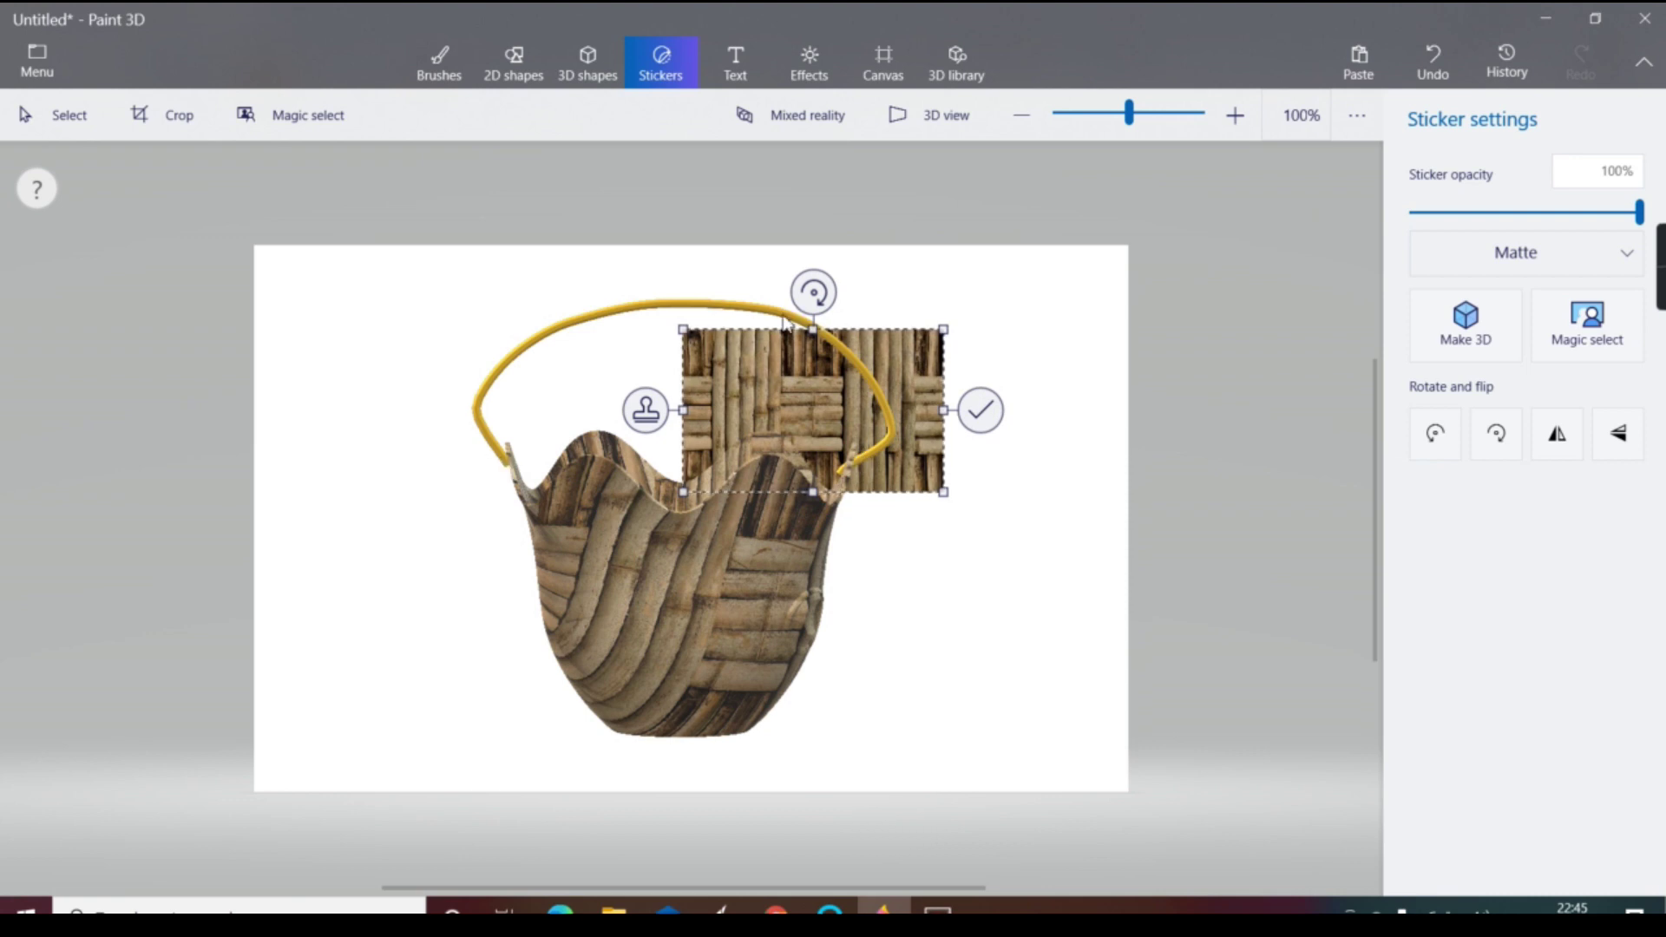
key("Return")
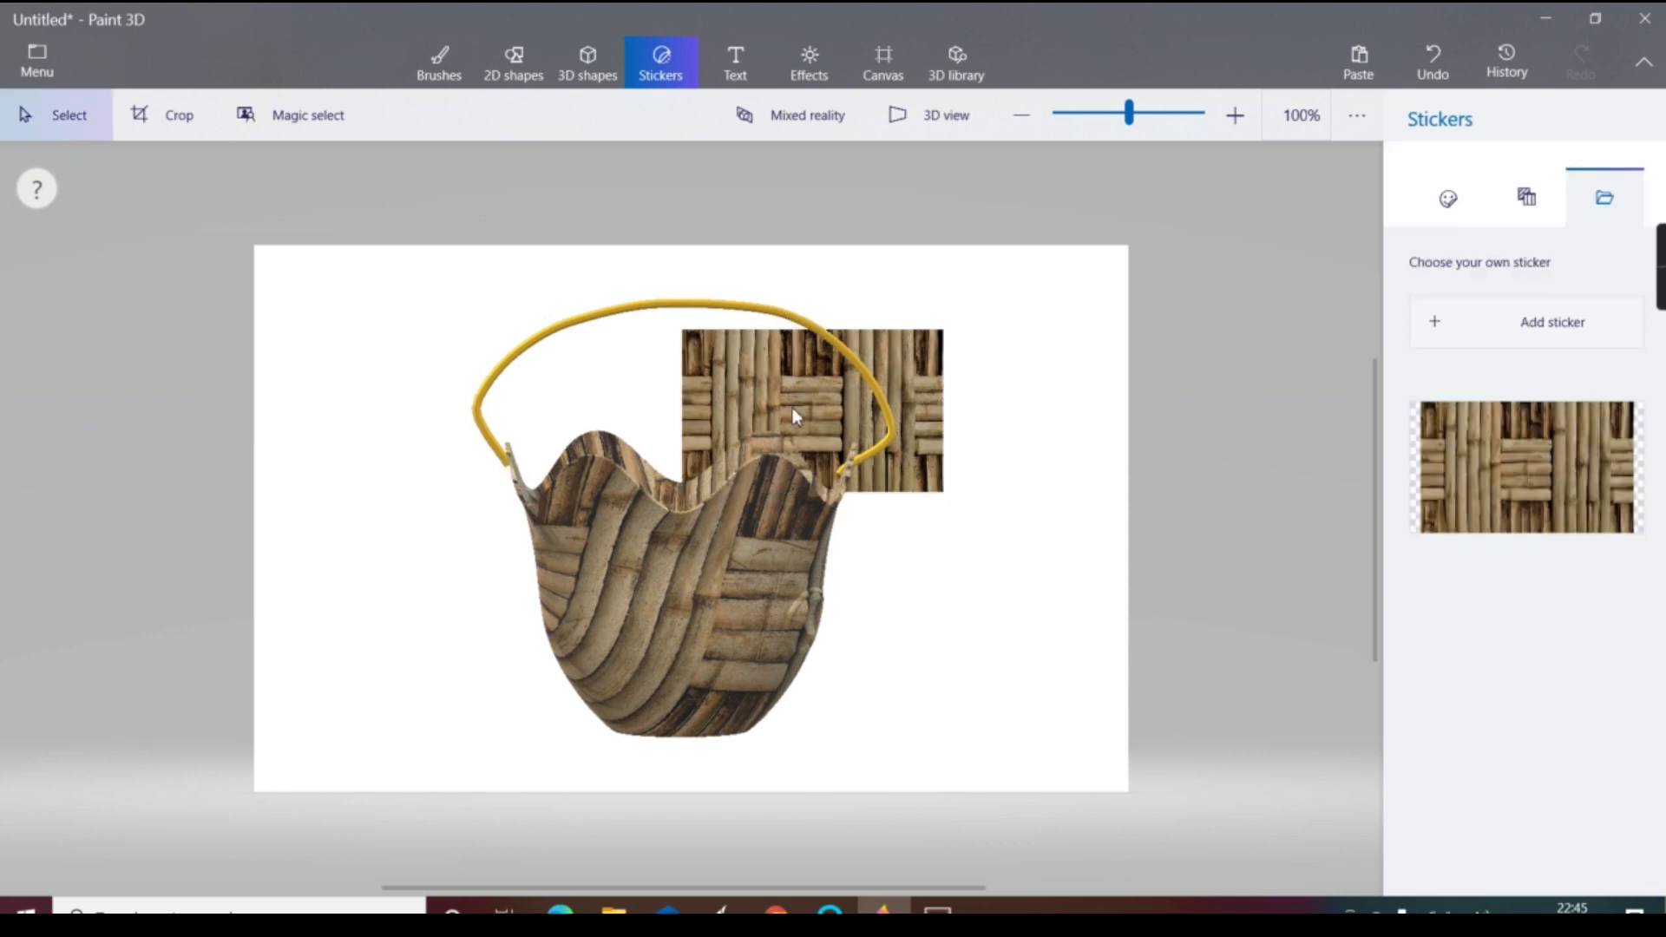
left_click(858, 372)
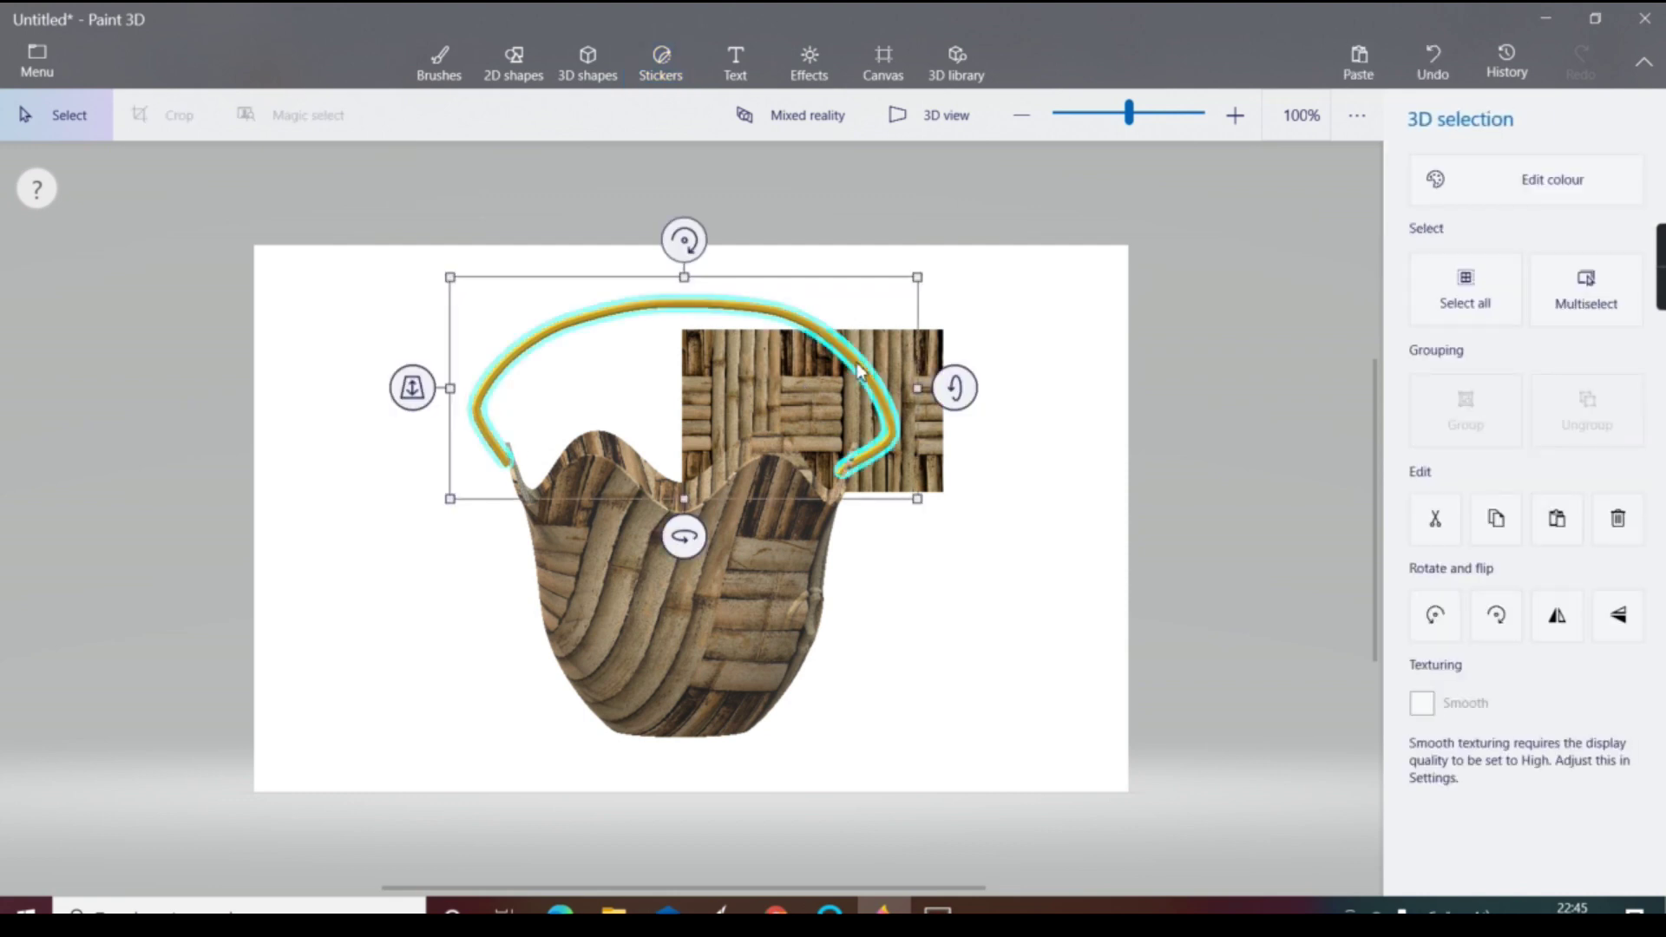
left_click_drag(909, 363, 939, 440)
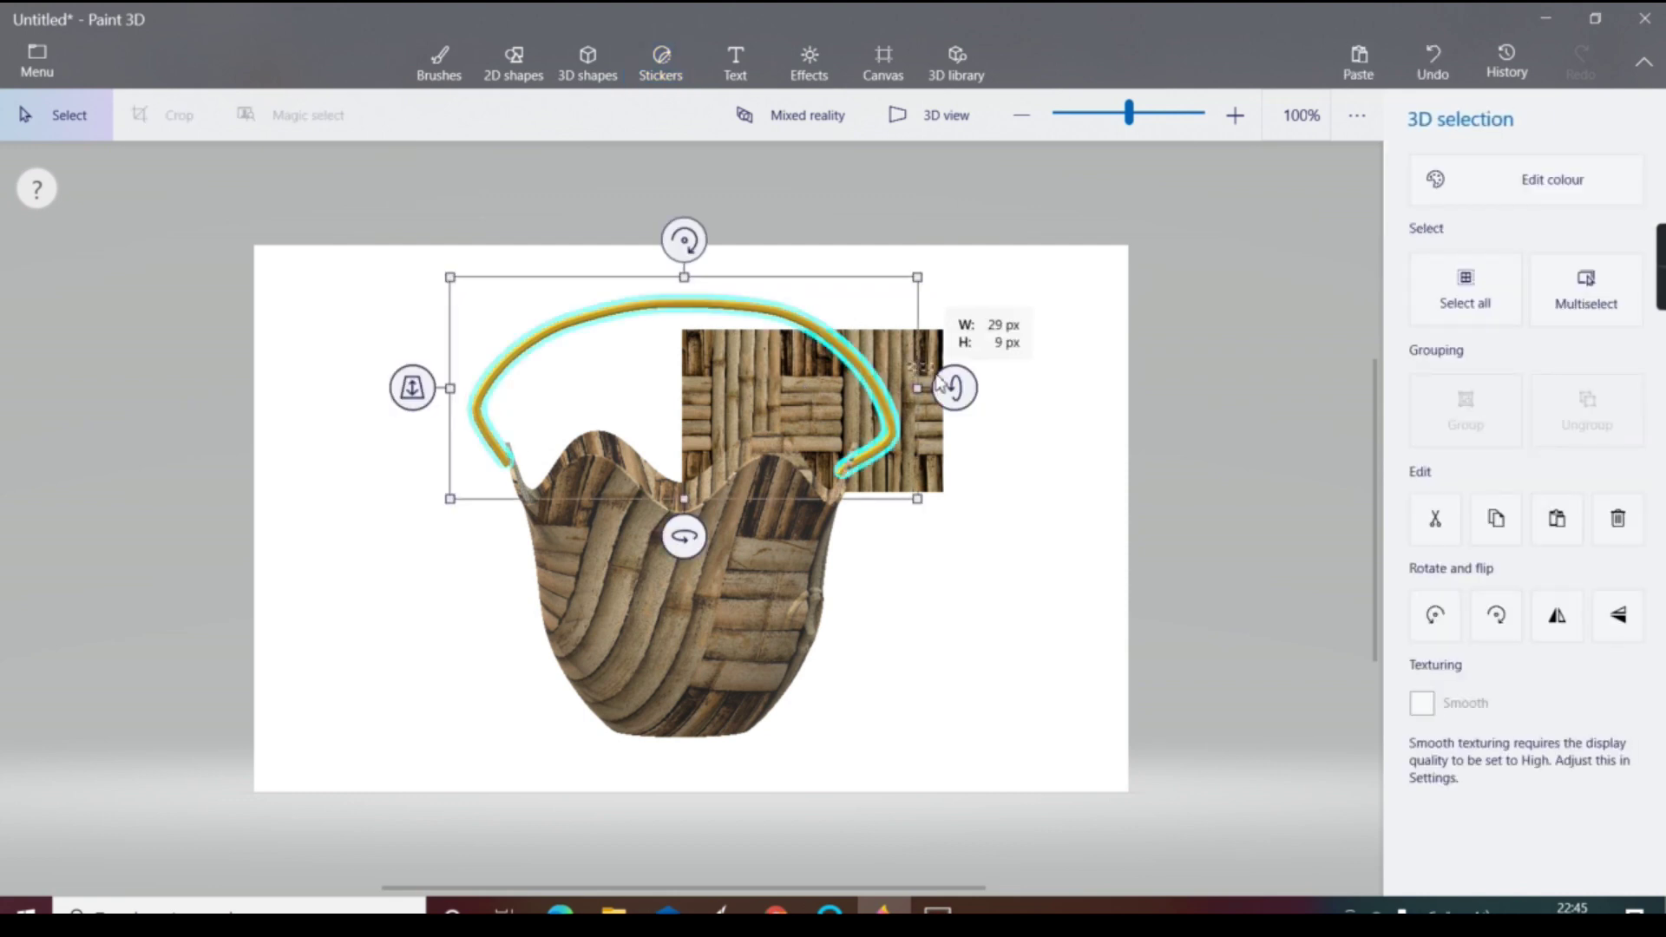
Undo the stray patch and place a new bamboo sticker over the basket's upper left
left_click(931, 468)
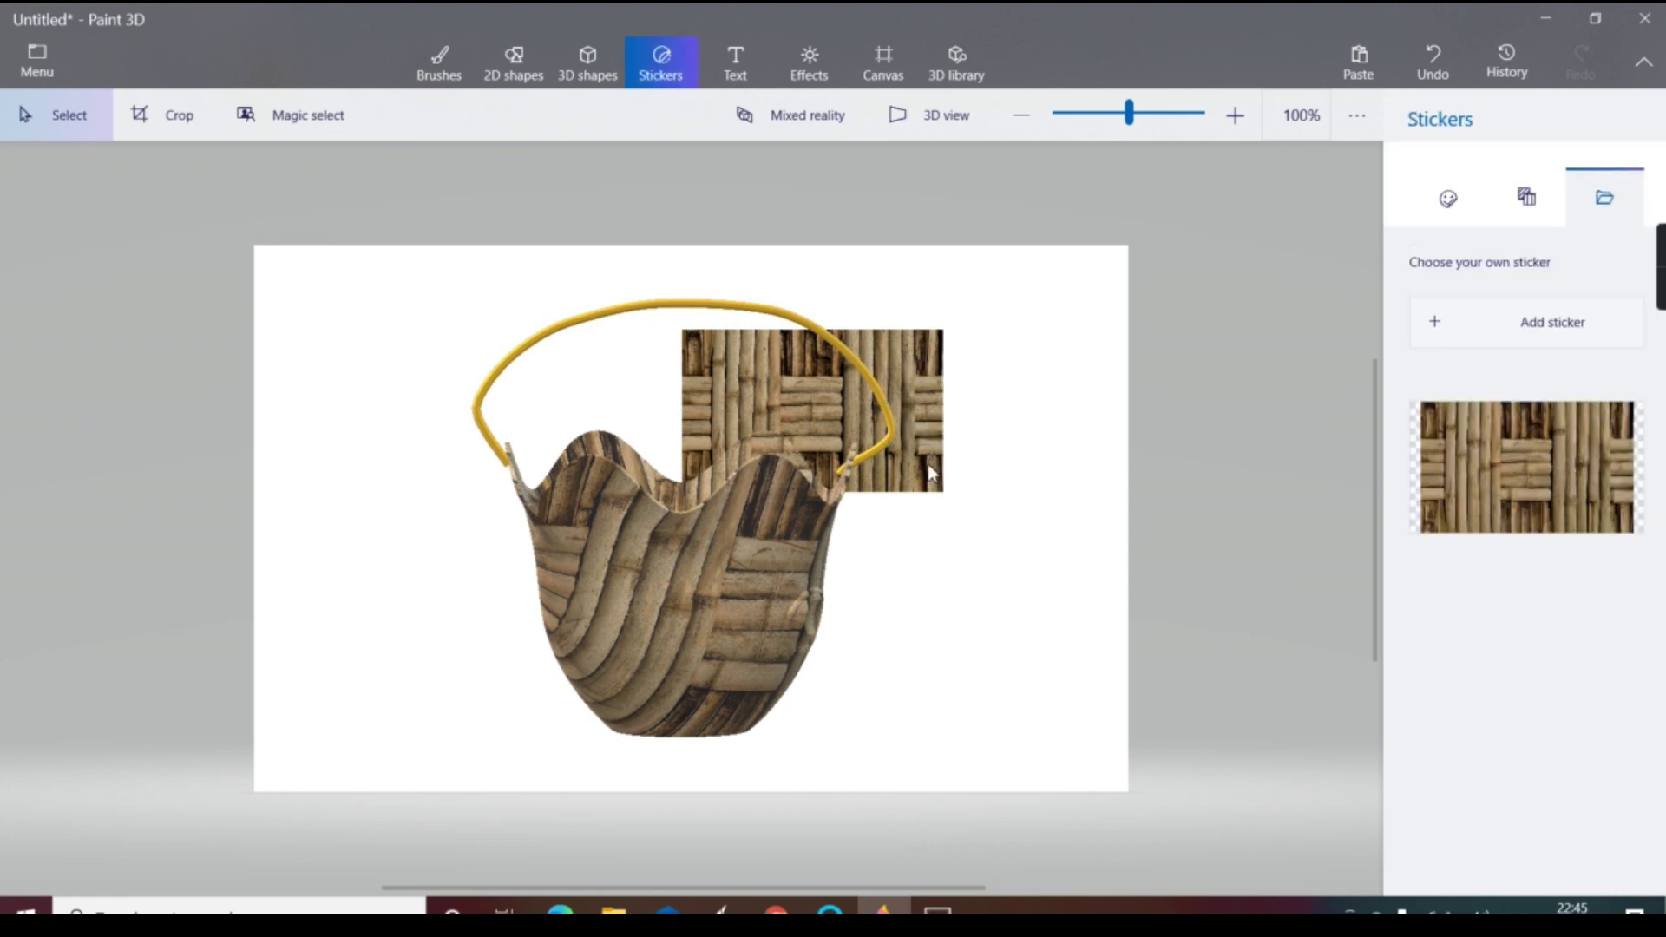
key("ctrl+z")
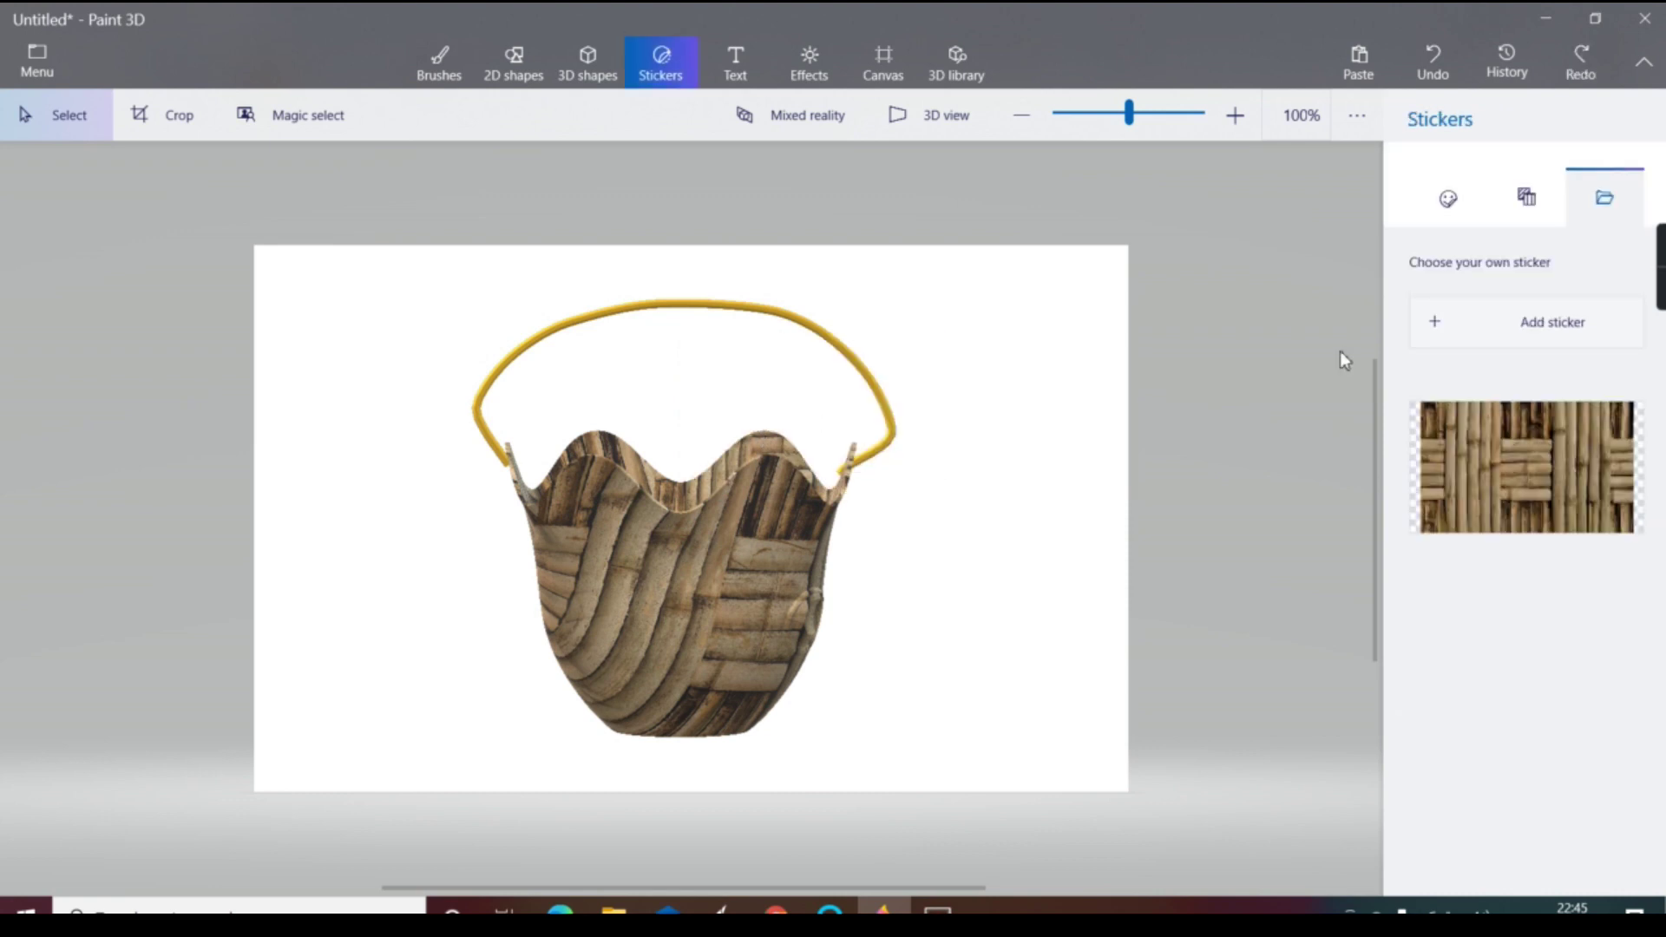
left_click(1518, 447)
mouse_move(657, 541)
left_mouse_down()
mouse_move(857, 463)
mouse_move(848, 493)
mouse_move(861, 394)
mouse_move(498, 474)
left_mouse_up()
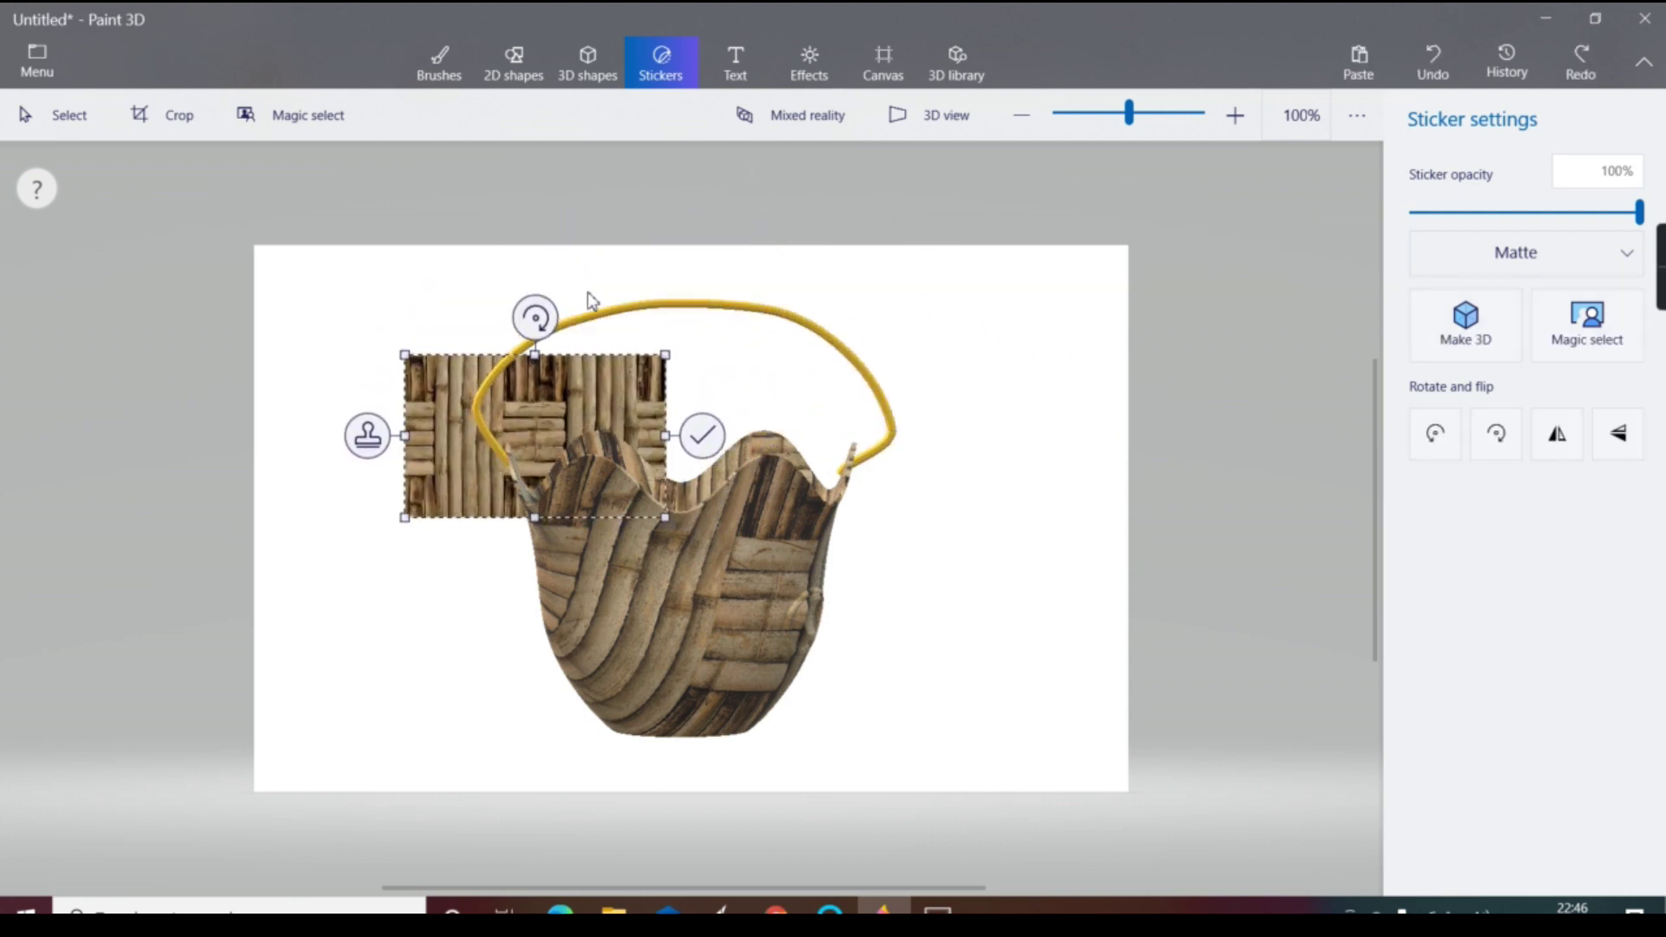
Stamp the upper-left bamboo patch, then undo it and select the basket handle
left_click(606, 319)
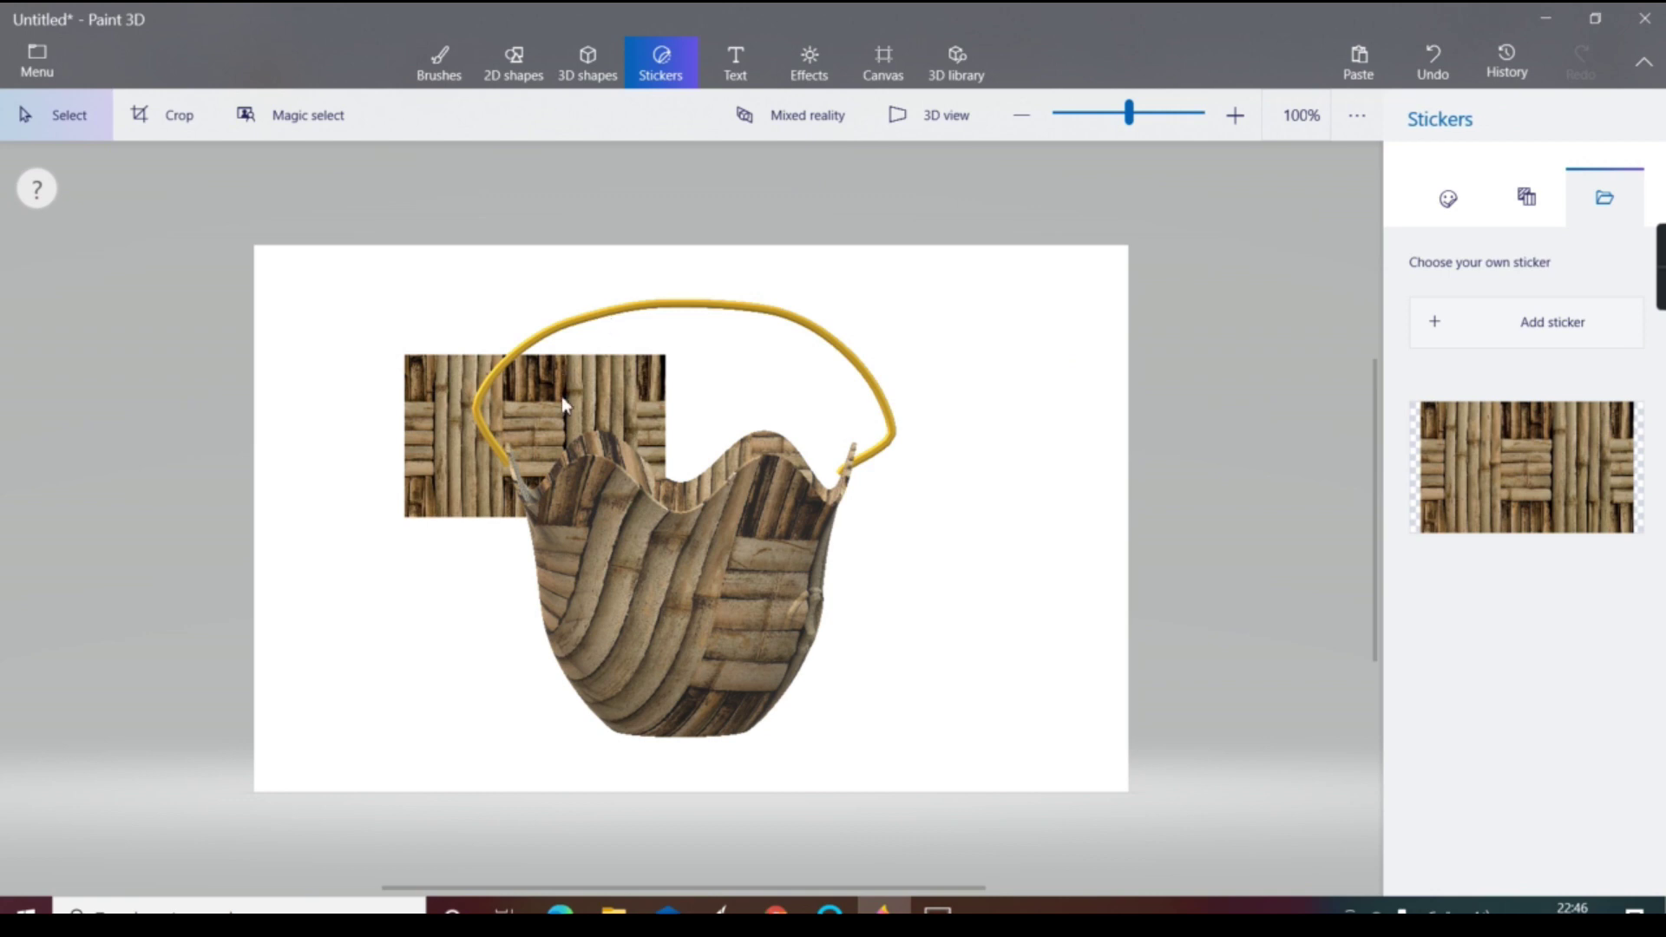
key("ctrl+z")
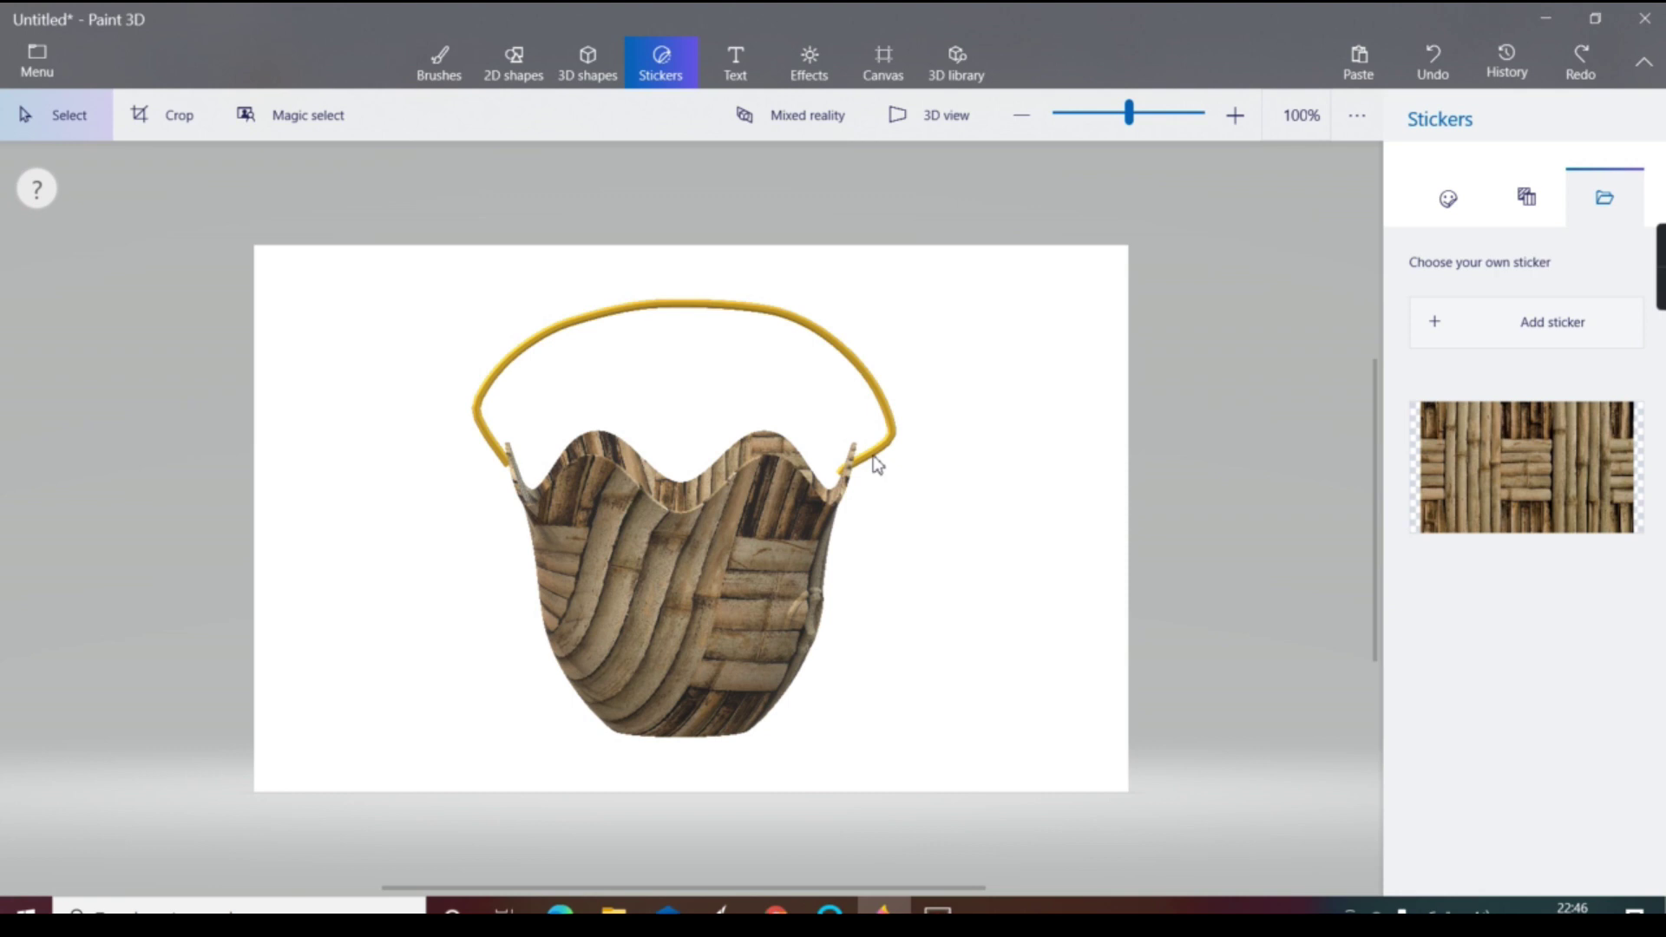
left_click(875, 462)
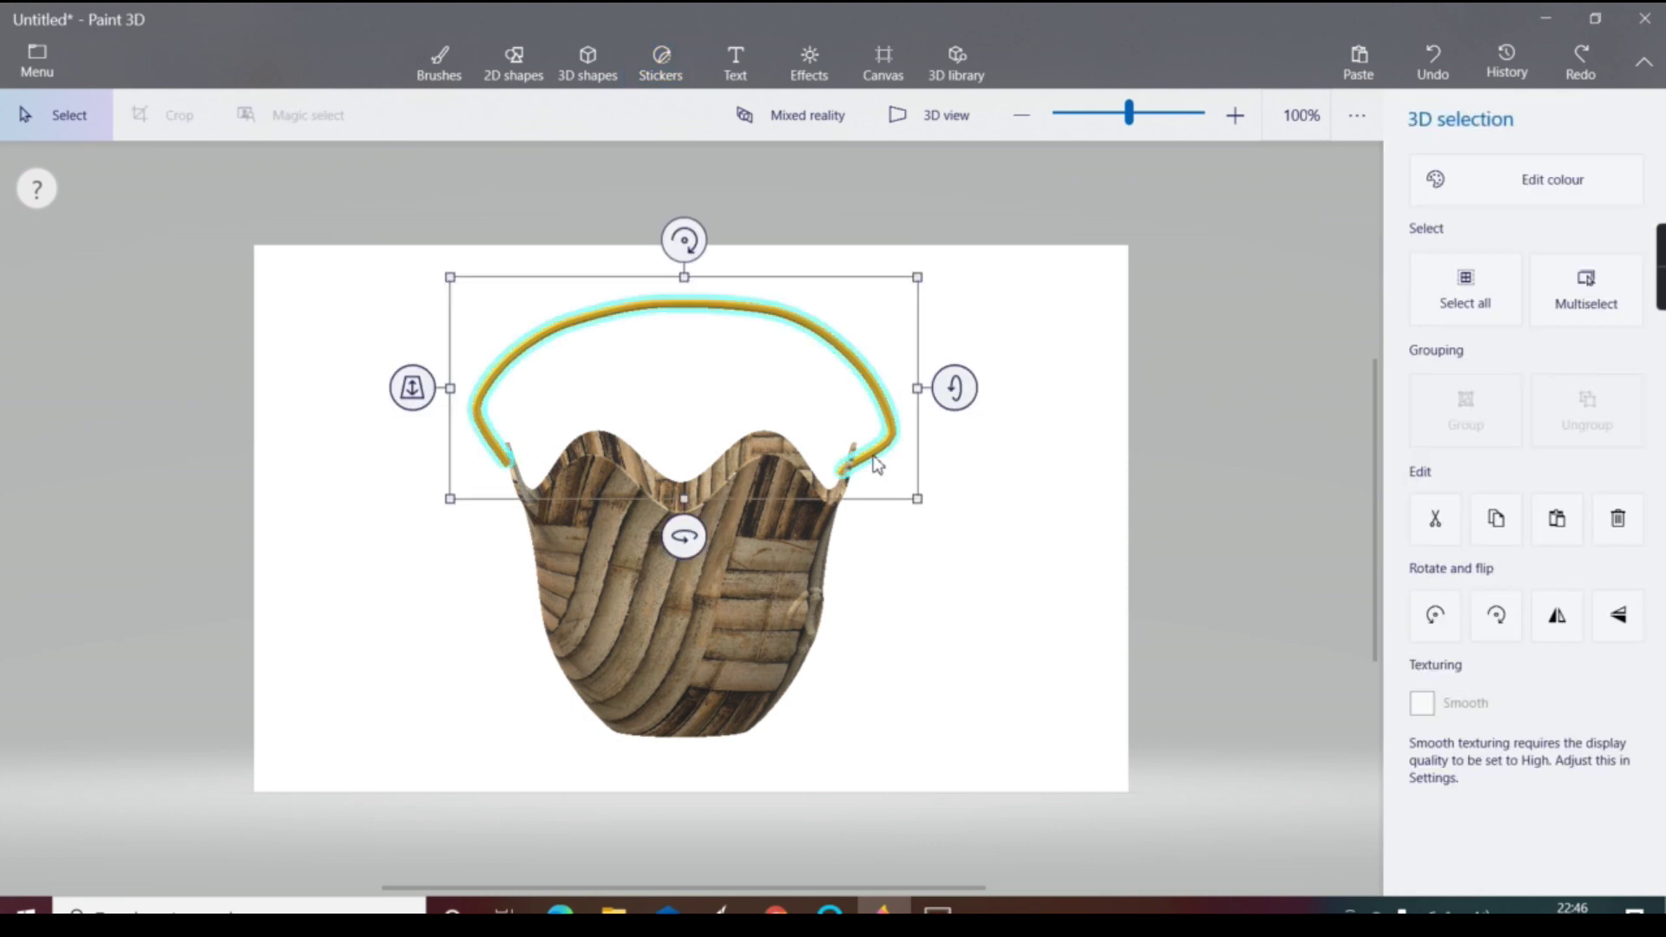
Place a bamboo sticker, move it up-right over the handle's right side, and stamp it
left_click(679, 78)
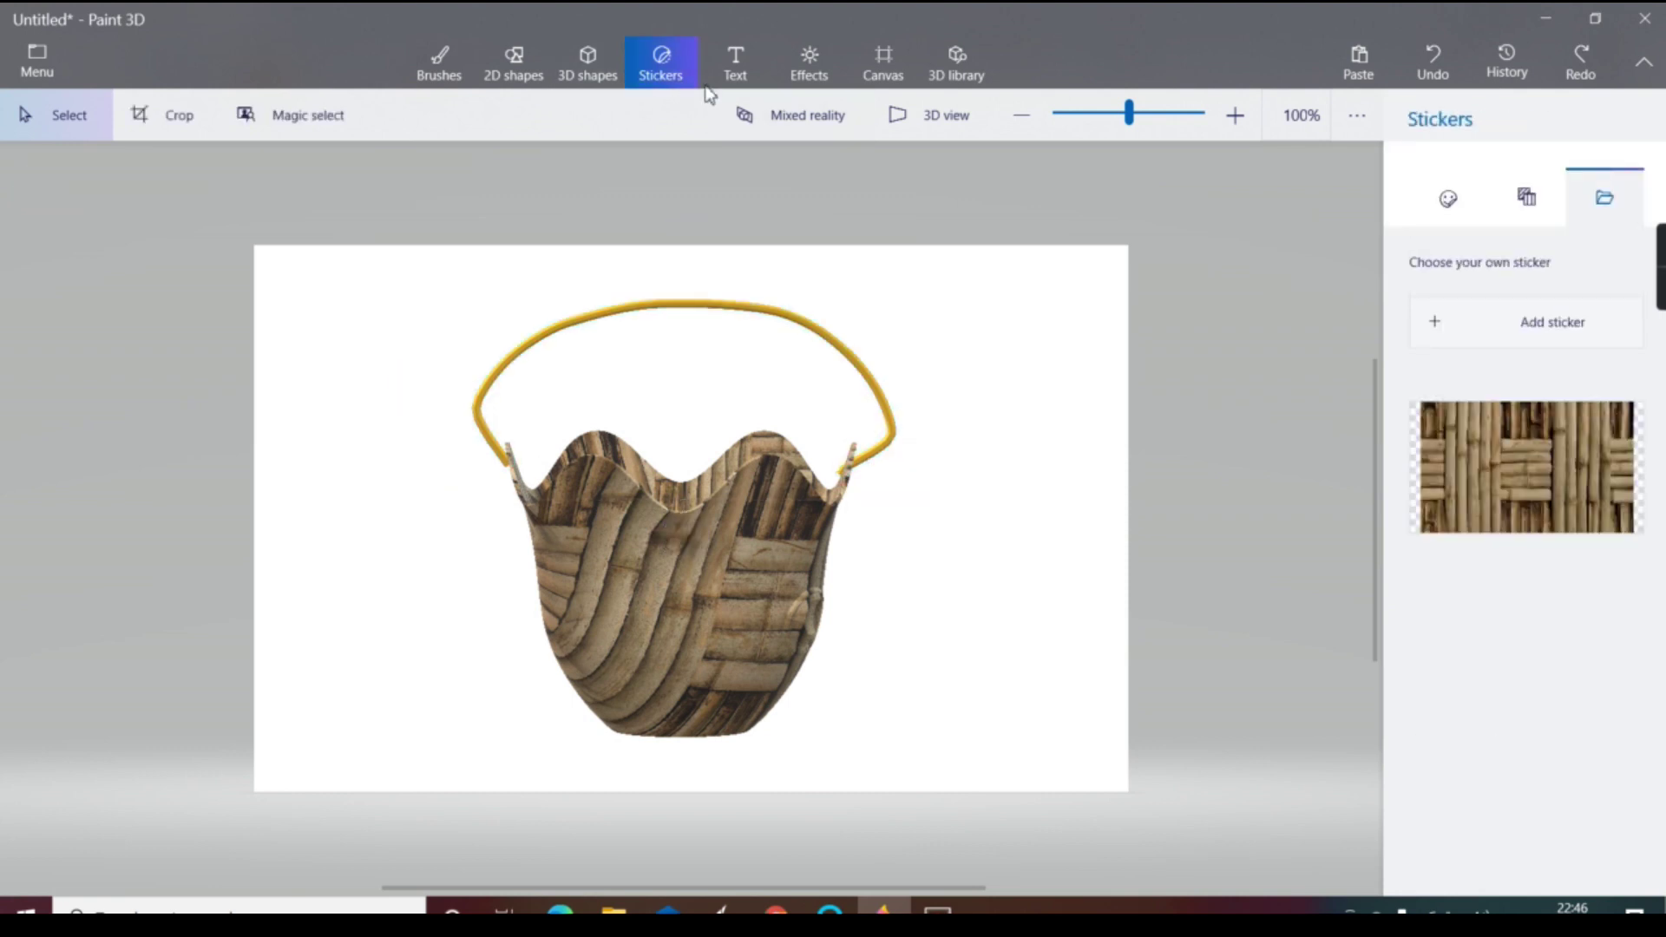
left_click(1544, 521)
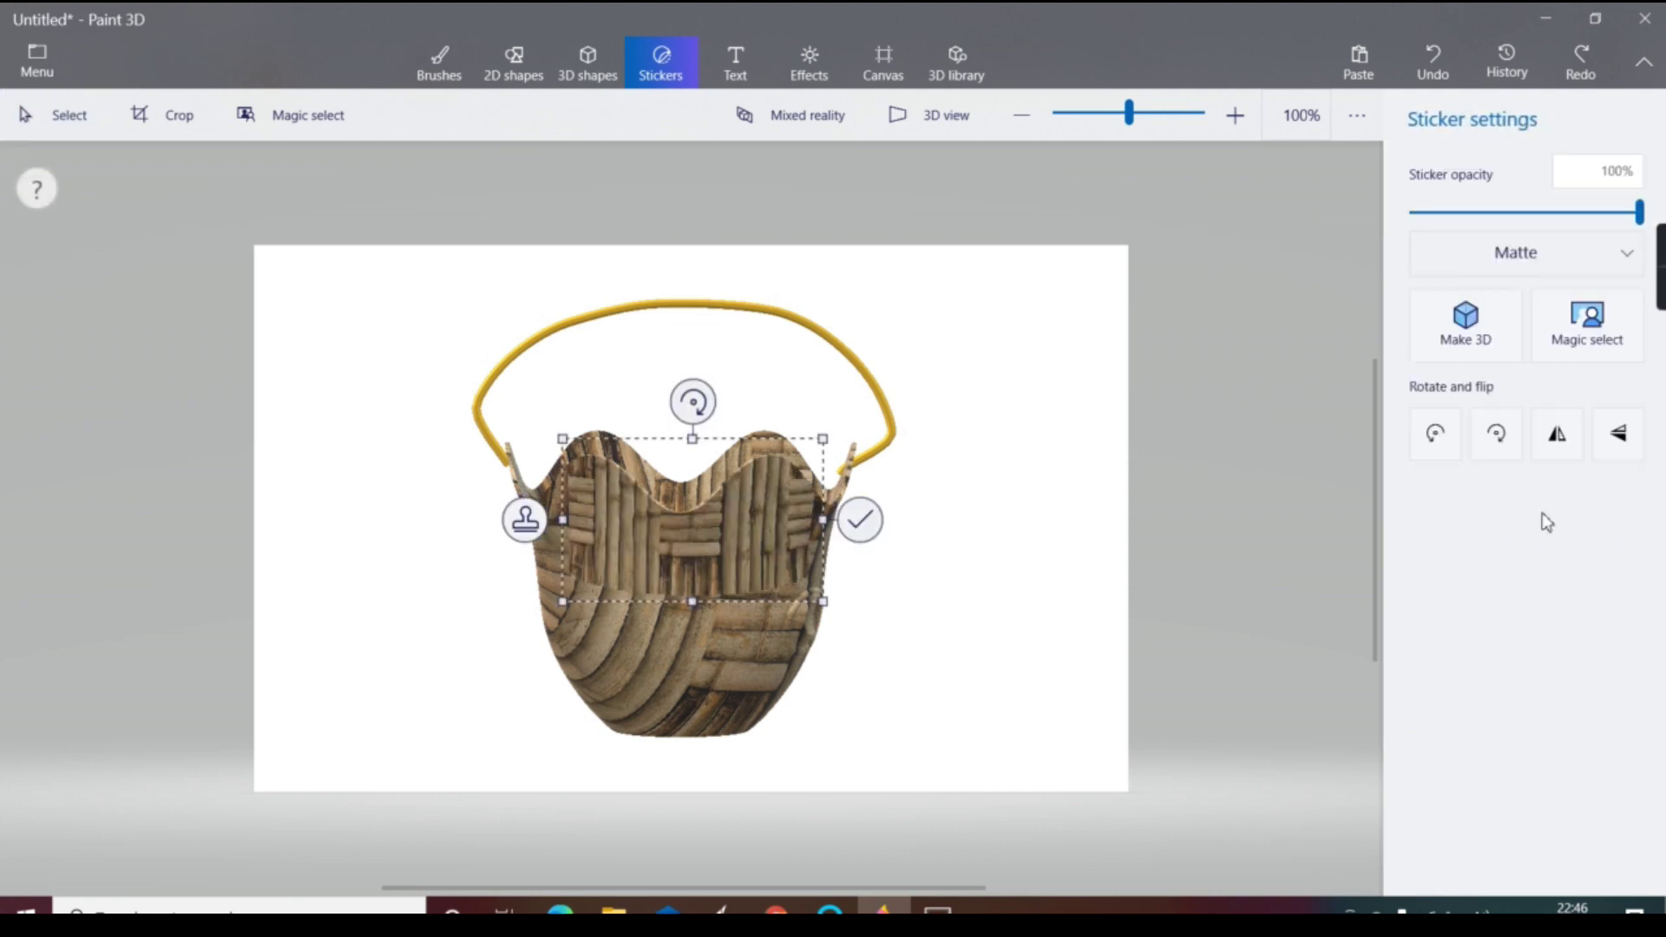
left_click_drag(774, 546, 817, 396)
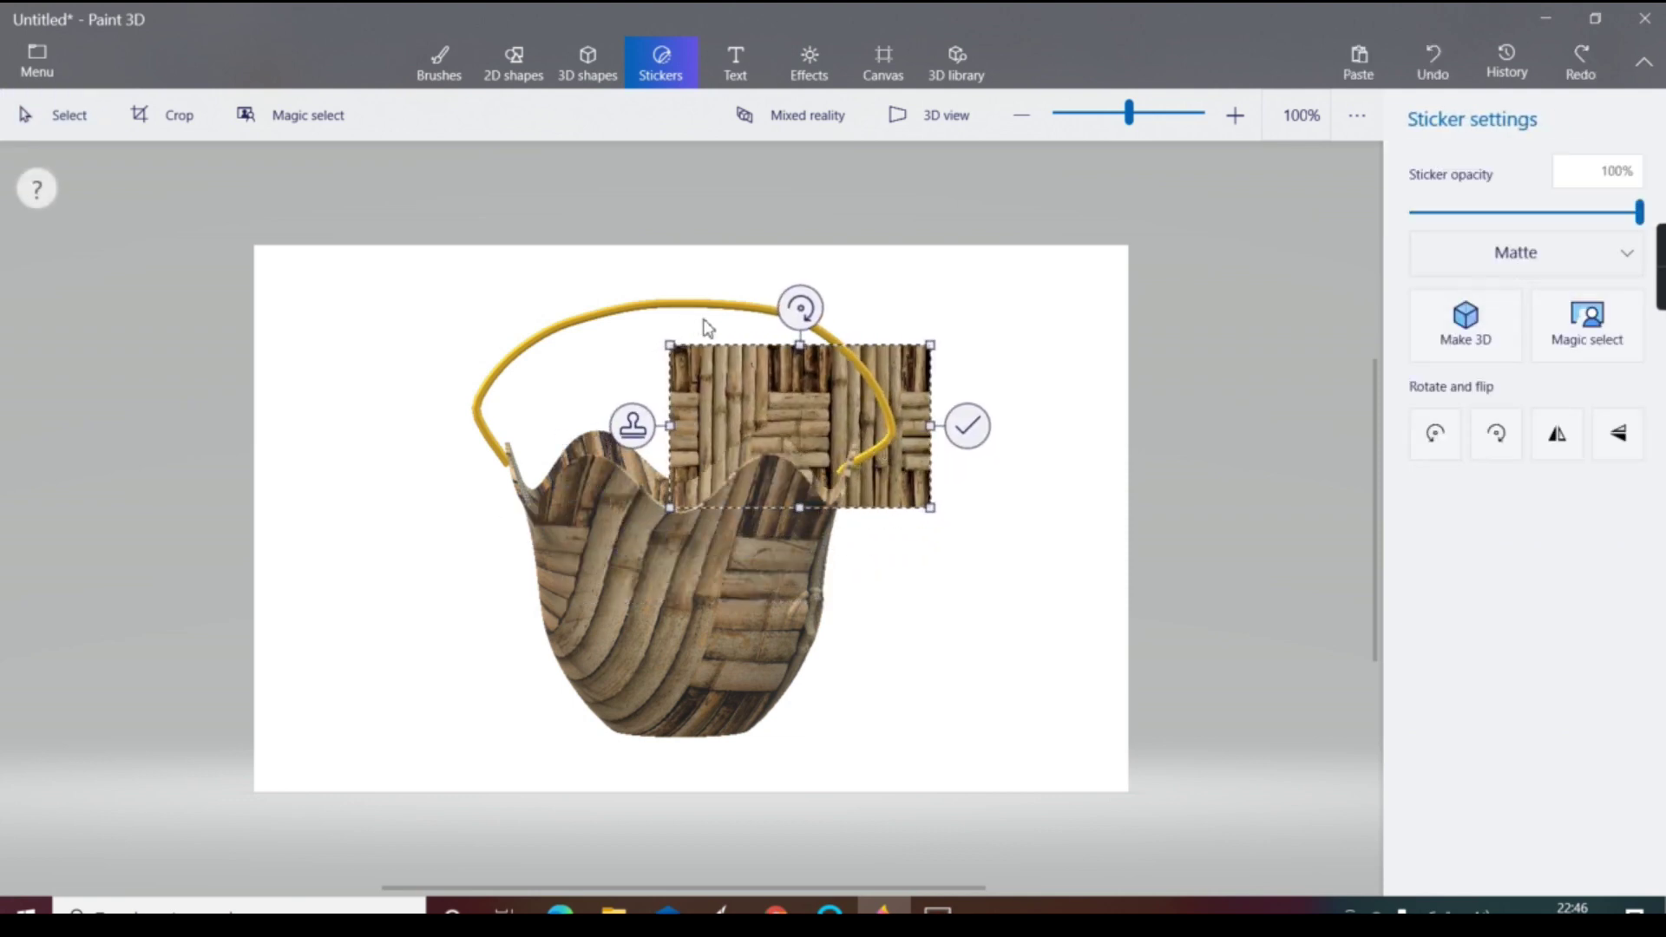
left_click(729, 317)
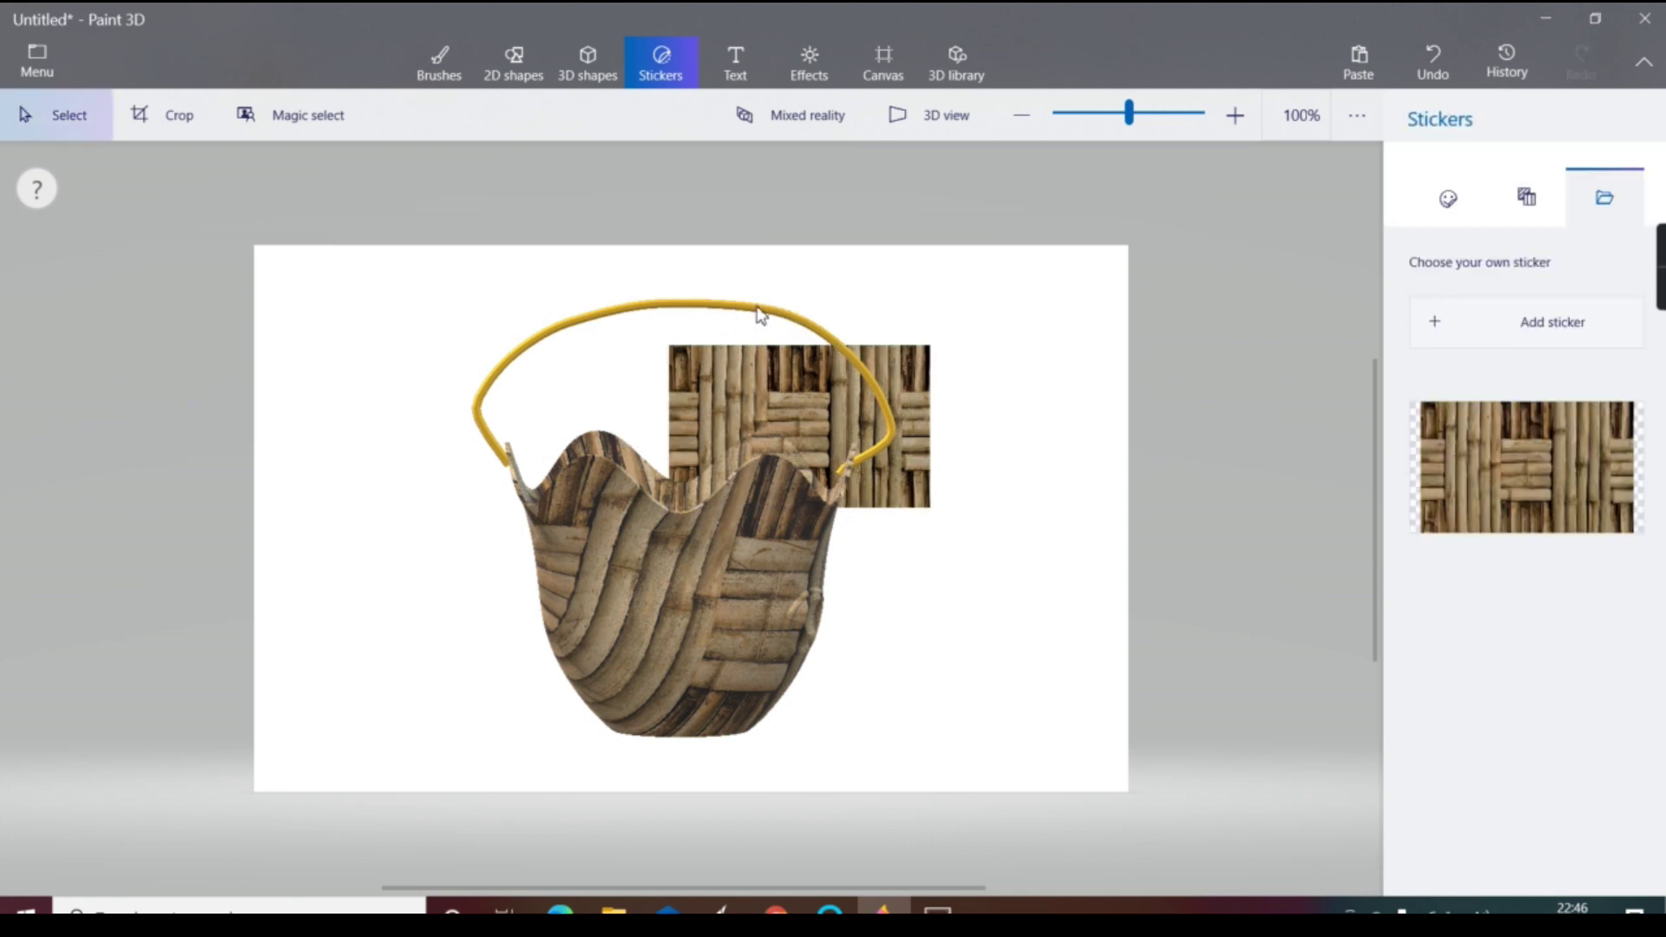
Undo the bamboo patch stamped over the handle
left_click(760, 315)
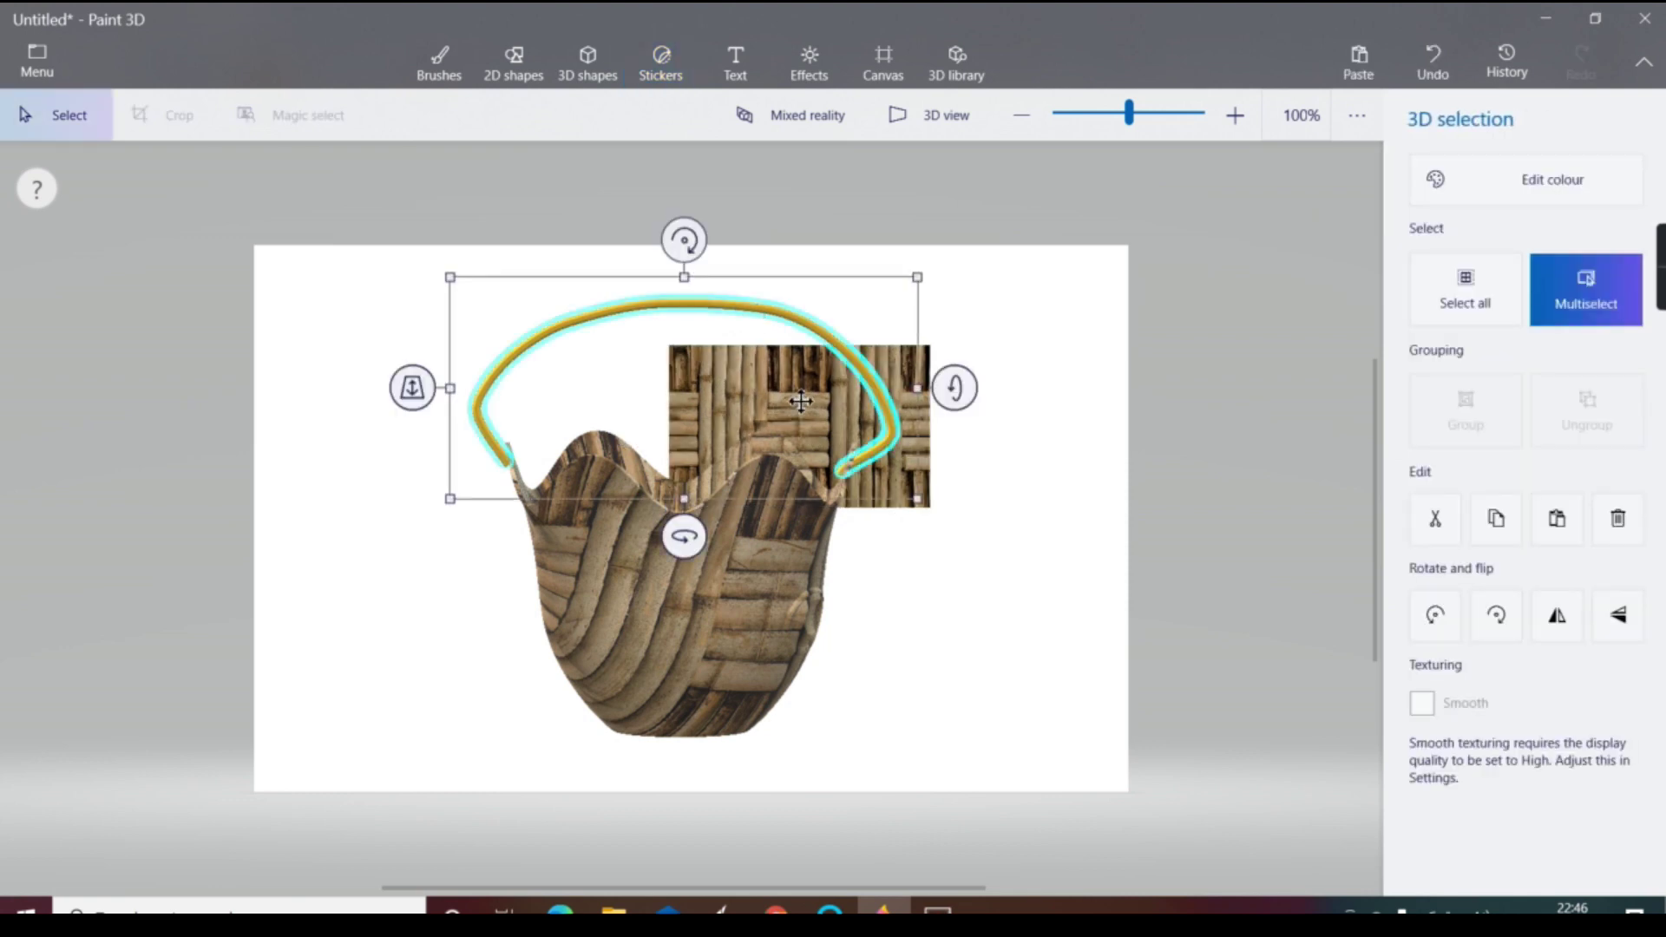
key("Escape")
key("ctrl+z")
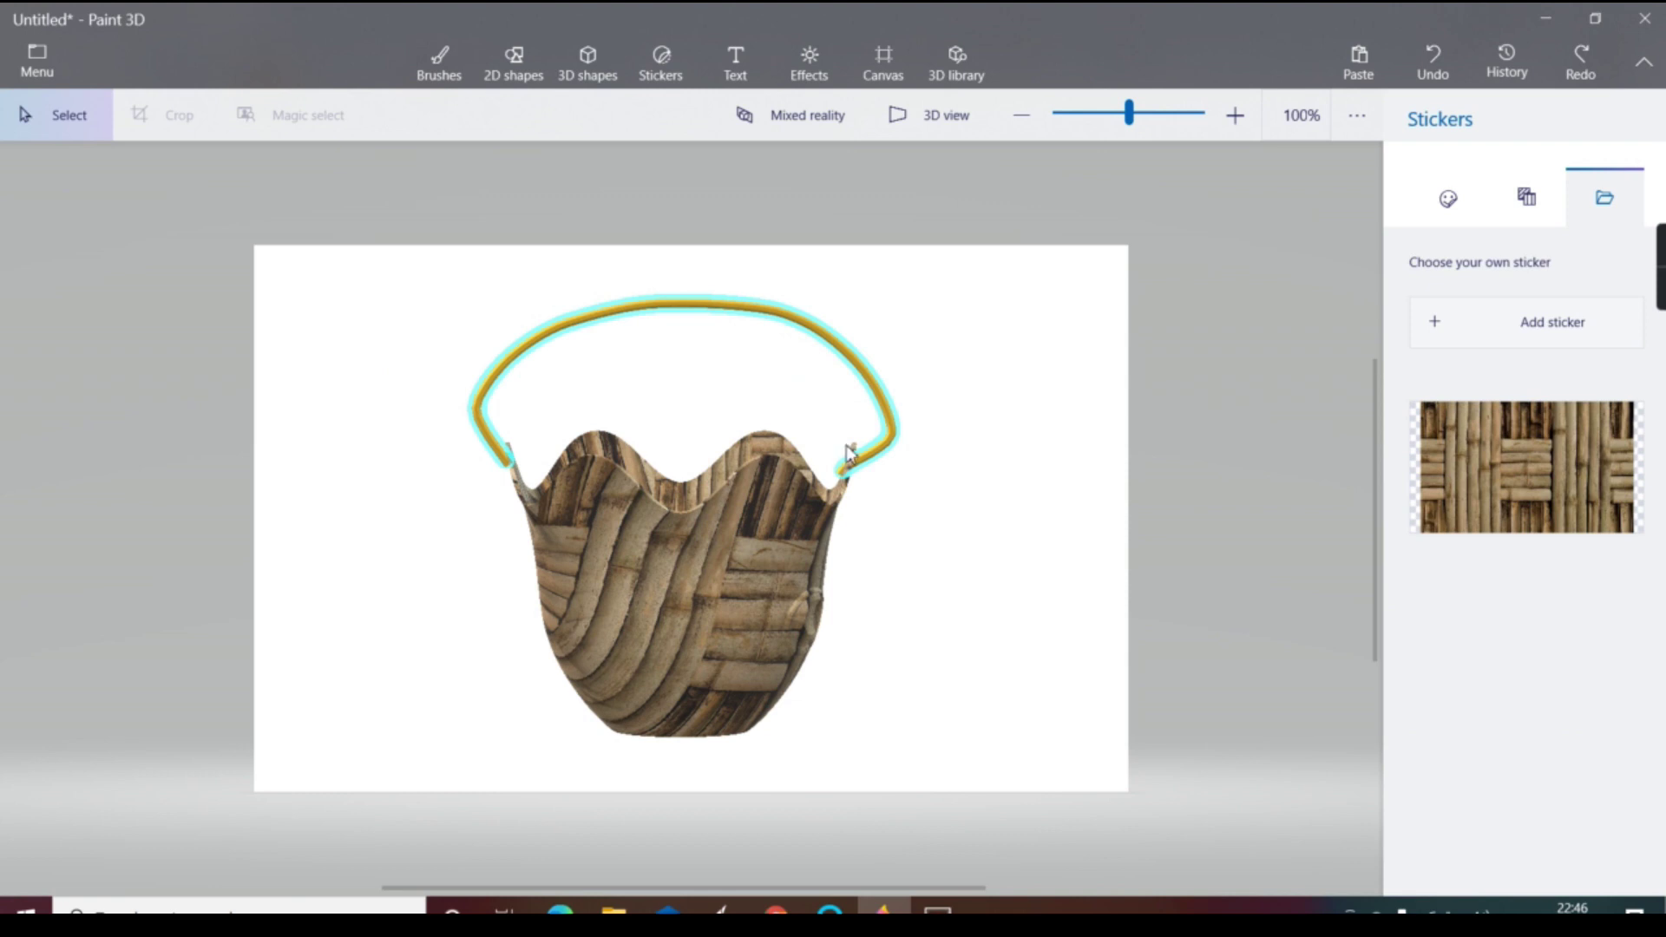
Lay a fresh, unstamped bamboo sticker from Stickers over the handle's right side
left_click(864, 464)
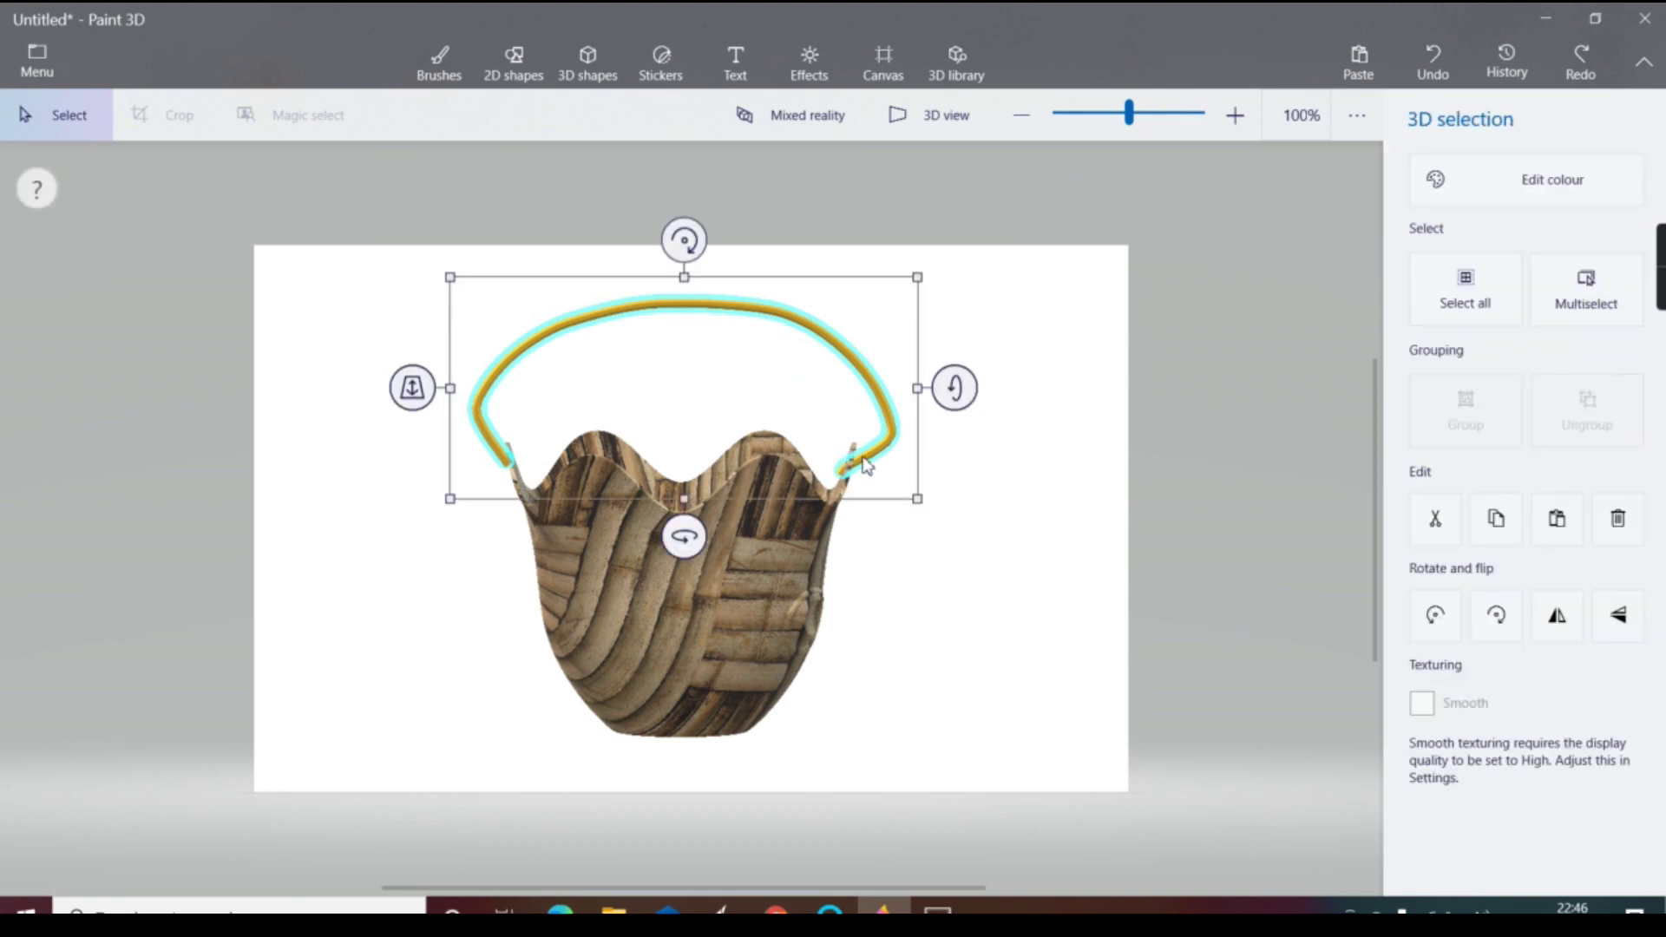
left_click(647, 82)
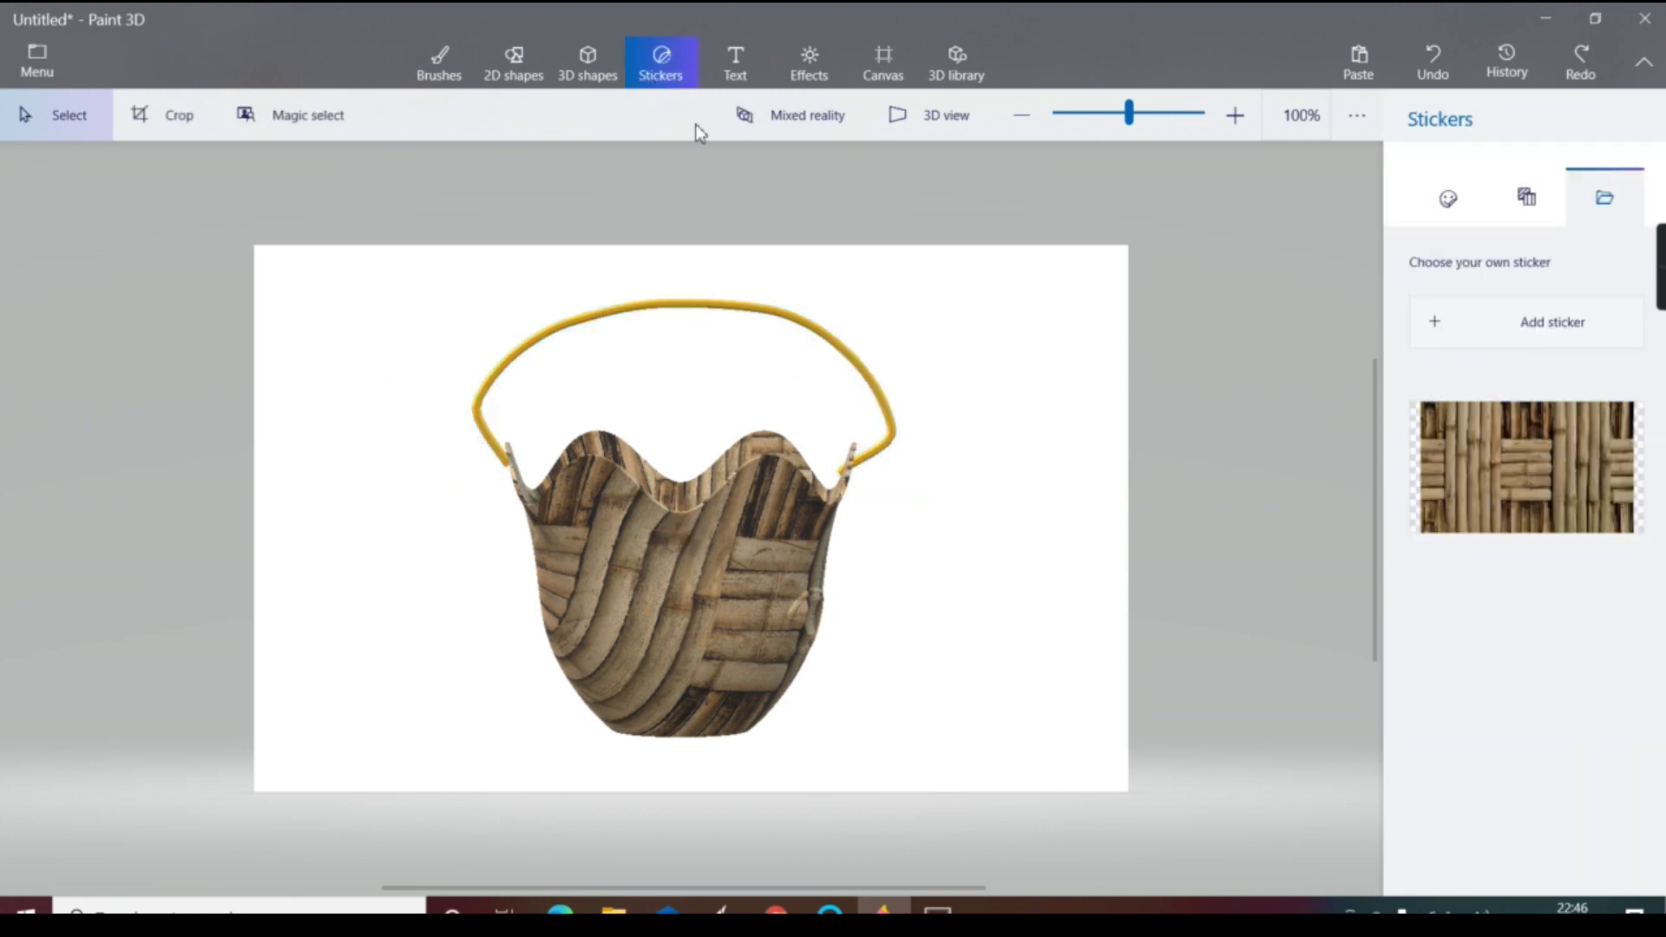
left_click(887, 453)
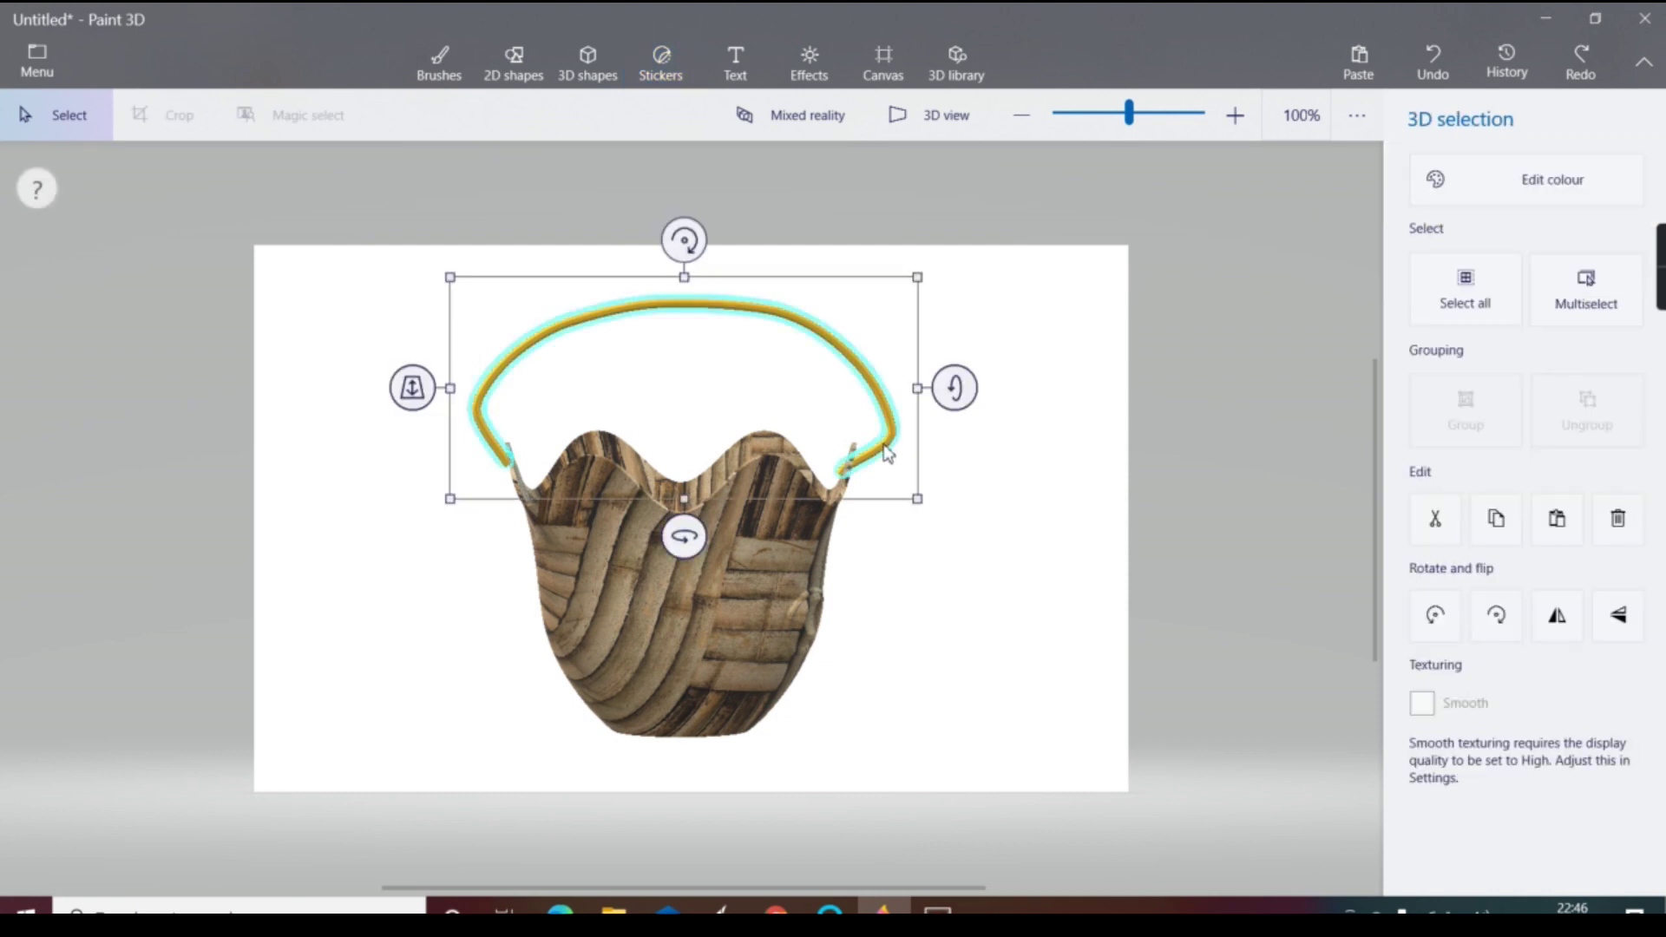
left_click(665, 65)
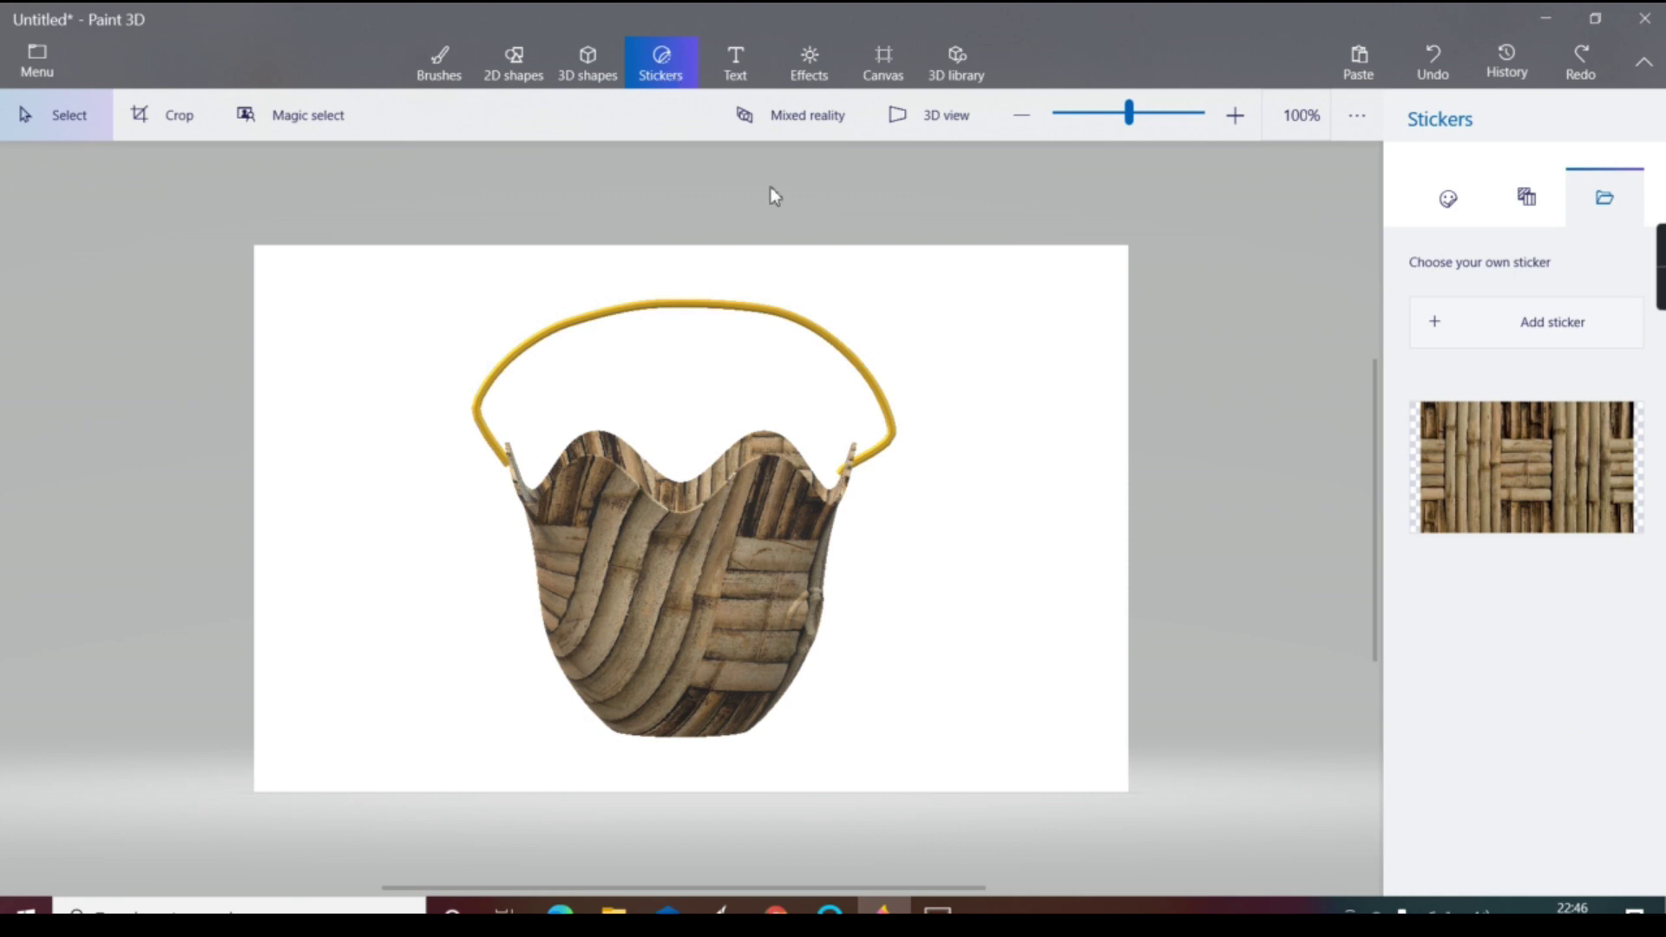
left_click(875, 383)
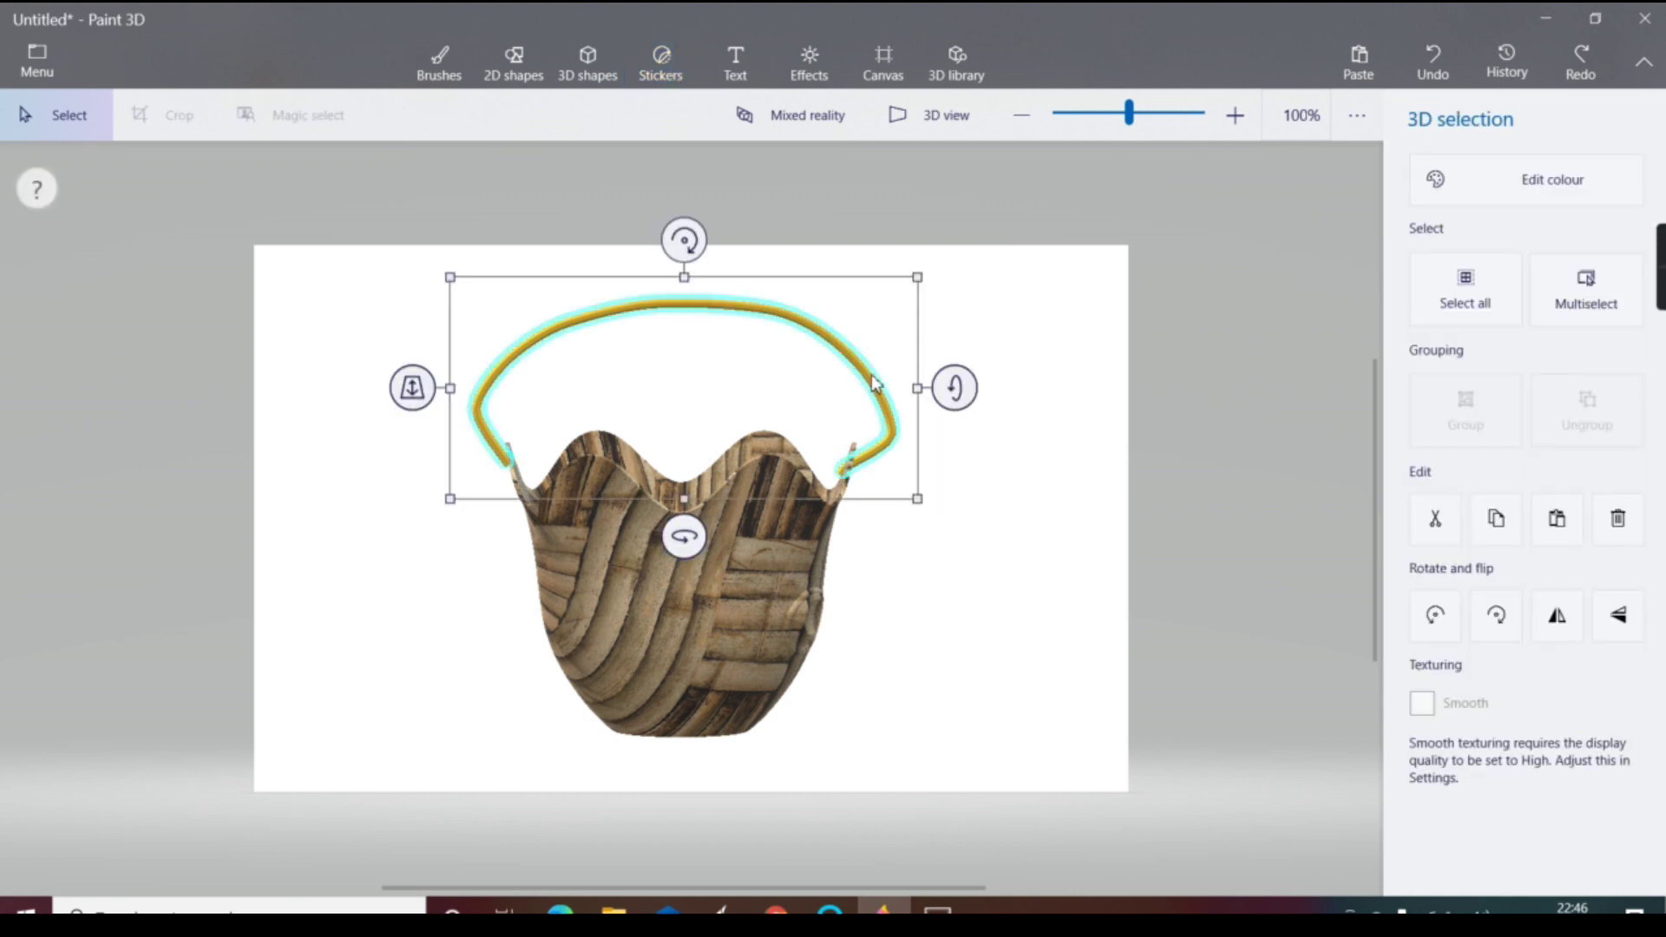
left_click(665, 66)
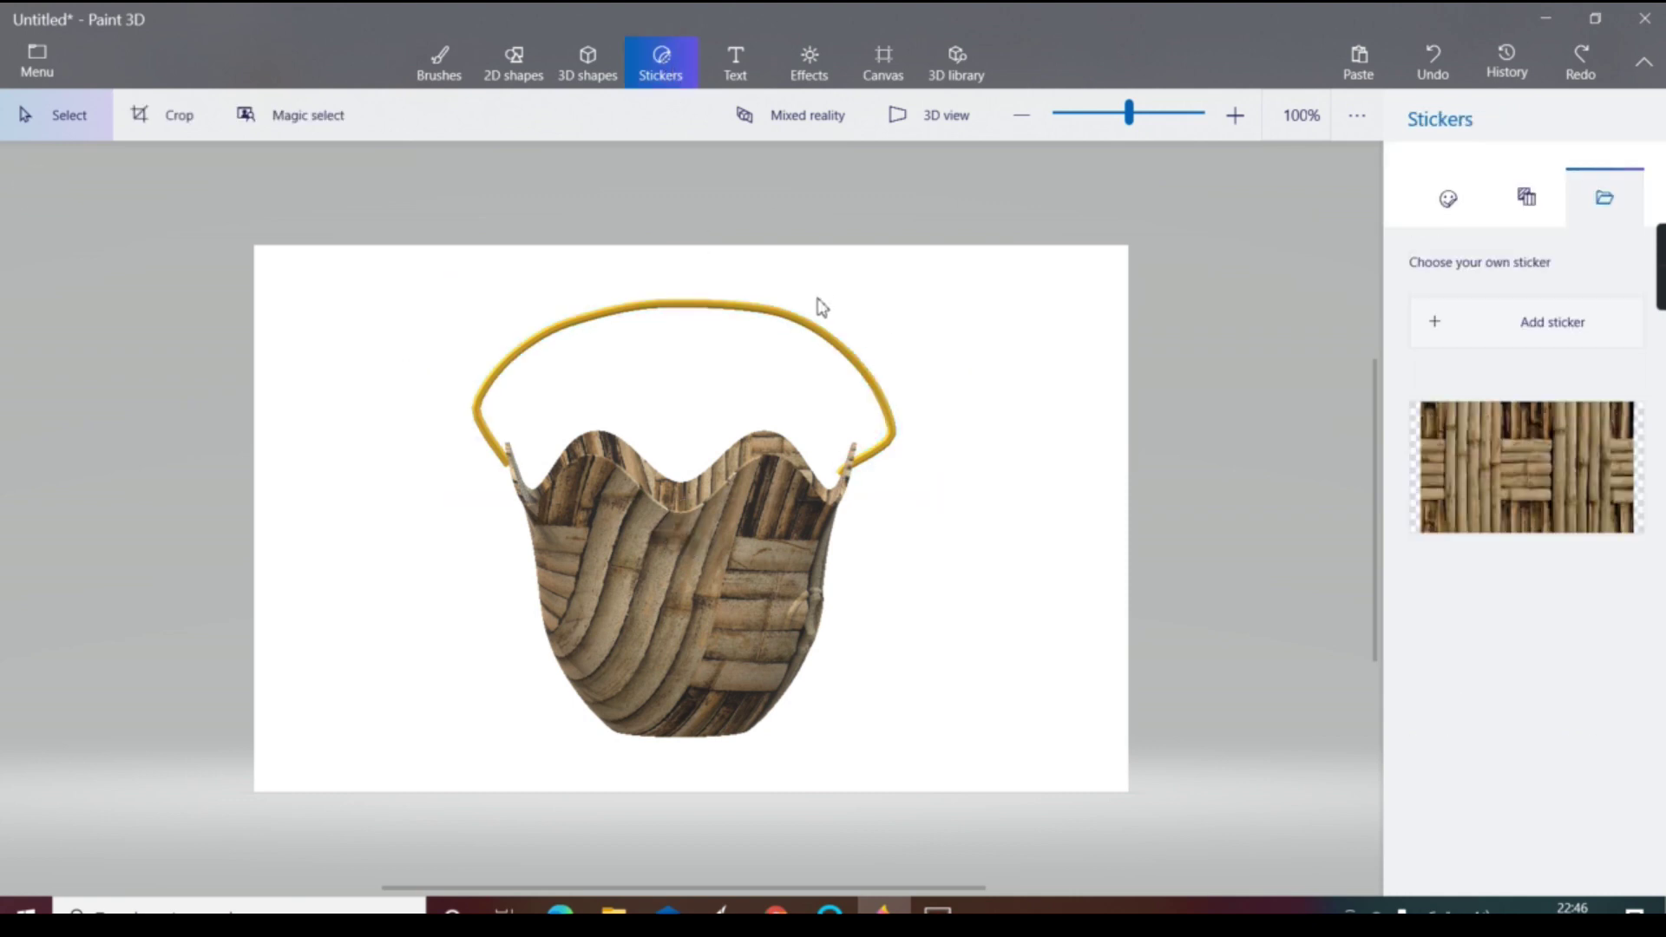
left_click(848, 365)
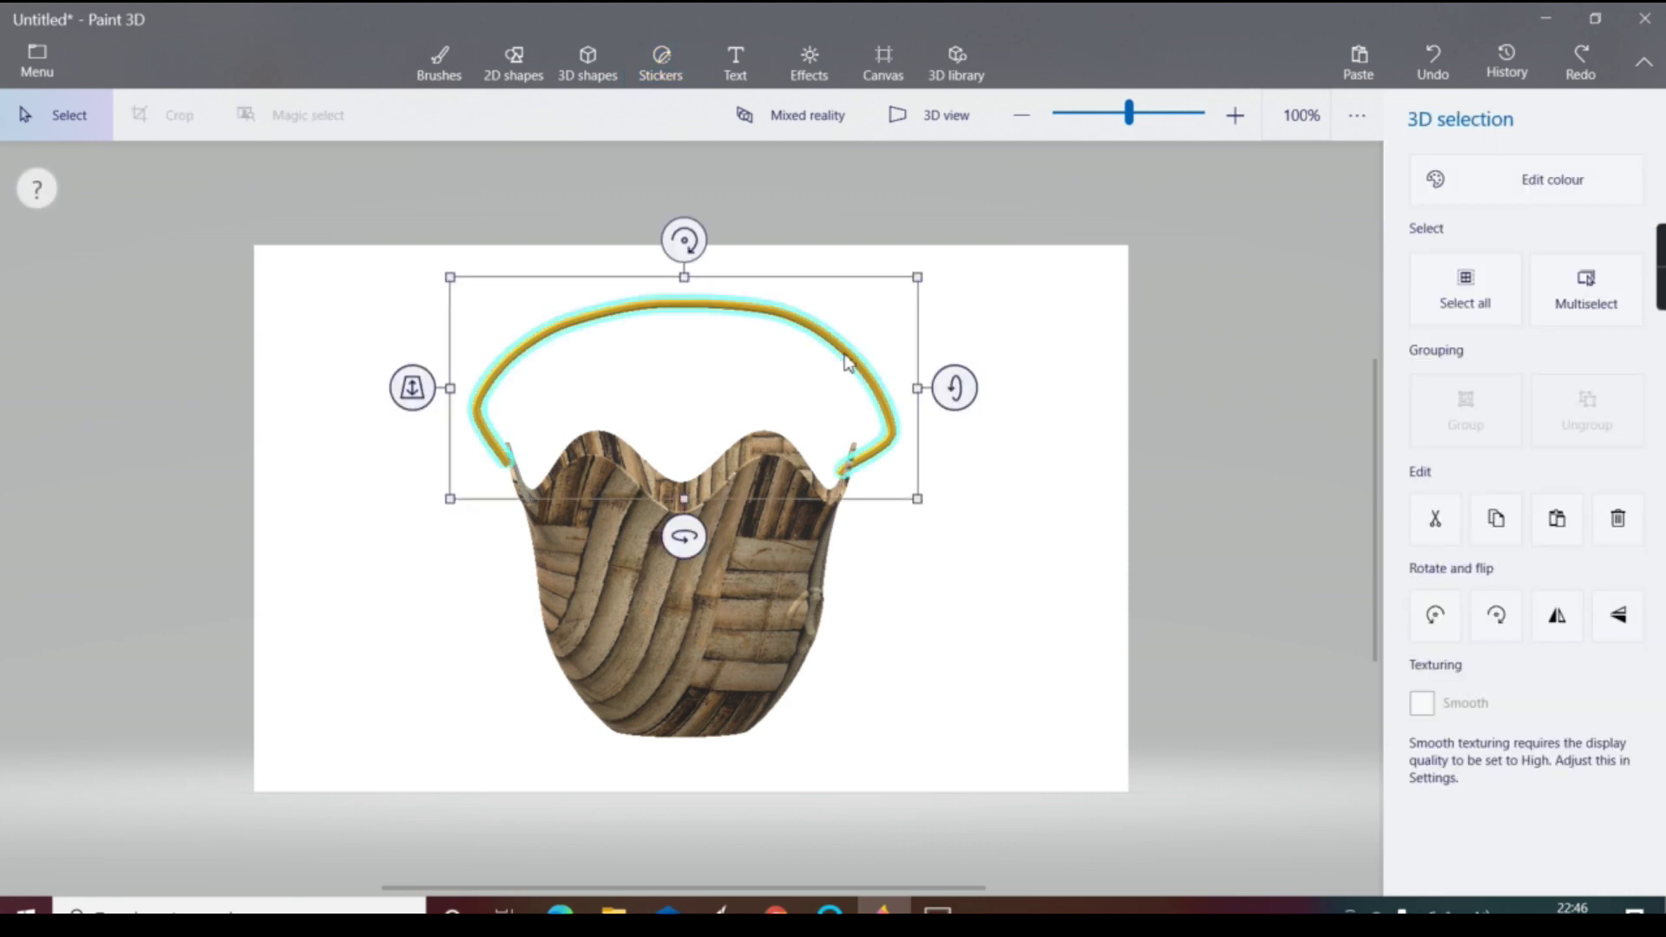
key("ctrl")
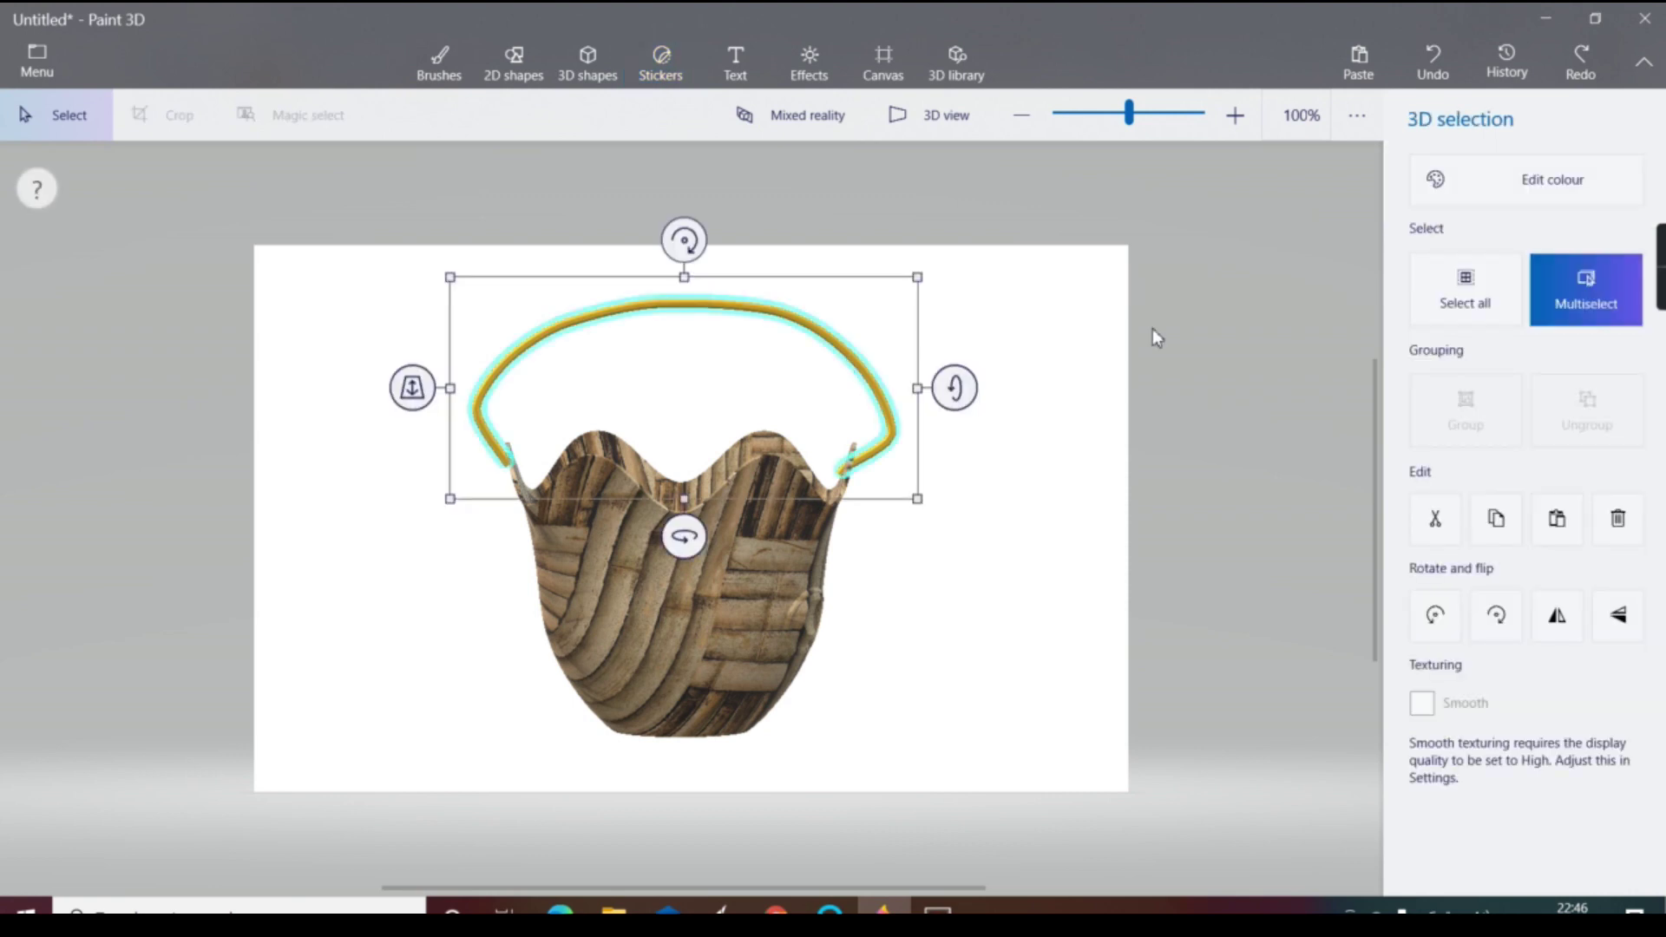
left_click(656, 84)
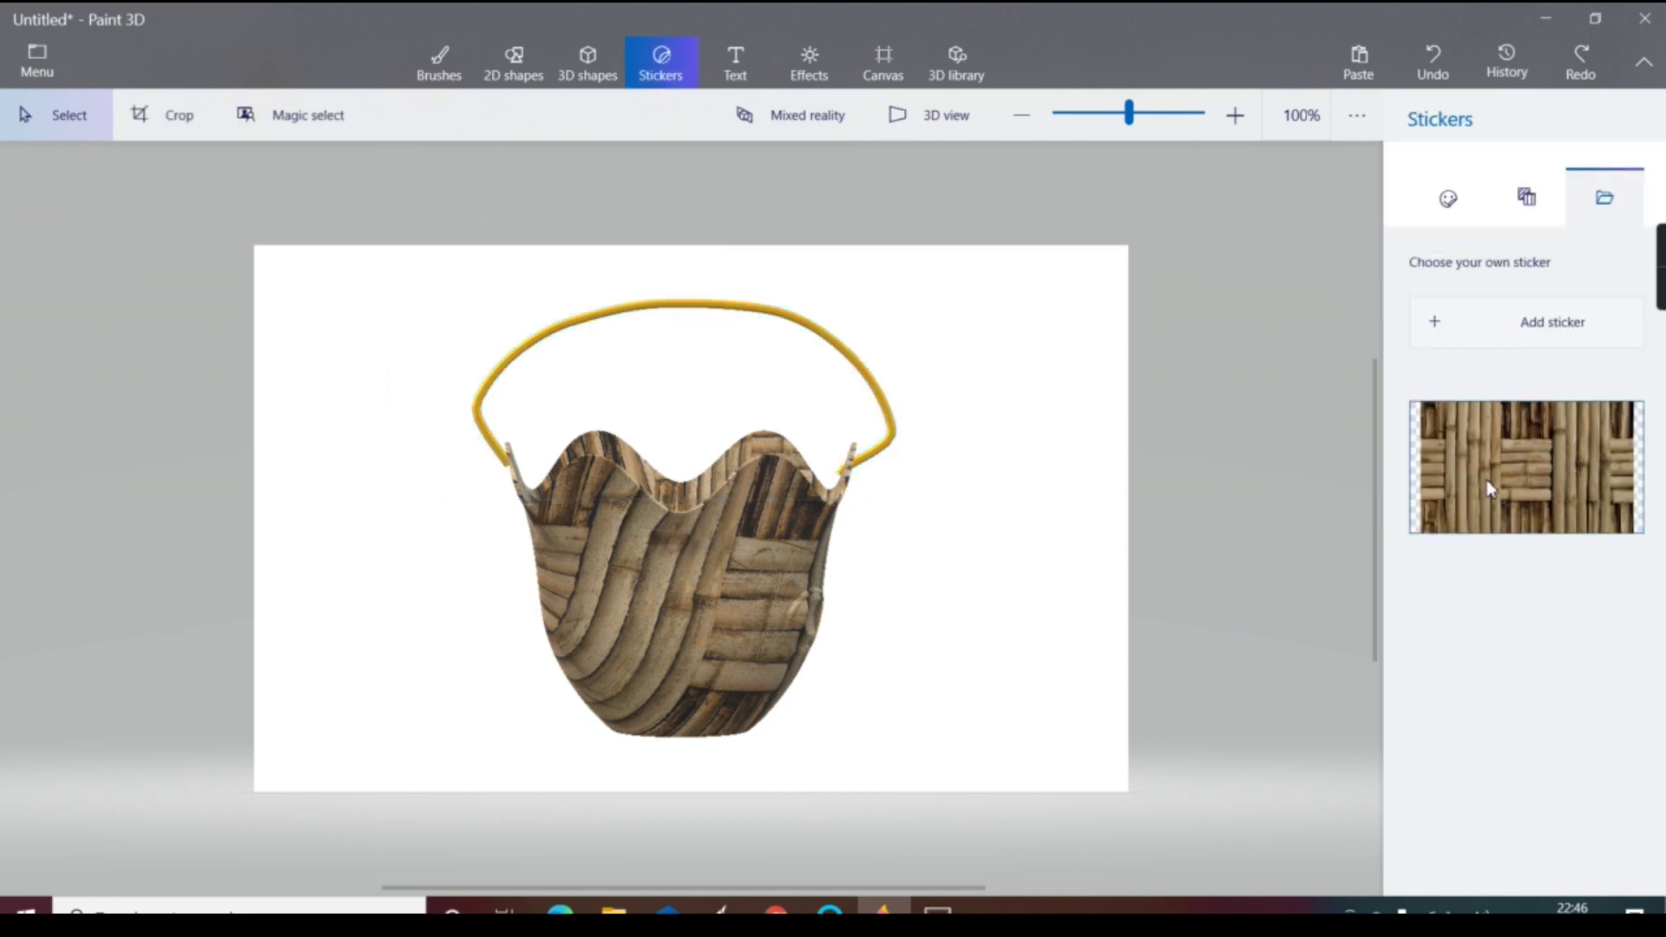
left_click(1471, 448)
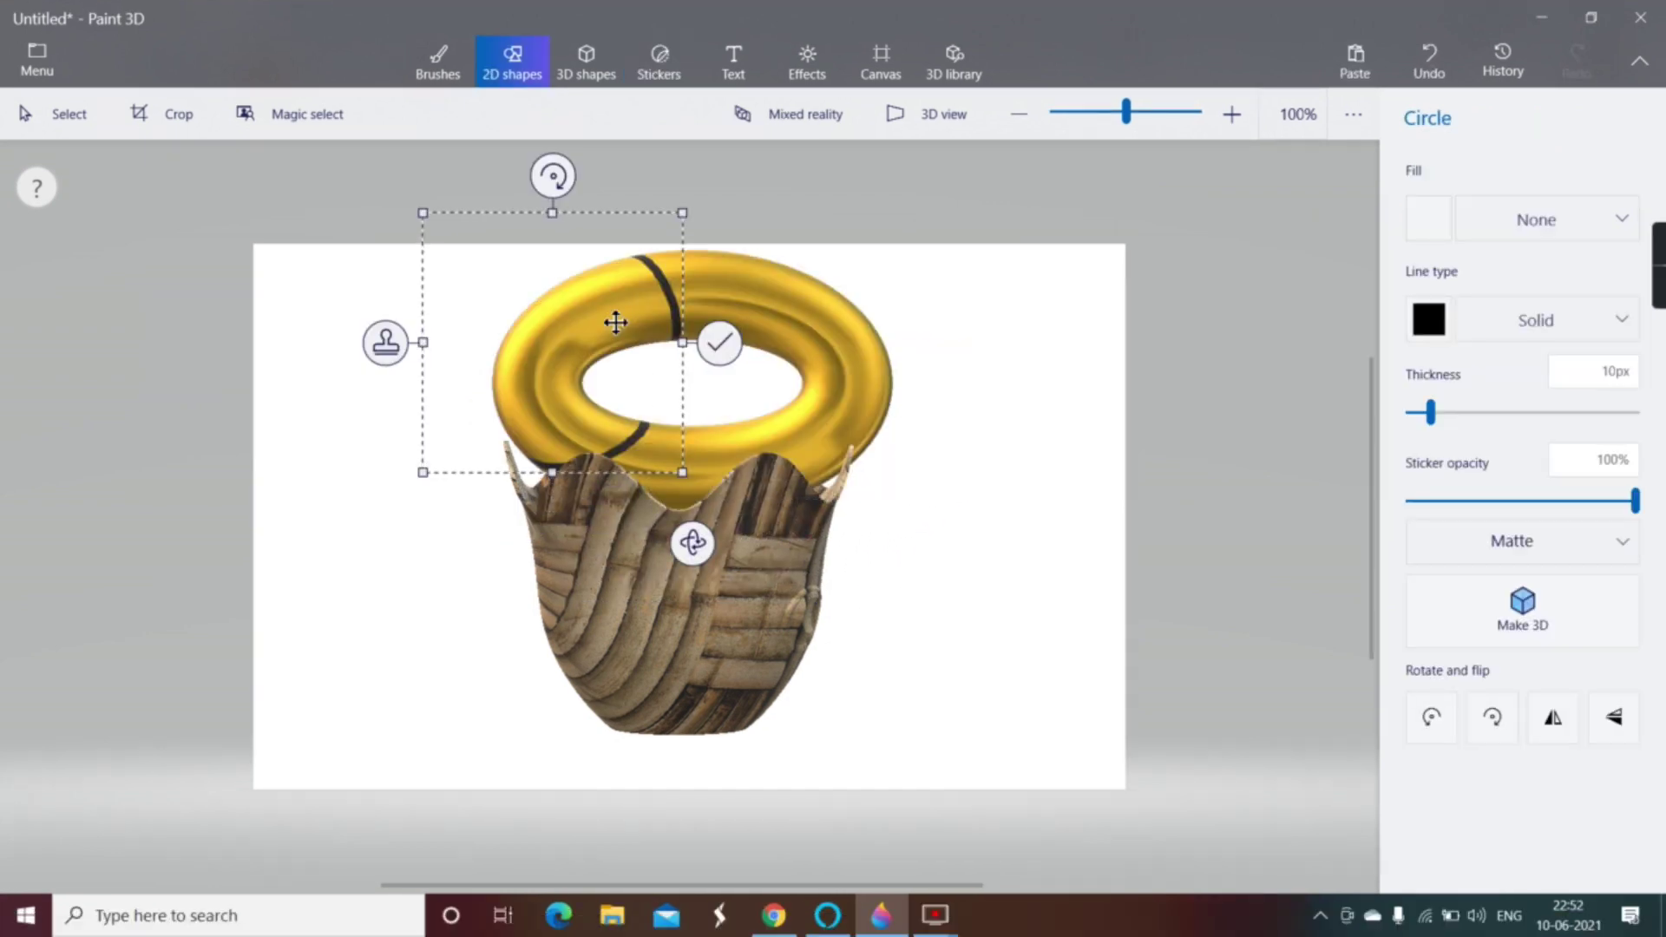
Undo twice to remove the gold torus and the handle from the basket
key("ctrl+z")
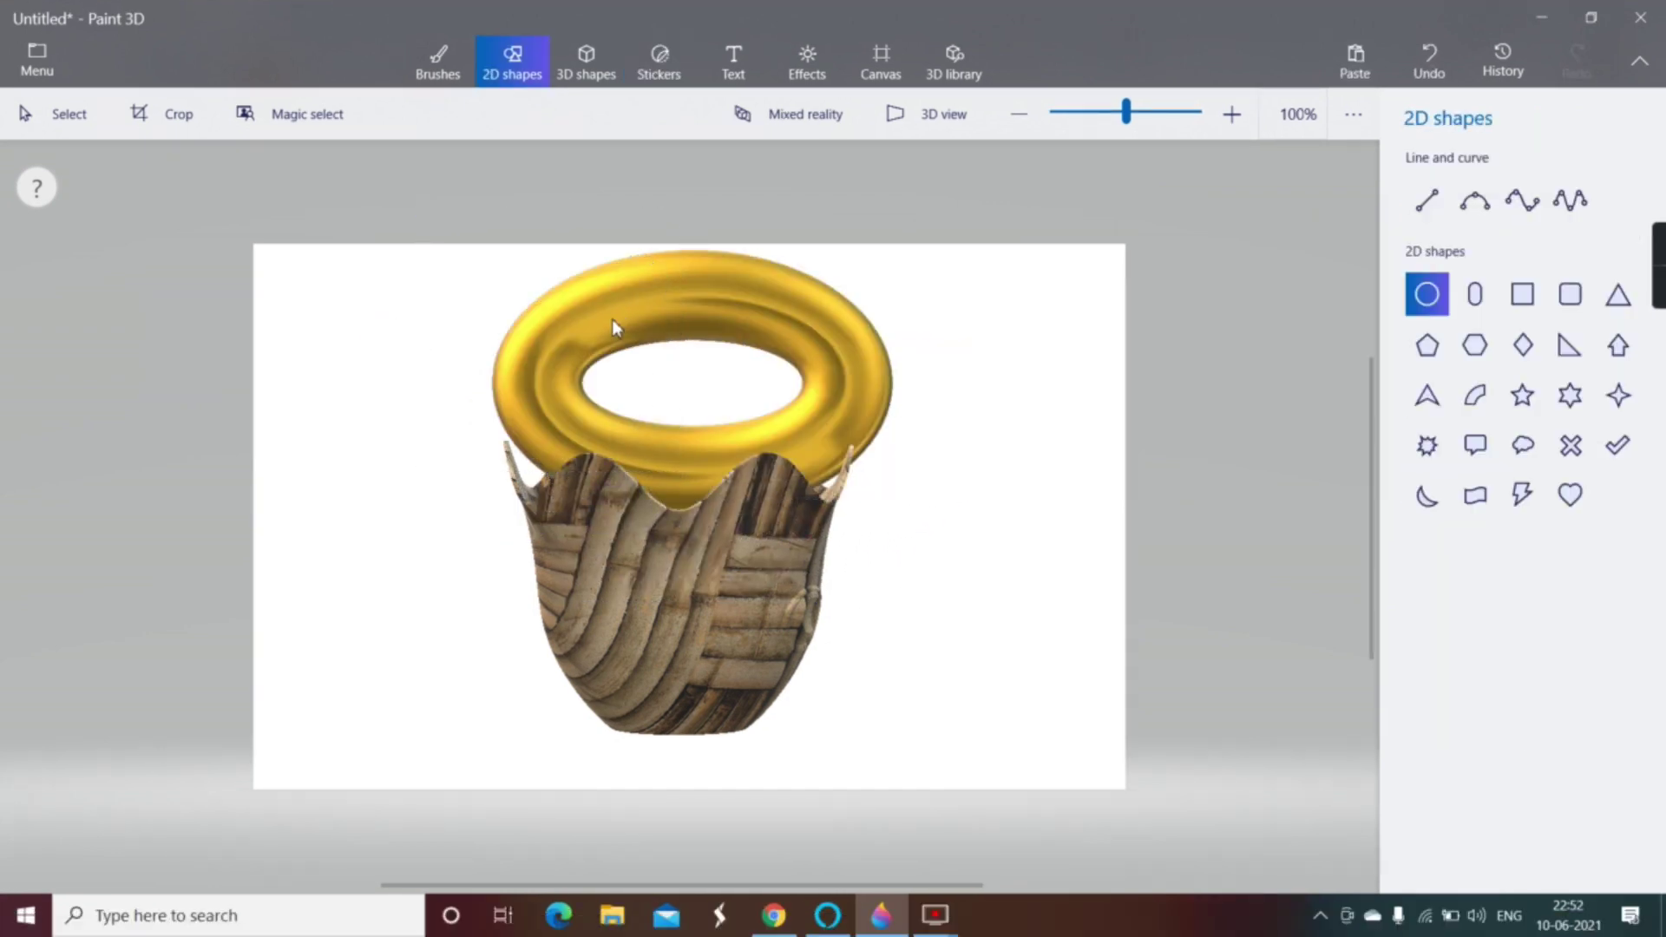
key("ctrl+z")
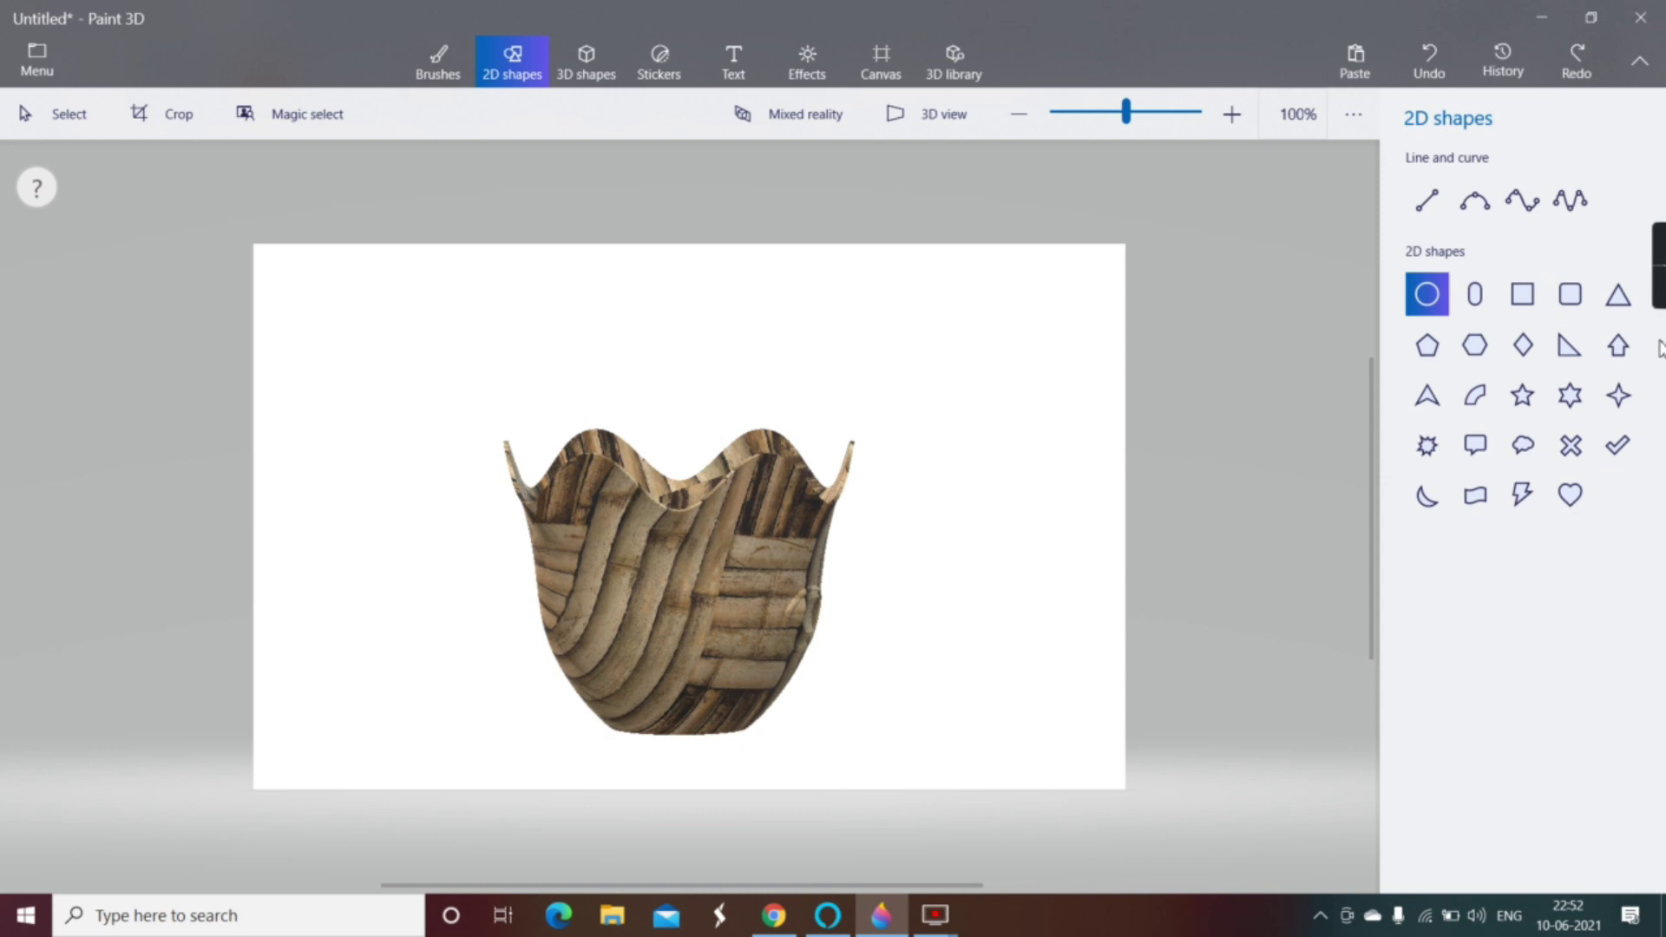